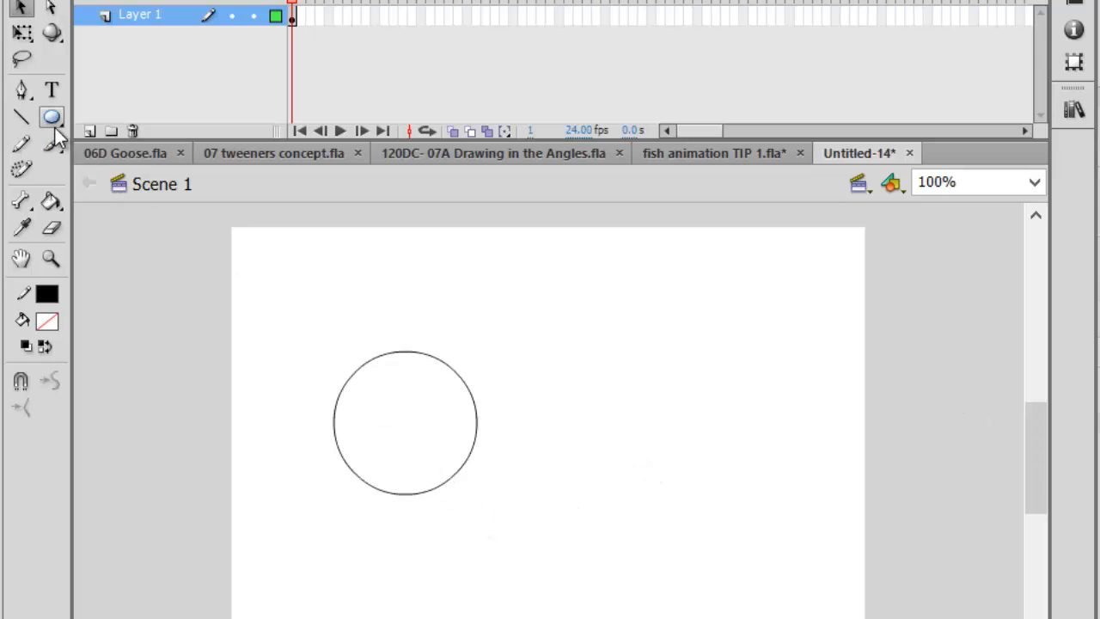
# Draw an eye from two concentric circles beside the large circle, filling the pupil black and the outer circle white.
pyautogui.moveTo(524, 442); pyautogui.dragTo(555, 478)
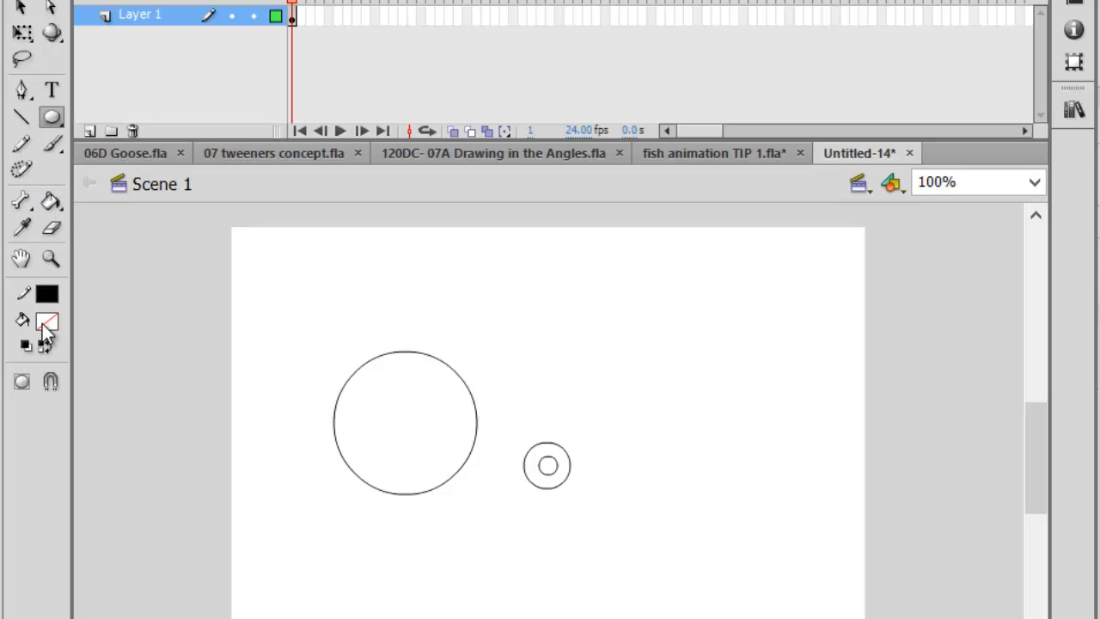
pyautogui.click(49, 329)
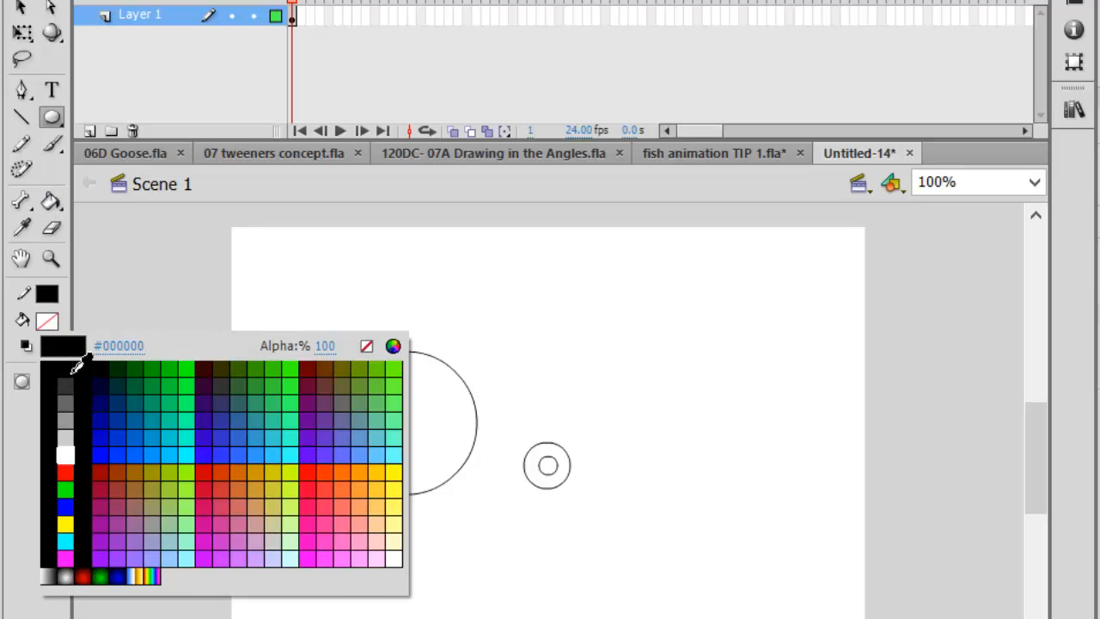
pyautogui.click(79, 354)
pyautogui.click(57, 199)
pyautogui.click(546, 466)
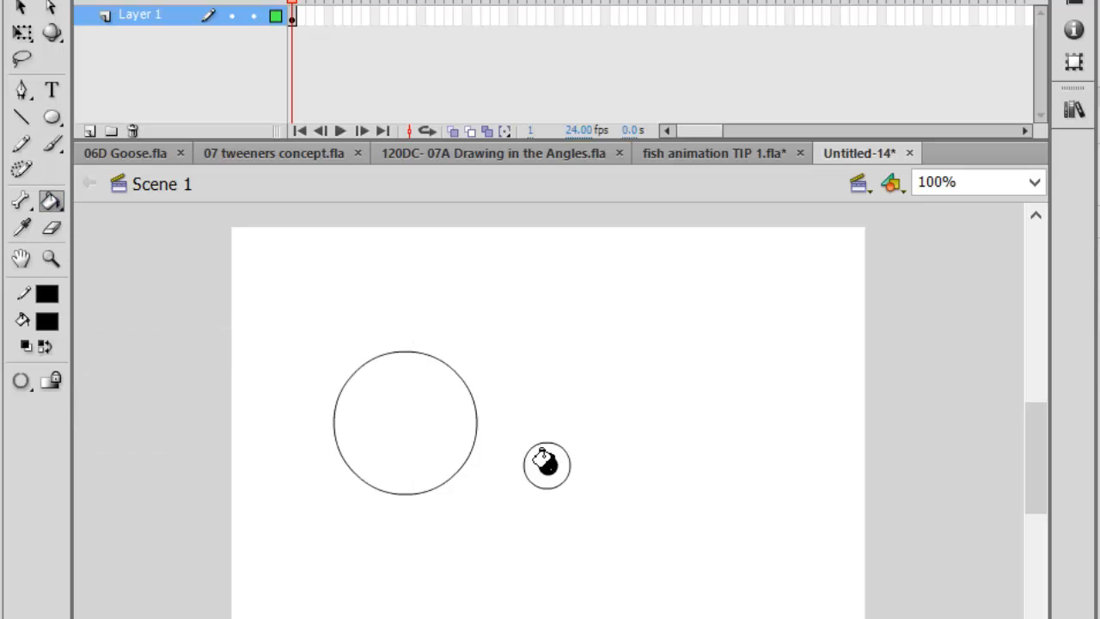
pyautogui.click(48, 323)
pyautogui.click(70, 442)
# Group all parts of the eye and place it inside the large head circle, slightly left of and above its center.
pyautogui.click(21, 6)
pyautogui.moveTo(507, 423); pyautogui.dragTo(632, 569)
pyautogui.click(258, 0)
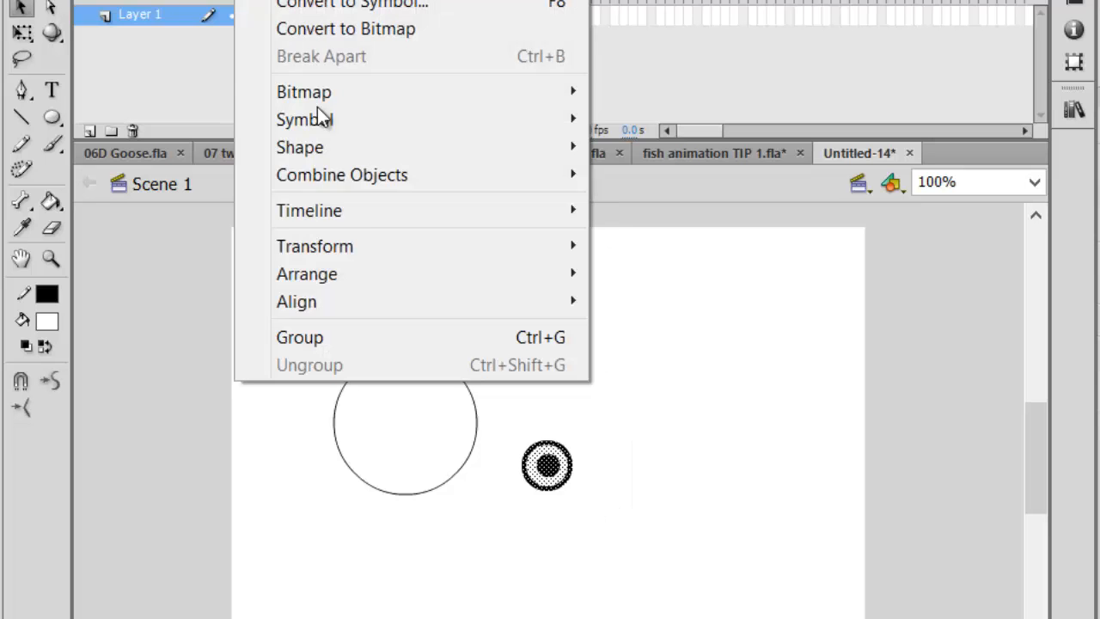
pyautogui.click(371, 338)
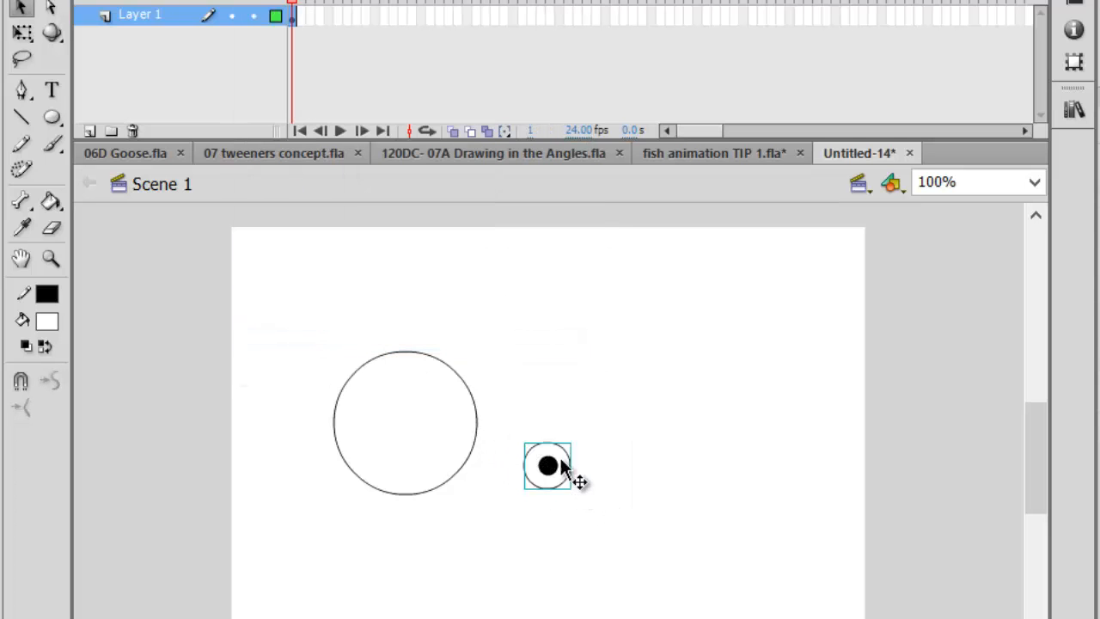
pyautogui.moveTo(559, 472); pyautogui.dragTo(401, 420)
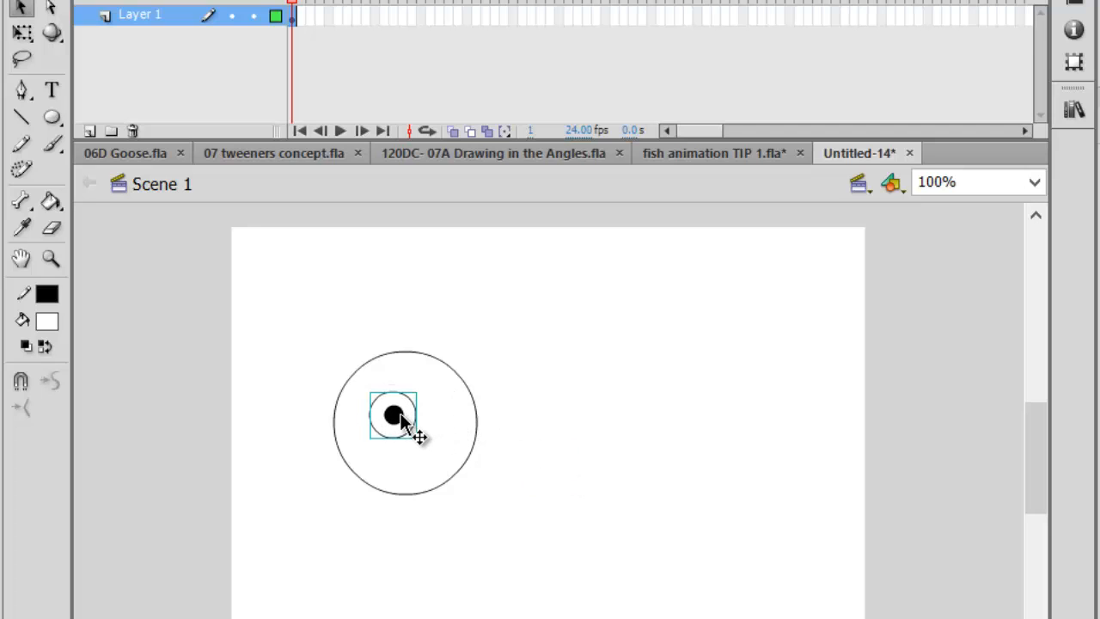
# Scale the eye group down slightly with Free Transform, keeping it round and within the head's upper left area.
pyautogui.click(22, 33)
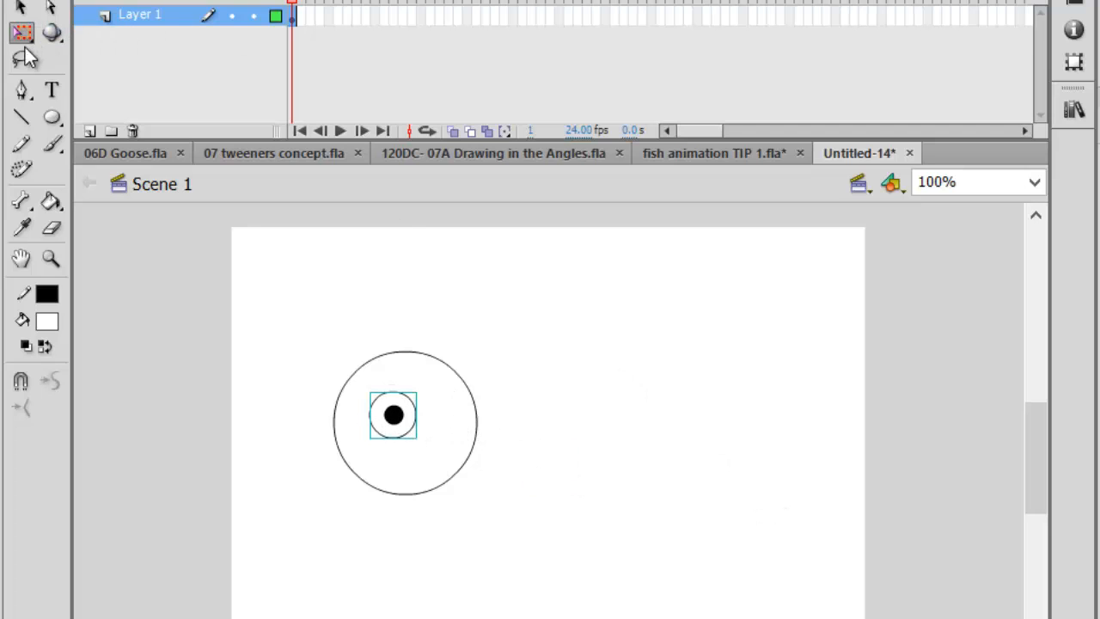
pyautogui.moveTo(418, 439); pyautogui.dragTo(390, 425)
pyautogui.press('Left')
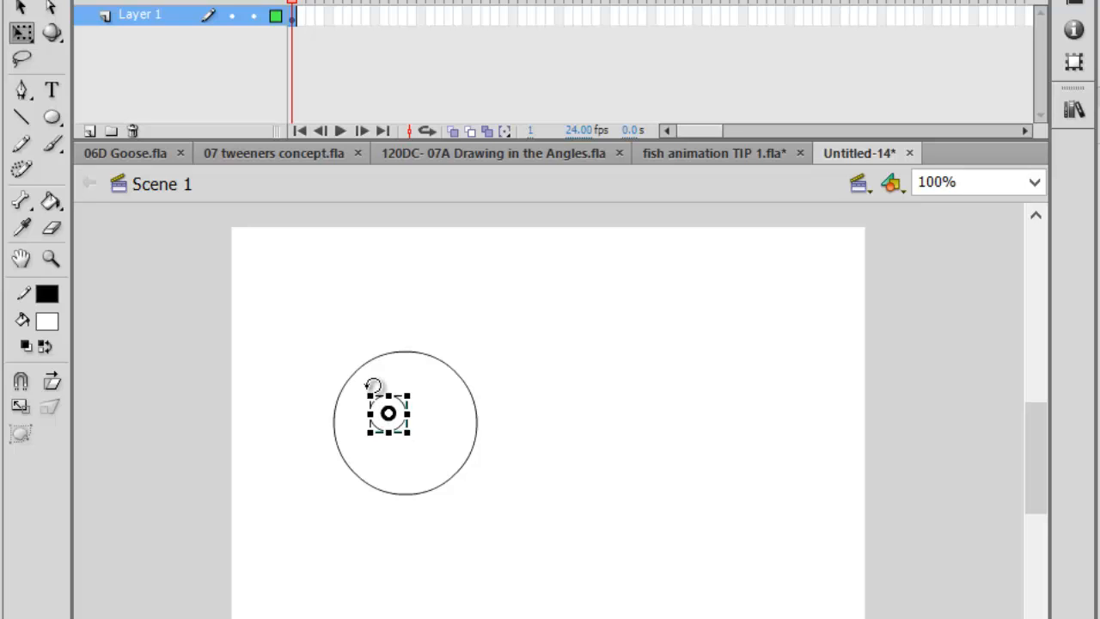
pyautogui.moveTo(364, 393); pyautogui.dragTo(362, 390)
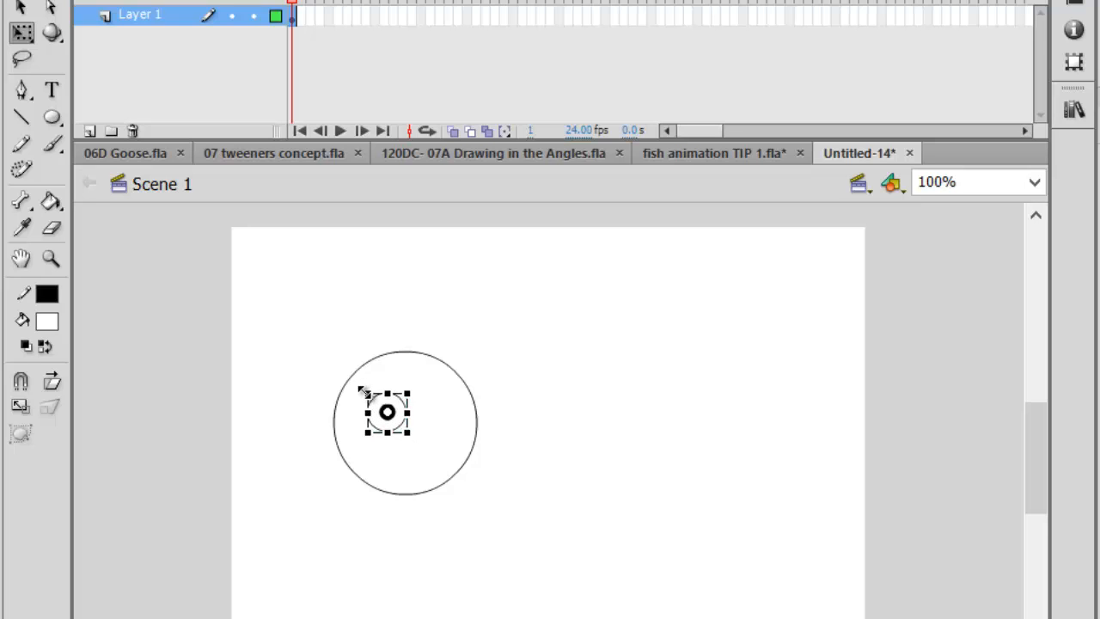
pyautogui.click(506, 502)
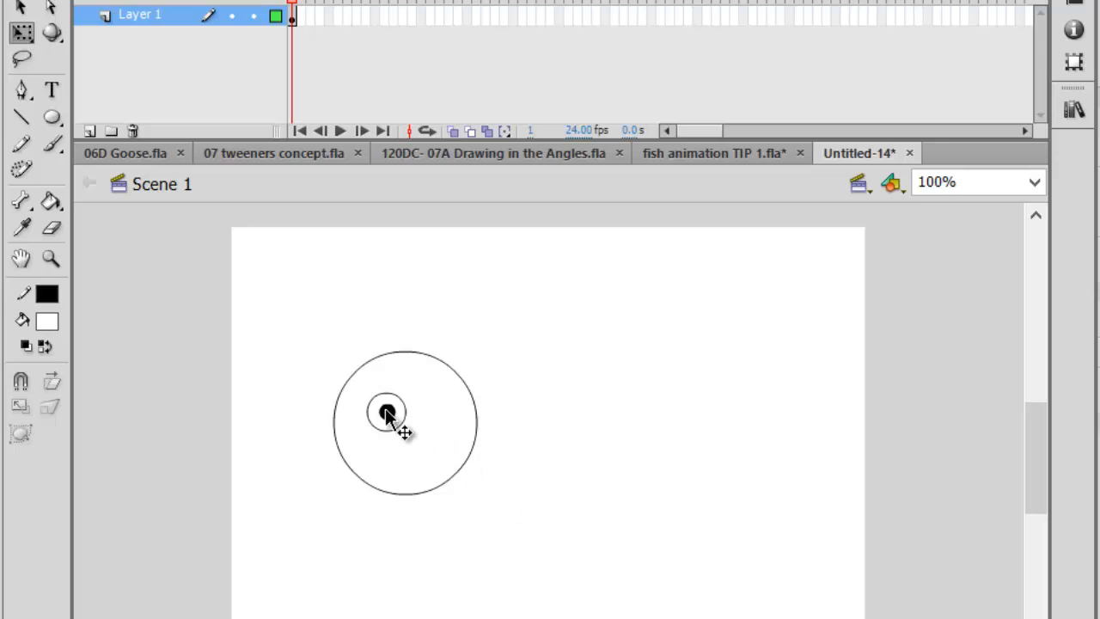
# Duplicate the eye, place the two eyes side by side at equal height, and nudge the right one slightly outward.
pyautogui.click(387, 414)
pyautogui.moveTo(387, 416)
pyautogui.mouseDown()
pyautogui.moveTo(551, 458)
pyautogui.moveTo(454, 437)
pyautogui.moveTo(444, 417)
pyautogui.moveTo(387, 420)
pyautogui.mouseUp()
pyautogui.click(491, 478)
pyautogui.click(395, 420)
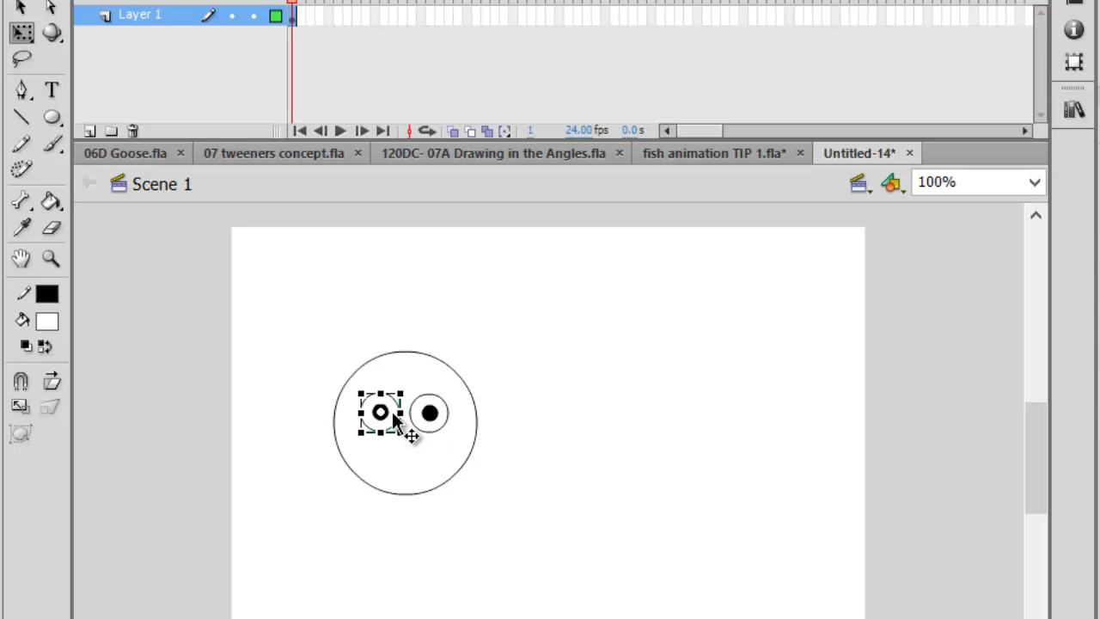
pyautogui.click(421, 421)
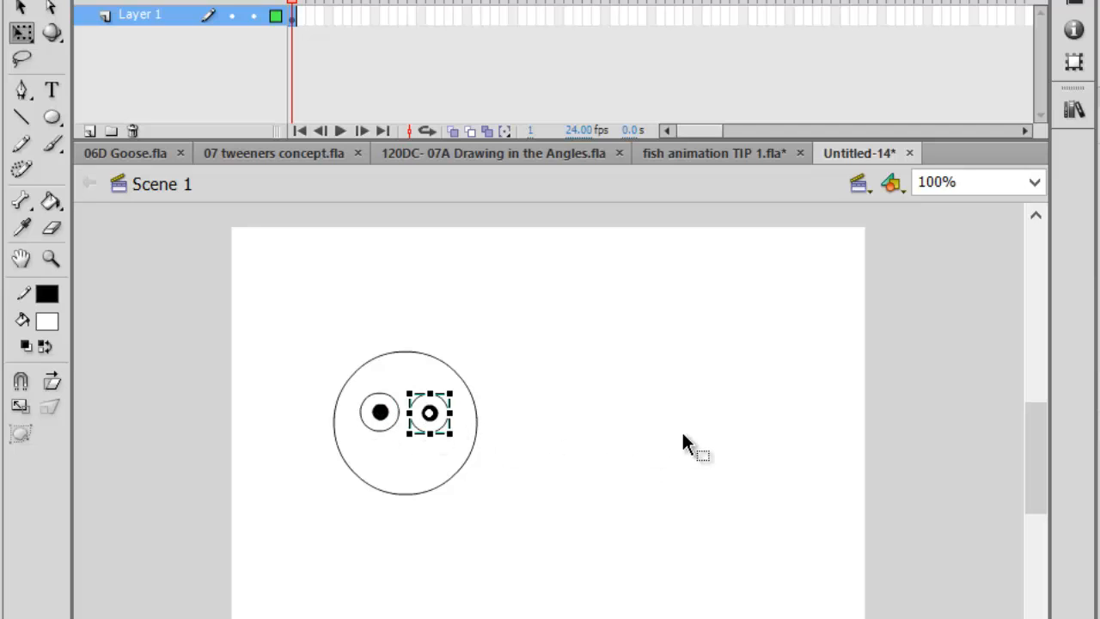
pyautogui.press('Right')
pyautogui.press('Right')
pyautogui.press('Right')
pyautogui.click(675, 432)
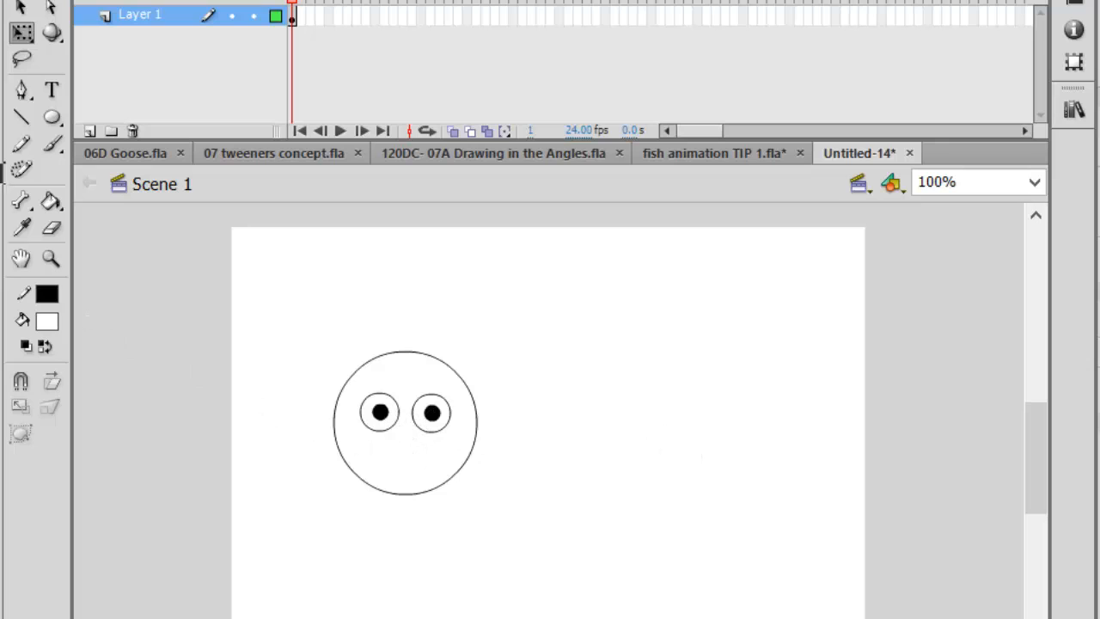
# Draw a white-filled nose circle with a black outline beside the head, and group its fill and outline.
pyautogui.click(52, 117)
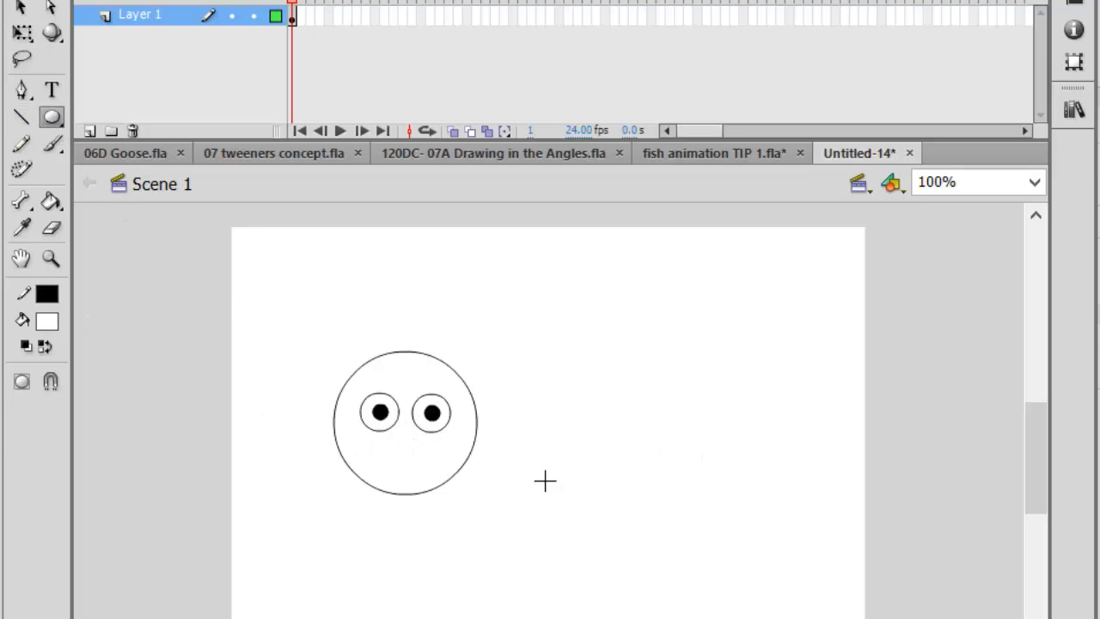
pyautogui.moveTo(564, 479); pyautogui.dragTo(614, 529)
pyautogui.click(20, 7)
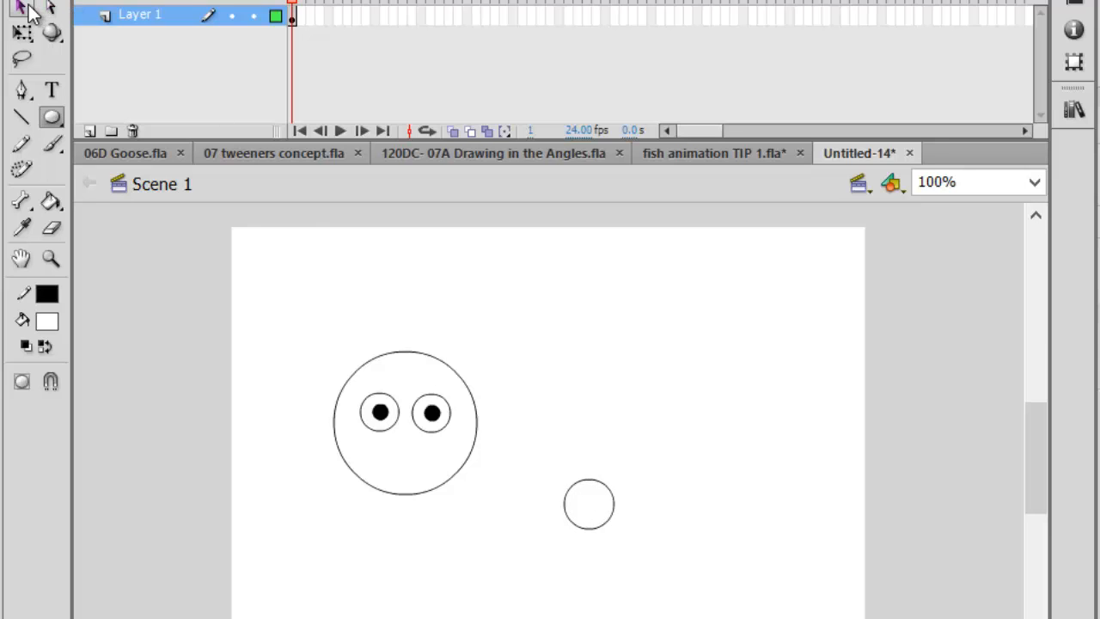
pyautogui.click(601, 518)
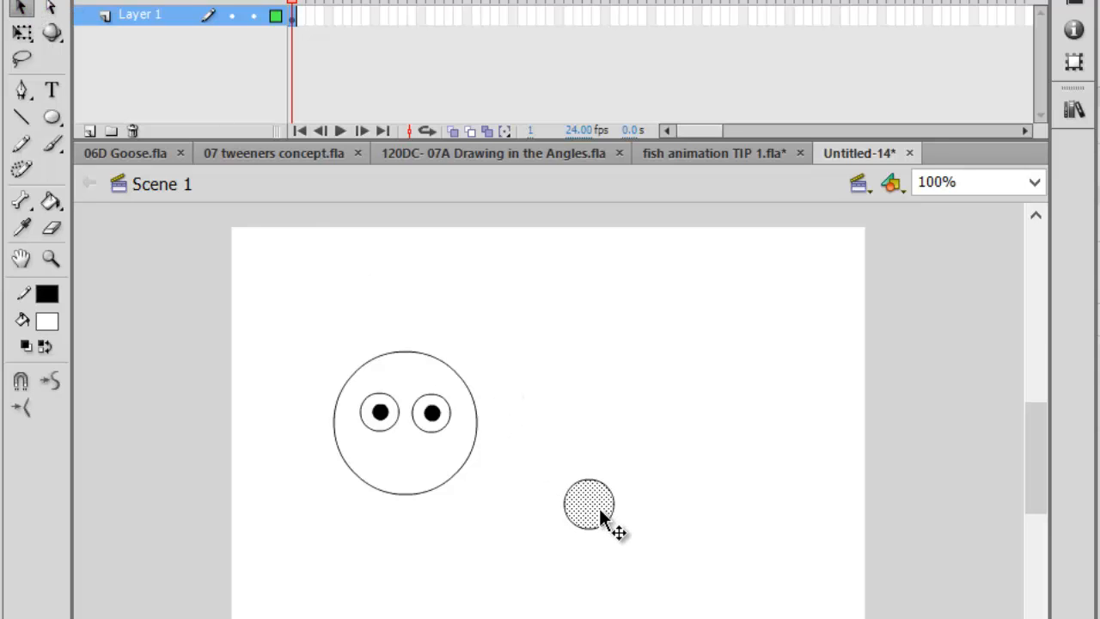
pyautogui.doubleClick(595, 505)
pyautogui.moveTo(594, 503); pyautogui.dragTo(534, 471)
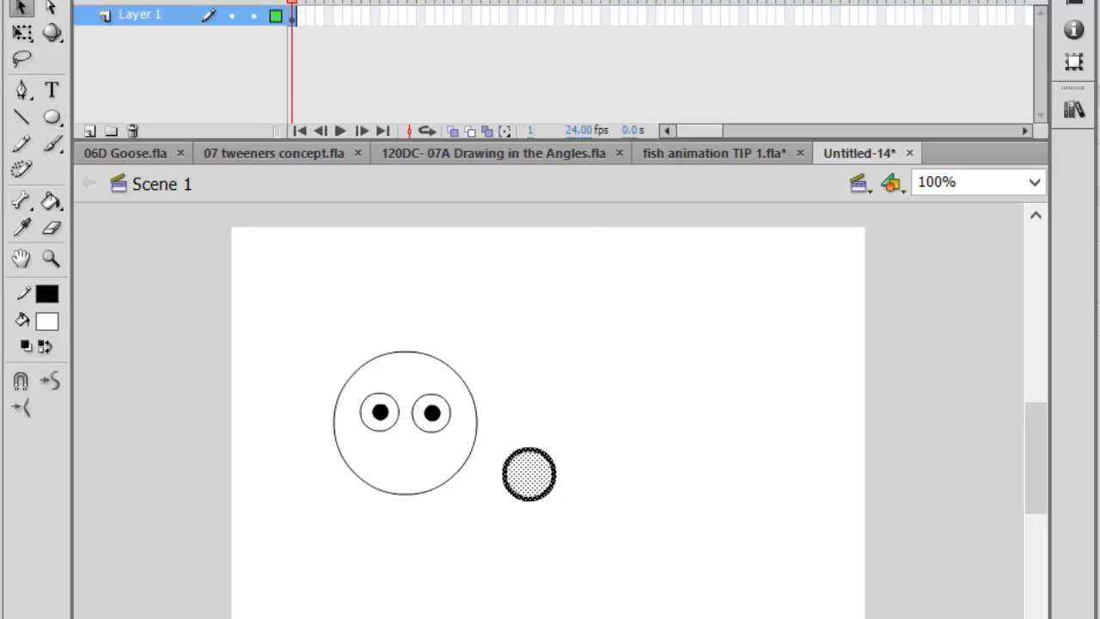
pyautogui.hotkey('alt', 'm')
pyautogui.click(344, 337)
# Place the nose group centrally just below the eyes, overlapping them, and scale it down slightly.
pyautogui.moveTo(502, 469); pyautogui.dragTo(407, 449)
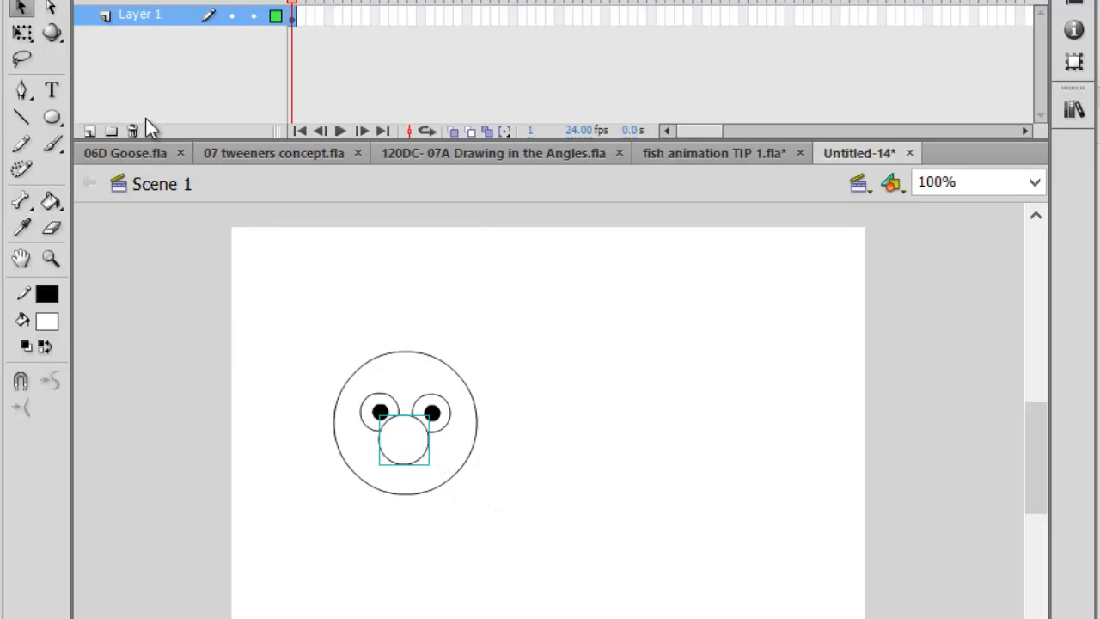
pyautogui.click(22, 32)
pyautogui.click(404, 440)
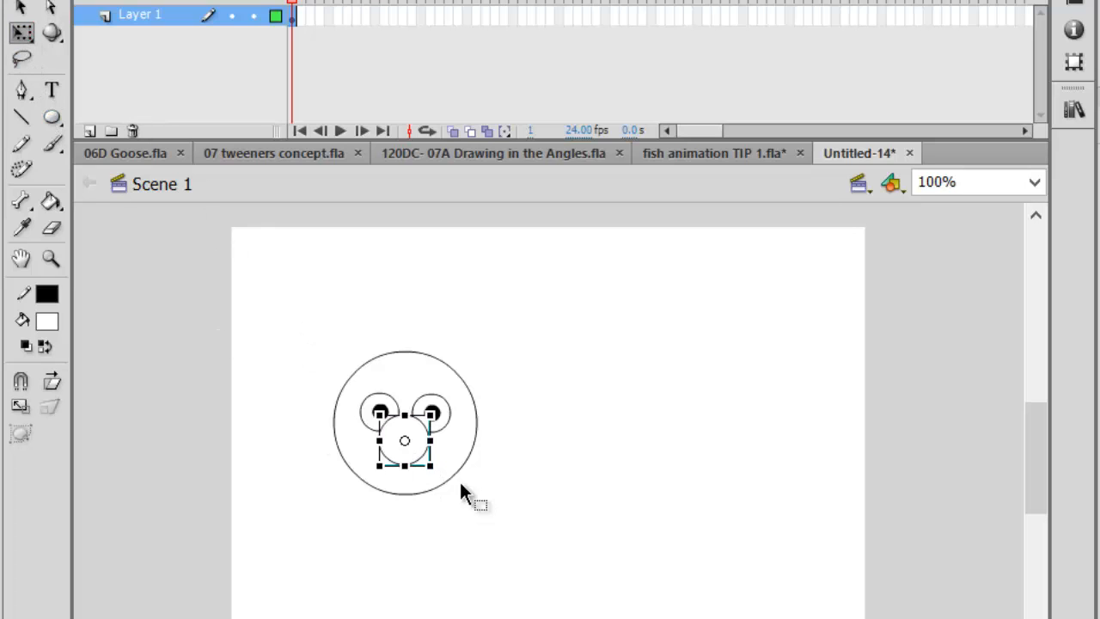
pyautogui.moveTo(428, 464); pyautogui.dragTo(408, 454)
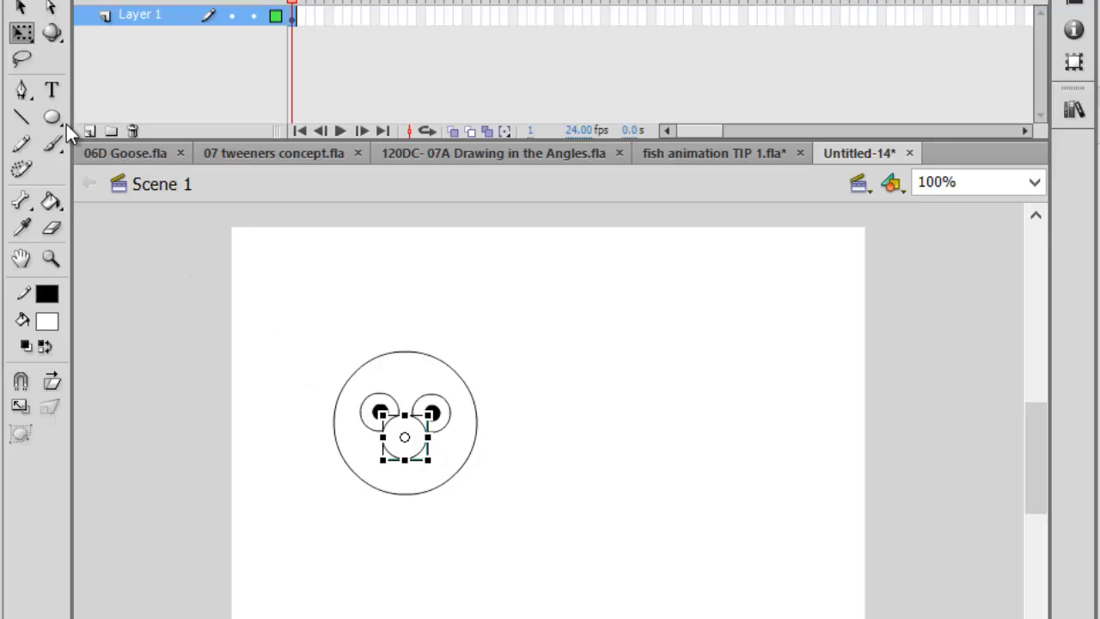
# Draw a short horizontal mouth line below the nose and bend it downward into a smile.
pyautogui.click(22, 119)
pyautogui.moveTo(396, 479); pyautogui.dragTo(441, 469)
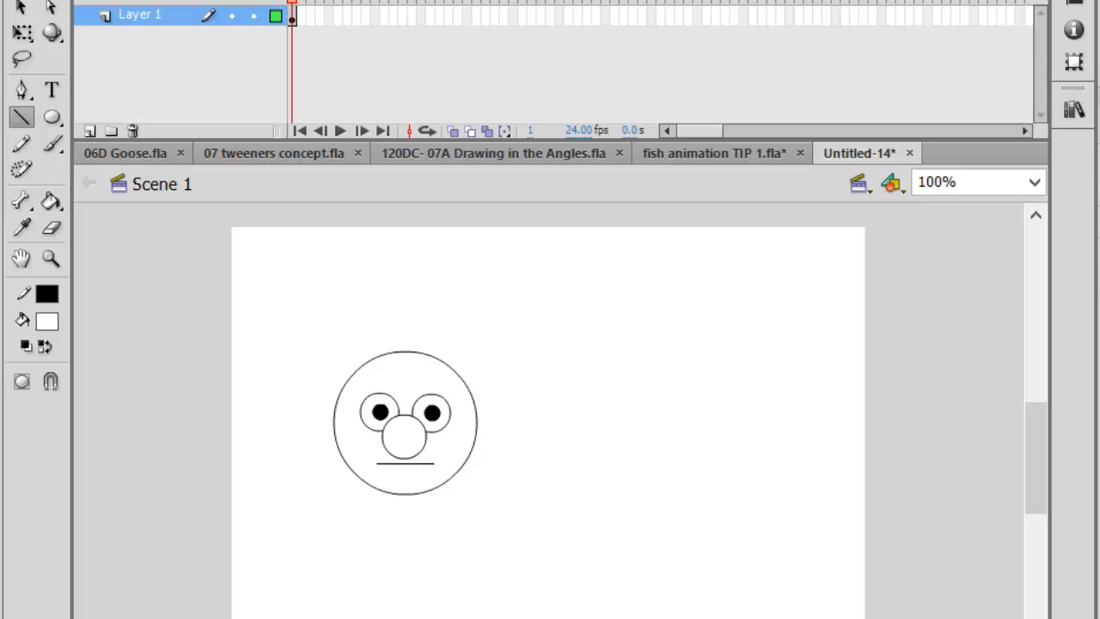
pyautogui.click(20, 8)
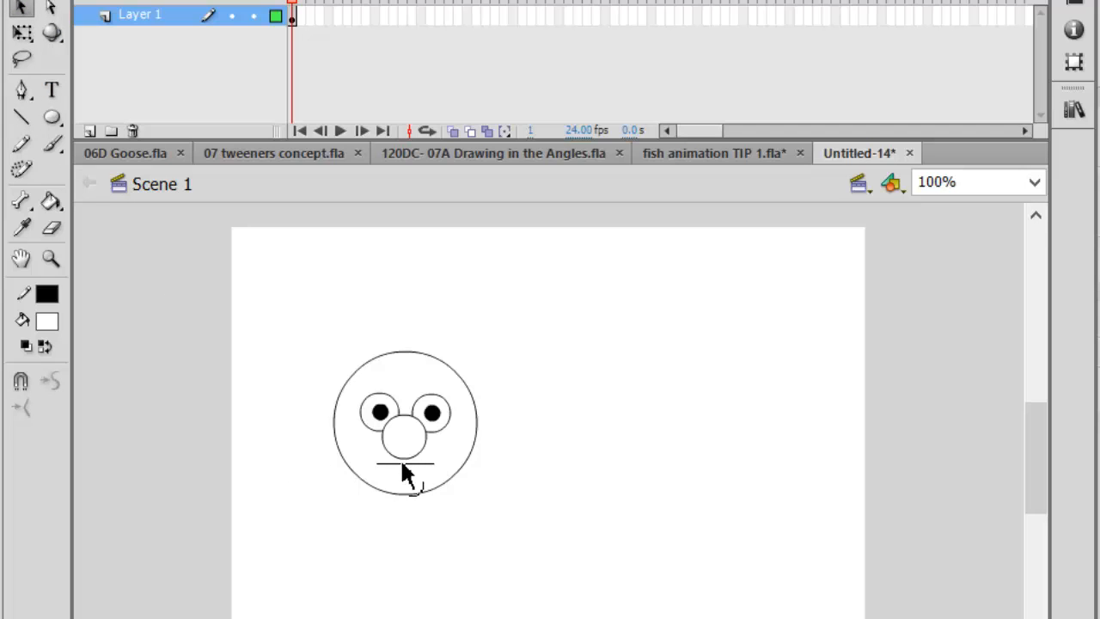
pyautogui.moveTo(402, 464); pyautogui.dragTo(403, 472)
# Select both eyes and the nose together and nudge them slightly upward within the head.
pyautogui.click(380, 412)
pyautogui.keyDown('shift'); pyautogui.click(421, 441); pyautogui.keyUp('shift')
pyautogui.keyDown('shift'); pyautogui.click(434, 416); pyautogui.keyUp('shift')
pyautogui.press('Up')
pyautogui.press('Up')
pyautogui.press('Up')
pyautogui.press('Up')
pyautogui.press('Up')
pyautogui.press('Up')
pyautogui.press('Up')
pyautogui.press('Up')
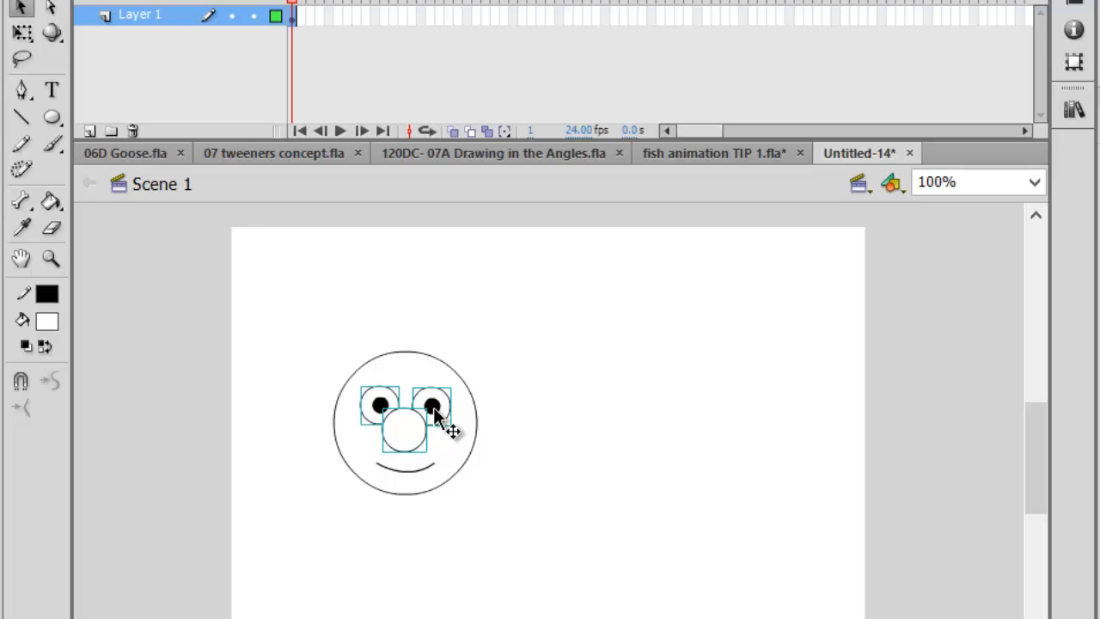
pyautogui.click(634, 594)
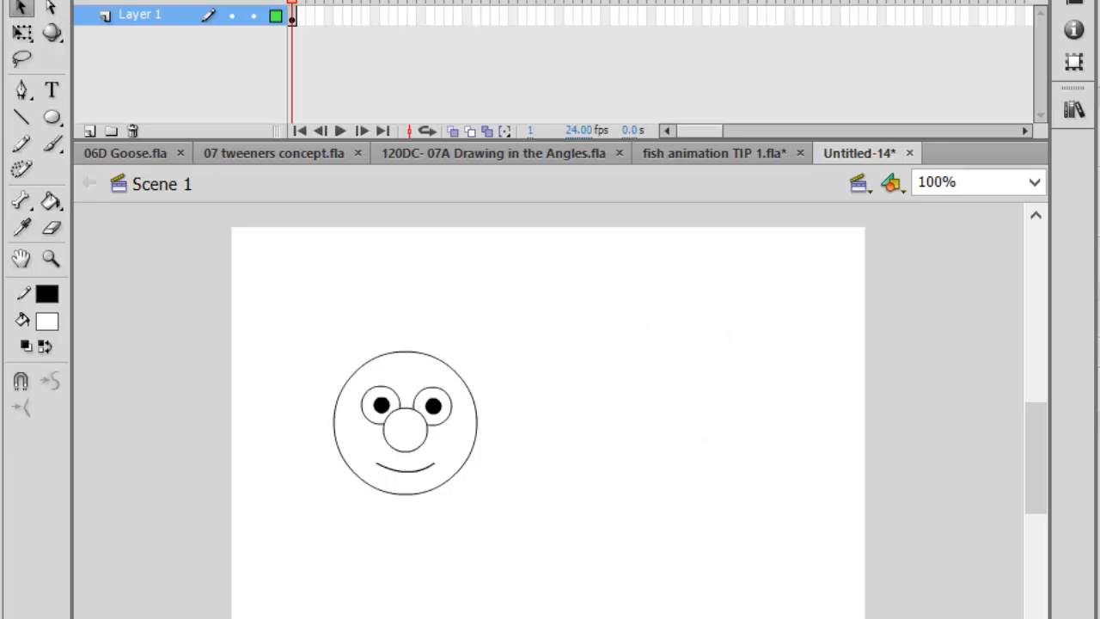
# Draw a small oval to the right of the head and reshape its outline into an ear with a concave inner edge.
pyautogui.click(51, 117)
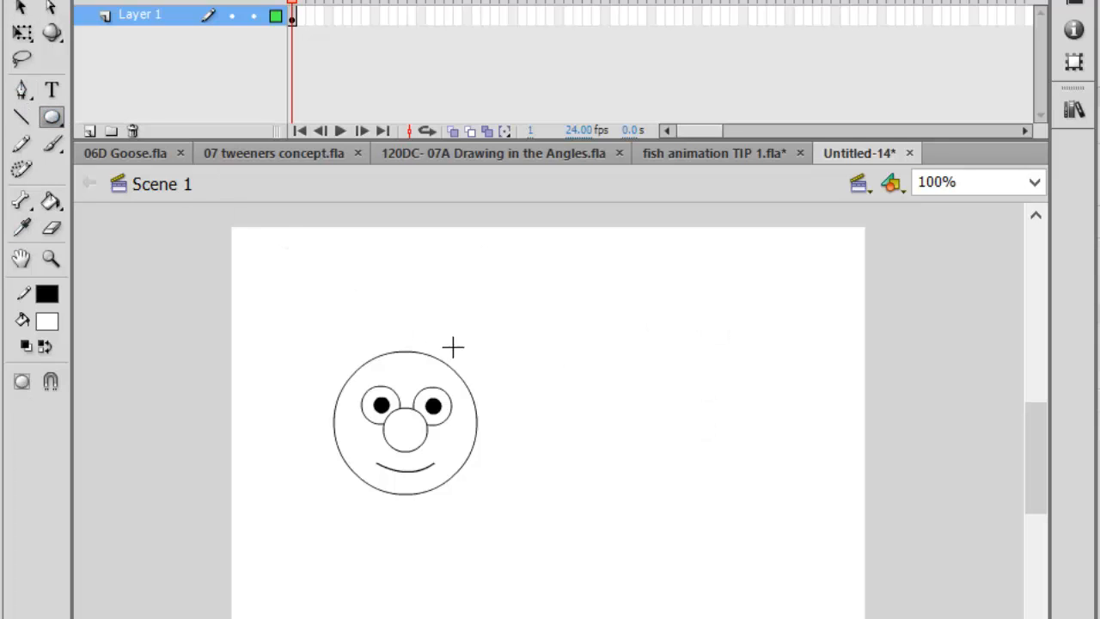
pyautogui.moveTo(498, 386)
pyautogui.mouseDown()
pyautogui.moveTo(535, 435)
pyautogui.moveTo(519, 409)
pyautogui.moveTo(526, 389)
pyautogui.mouseUp()
pyautogui.click(21, 8)
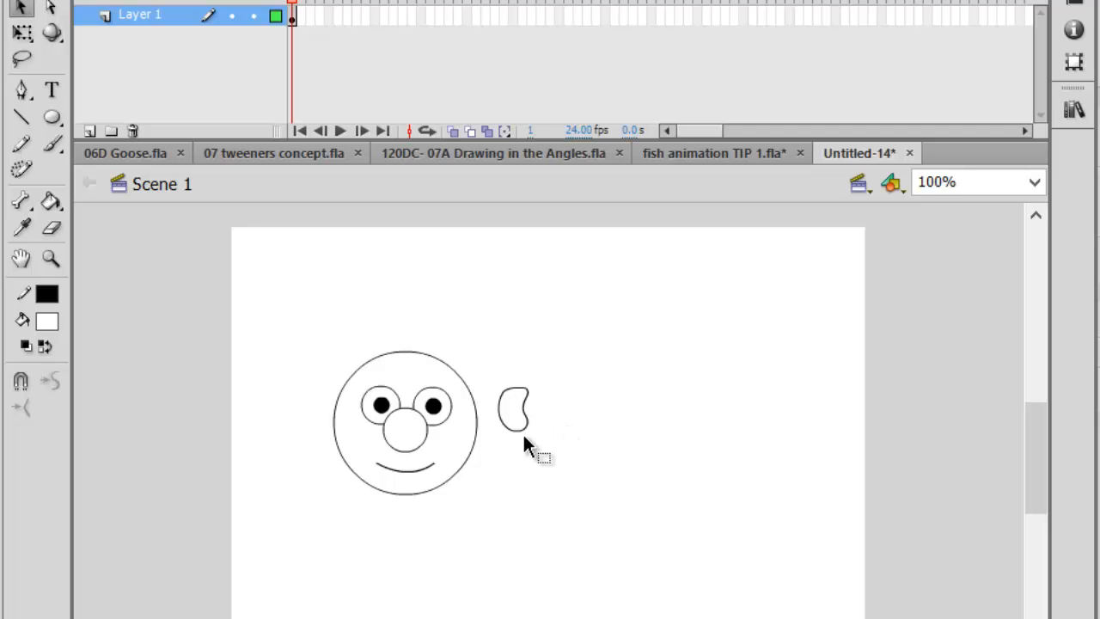
pyautogui.moveTo(497, 411)
pyautogui.mouseDown()
pyautogui.moveTo(502, 427)
pyautogui.moveTo(501, 415)
pyautogui.mouseUp()
# Draw a short line inside the ear's upper part and bend it to follow the outer rim.
pyautogui.click(21, 117)
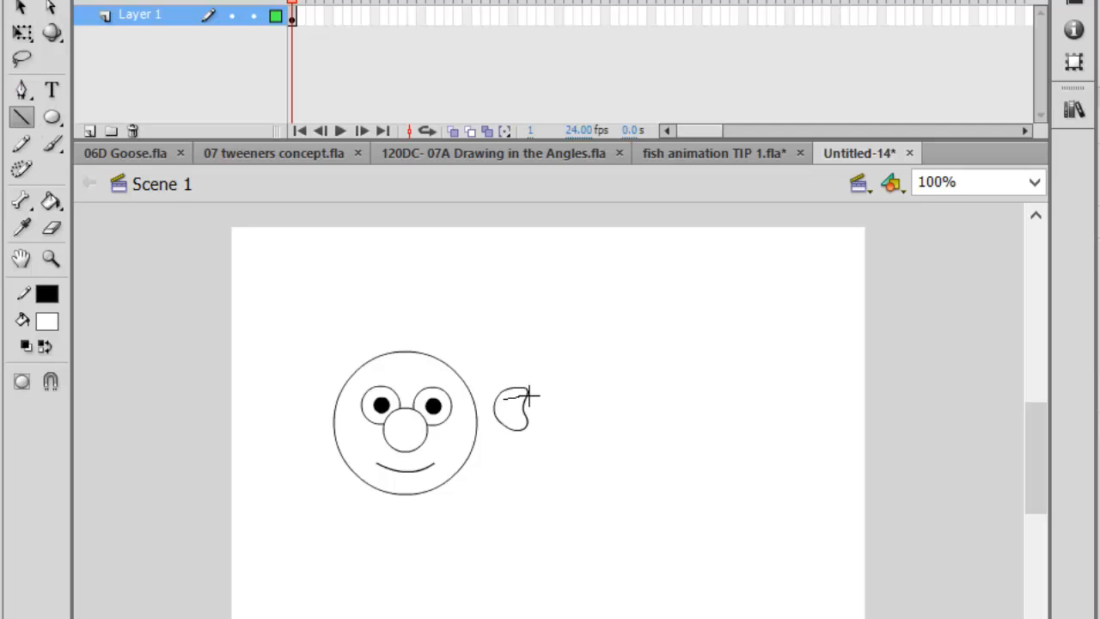
pyautogui.moveTo(526, 394); pyautogui.dragTo(522, 394)
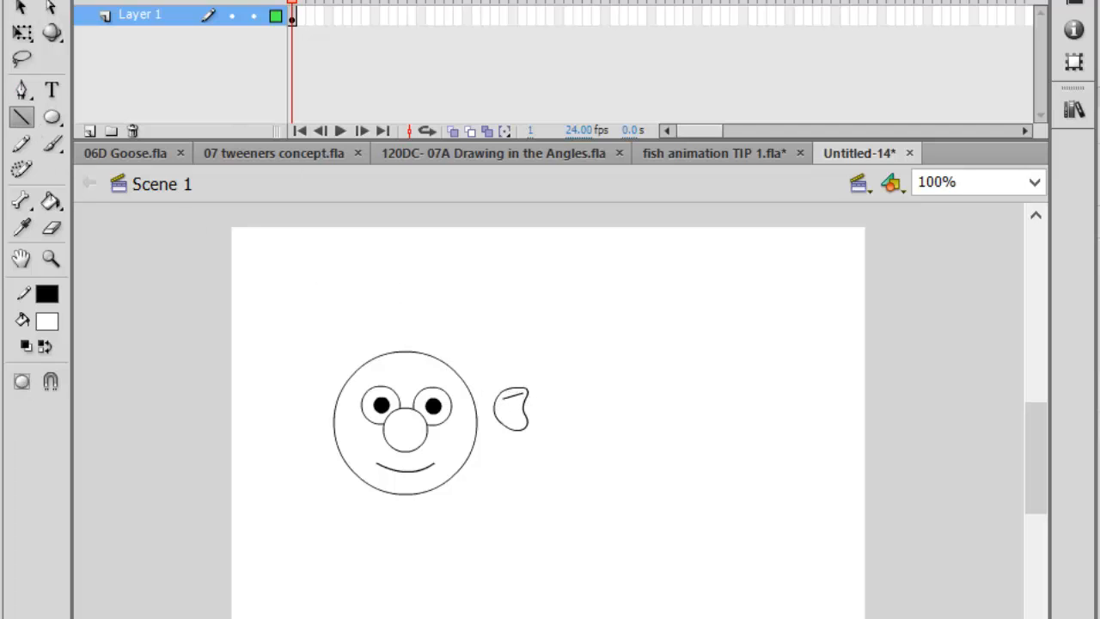
pyautogui.click(21, 8)
pyautogui.hotkey('ctrl', 'a')
pyautogui.press('Escape')
pyautogui.moveTo(504, 399); pyautogui.dragTo(510, 393)
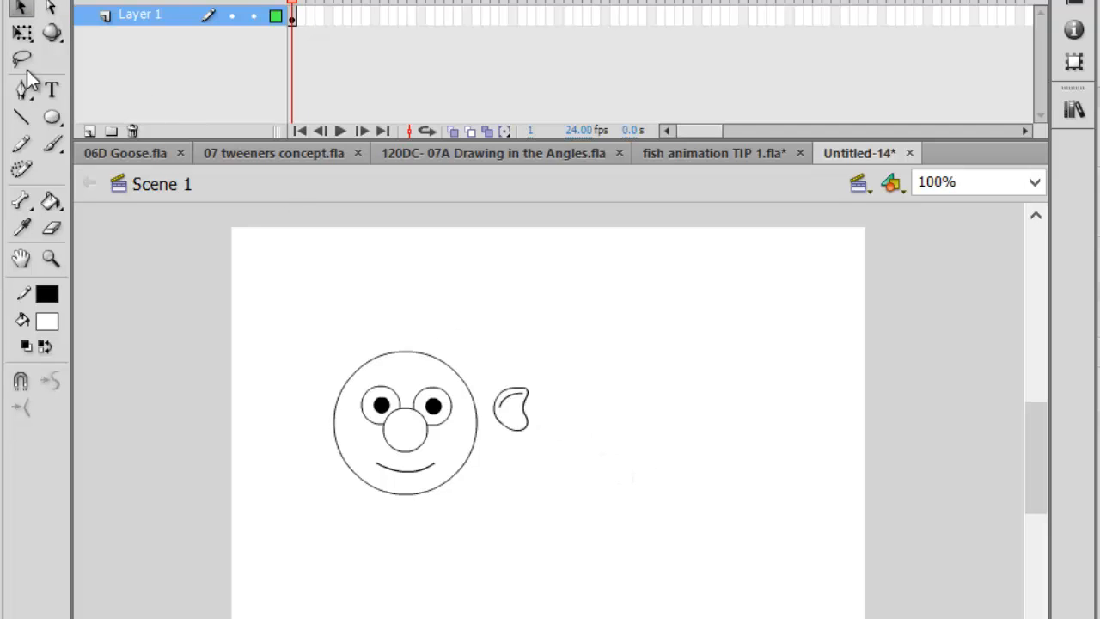
# Add a second line running down from the ear's inner rim line and curve it as the inner fold.
pyautogui.click(21, 117)
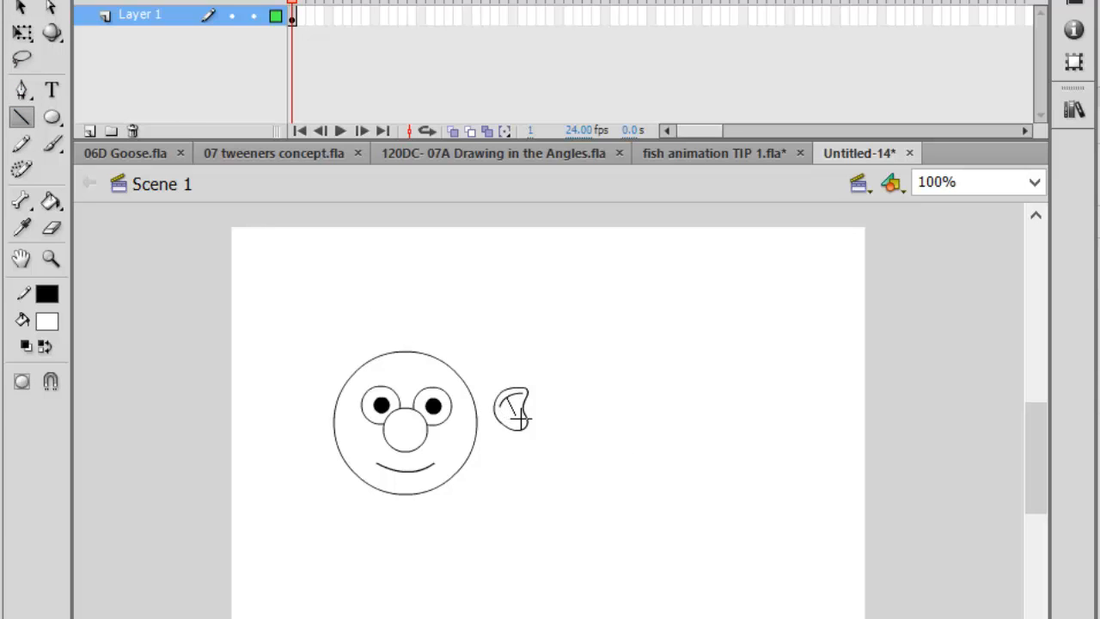
pyautogui.moveTo(522, 420); pyautogui.dragTo(514, 423)
pyautogui.click(21, 7)
pyautogui.hotkey('ctrl', 'a')
pyautogui.click(591, 445)
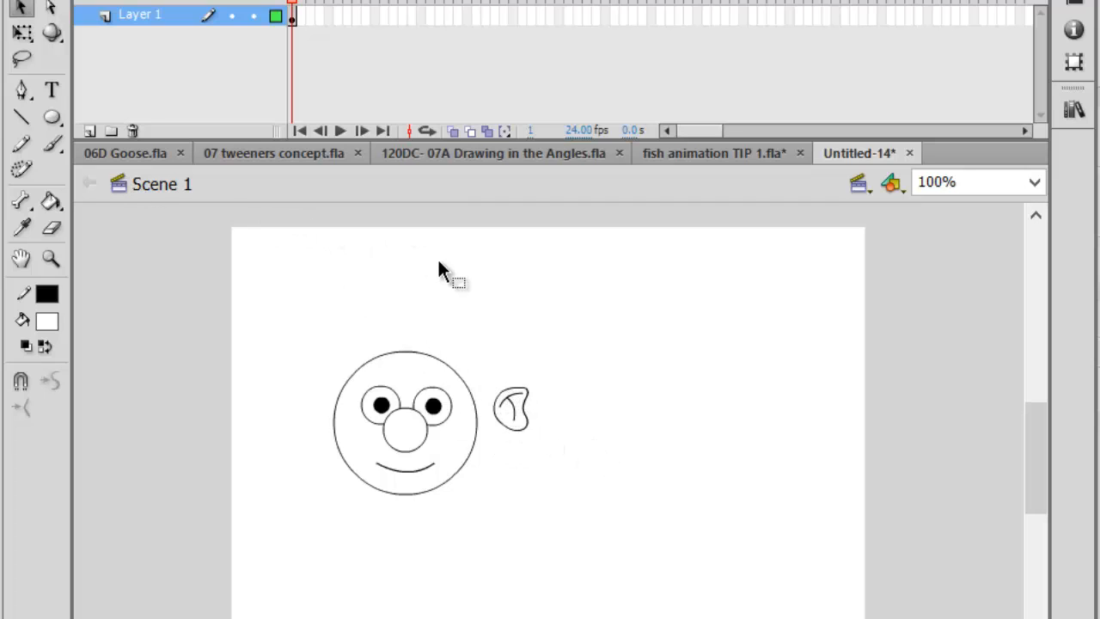
# Fill the ear and the head with orange, leaving the eyes and nose white.
pyautogui.moveTo(485, 363); pyautogui.dragTo(563, 480)
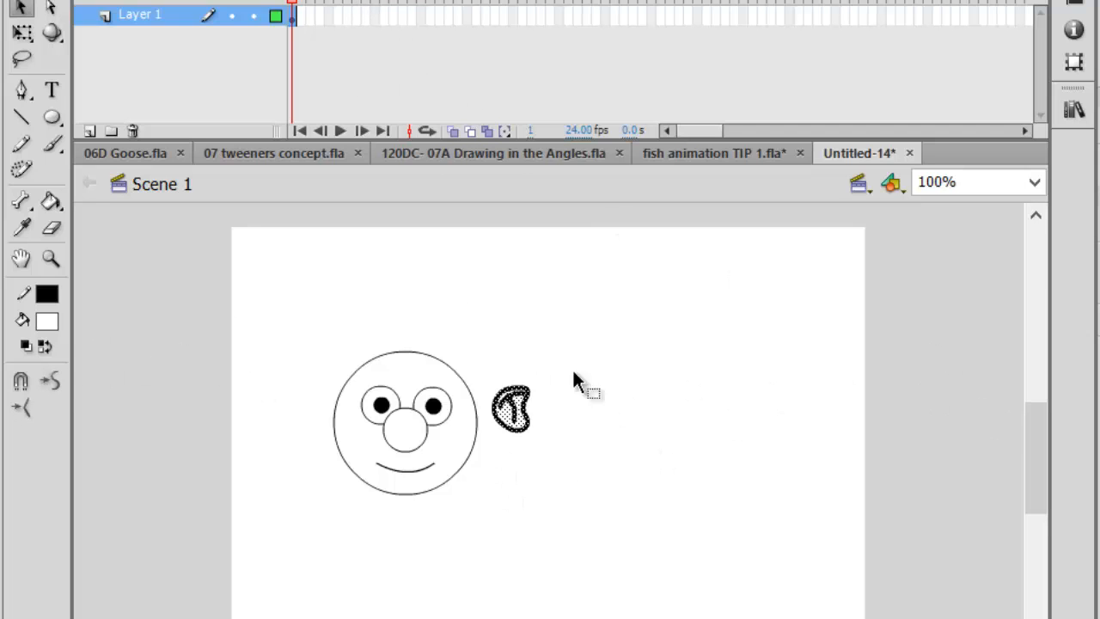
pyautogui.click(54, 320)
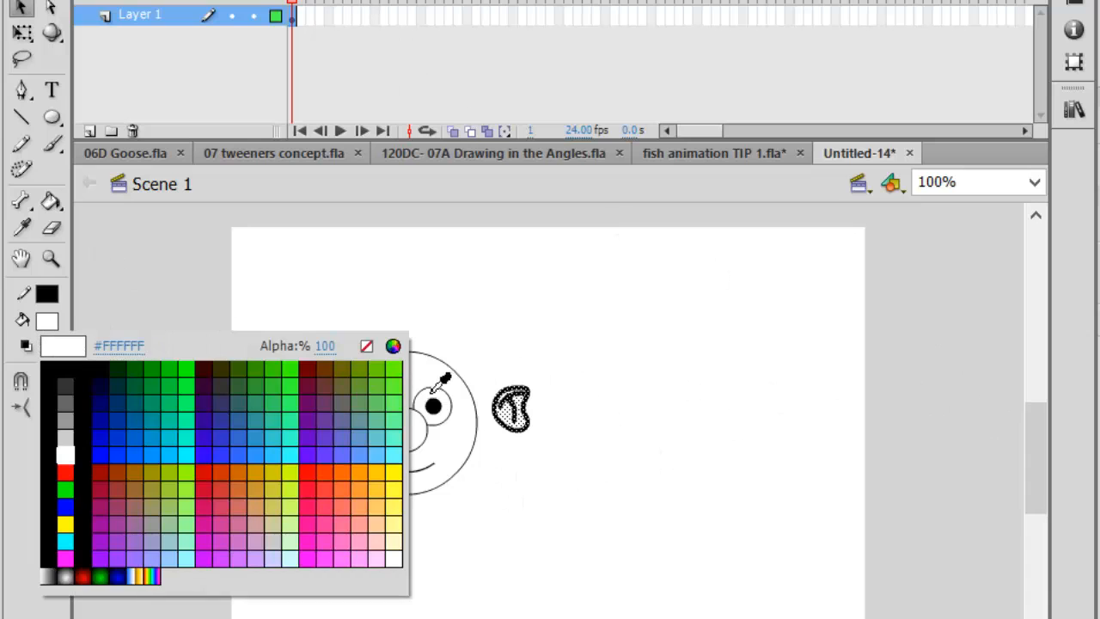
pyautogui.click(352, 468)
pyautogui.click(547, 471)
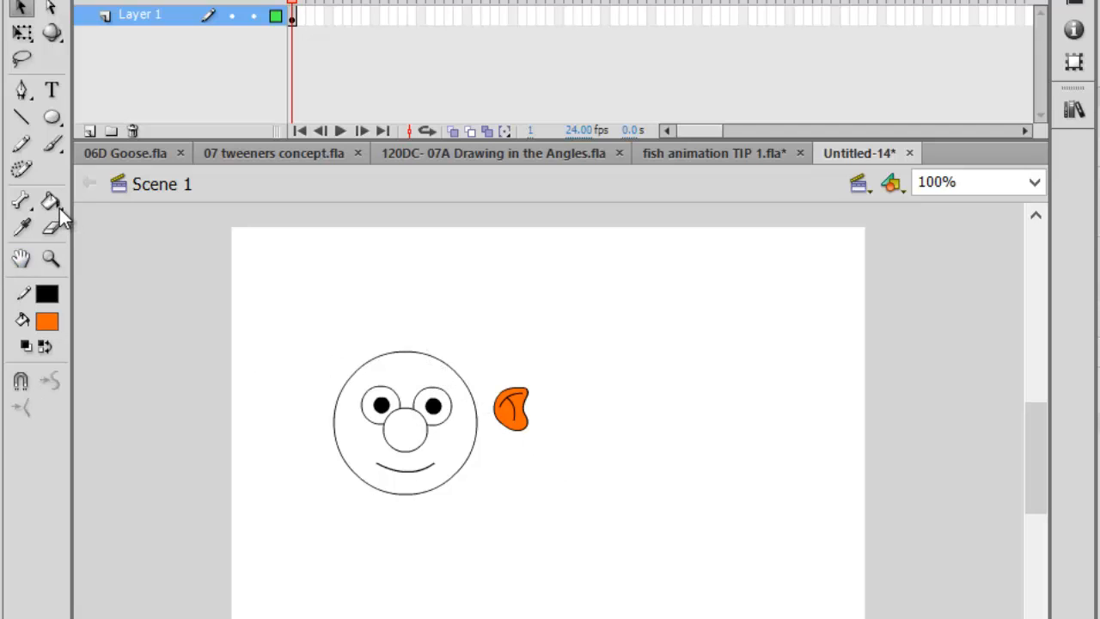
pyautogui.click(59, 207)
pyautogui.click(414, 372)
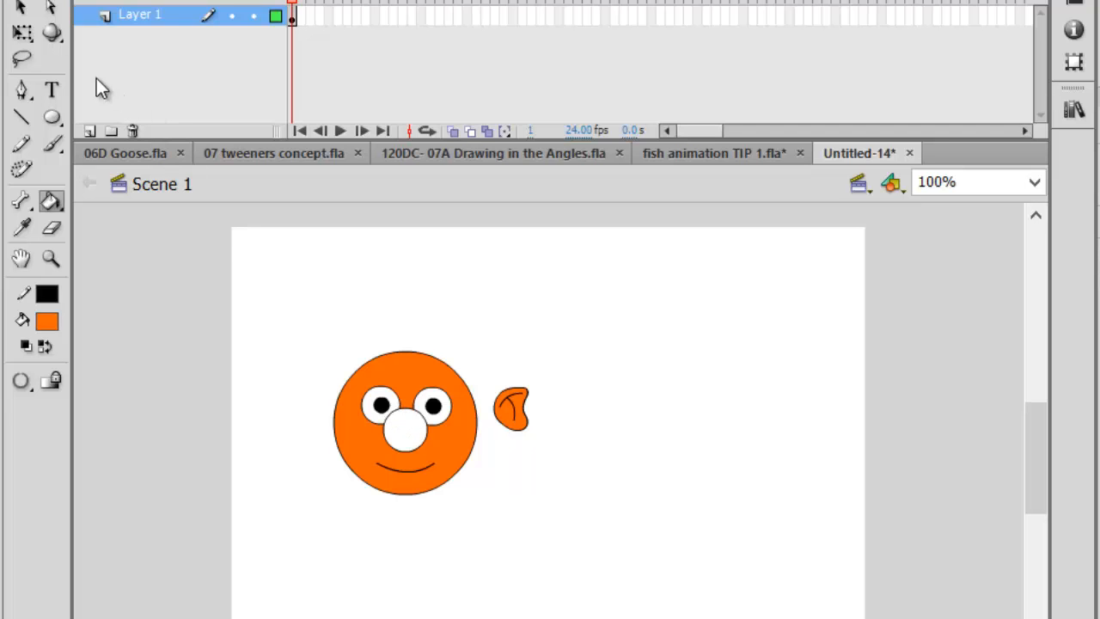
# Fill the nose circle with orange inside its group, then return to Scene 1.
pyautogui.click(21, 7)
pyautogui.doubleClick(411, 434)
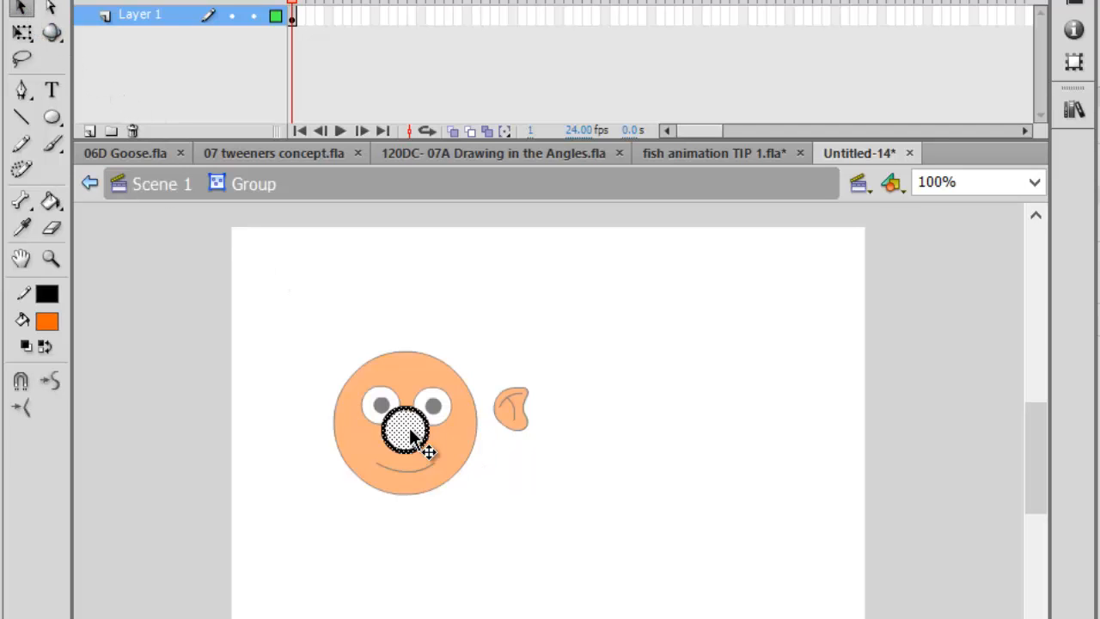
pyautogui.click(50, 202)
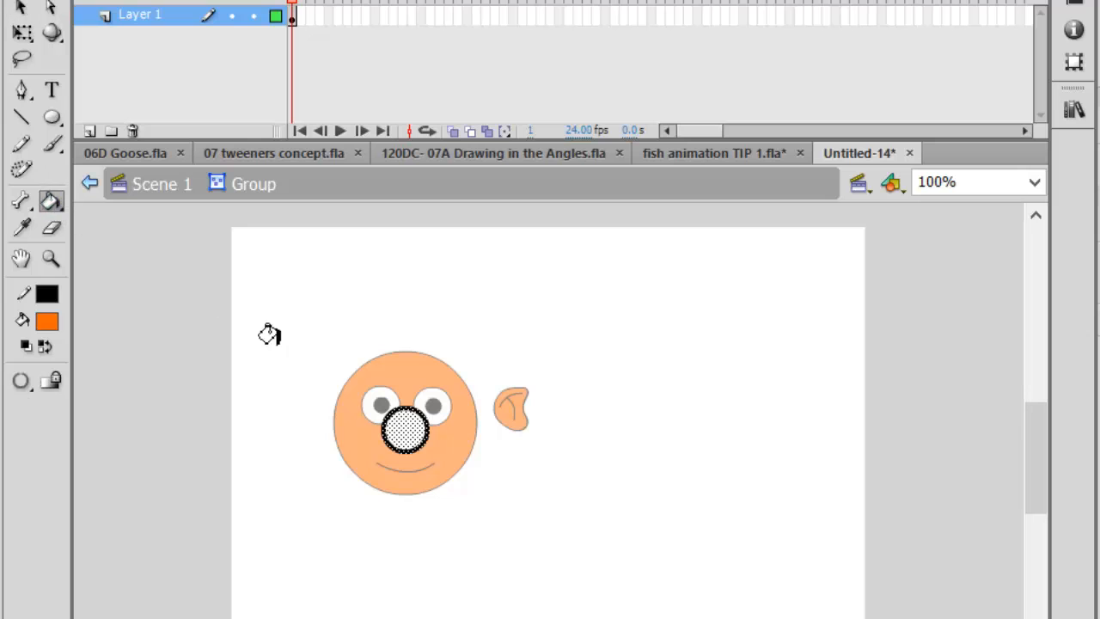
pyautogui.click(400, 428)
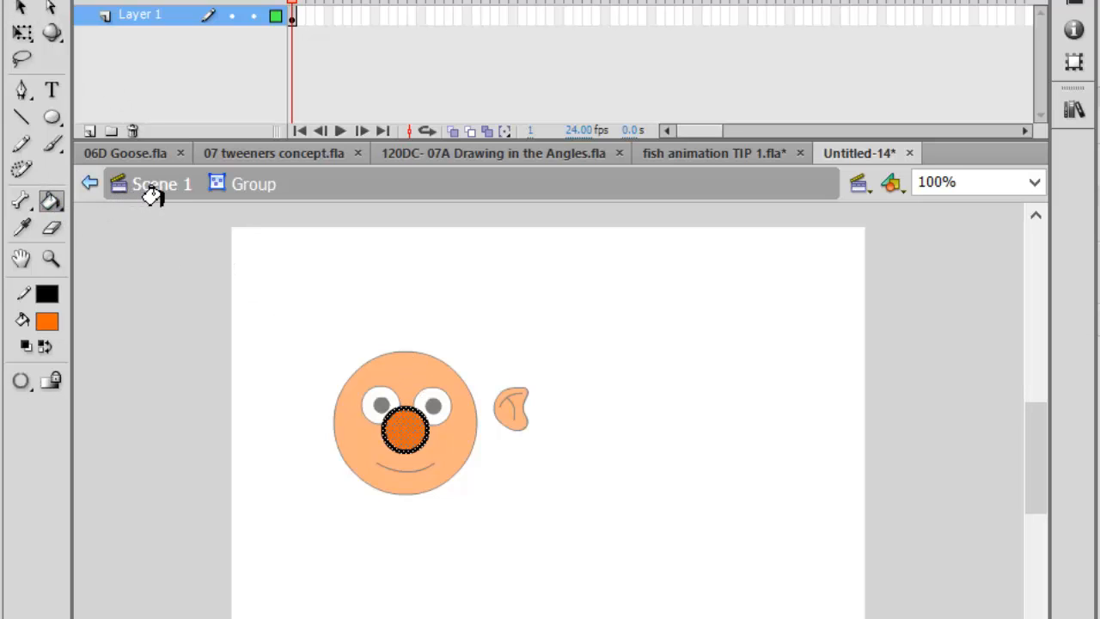
pyautogui.click(90, 183)
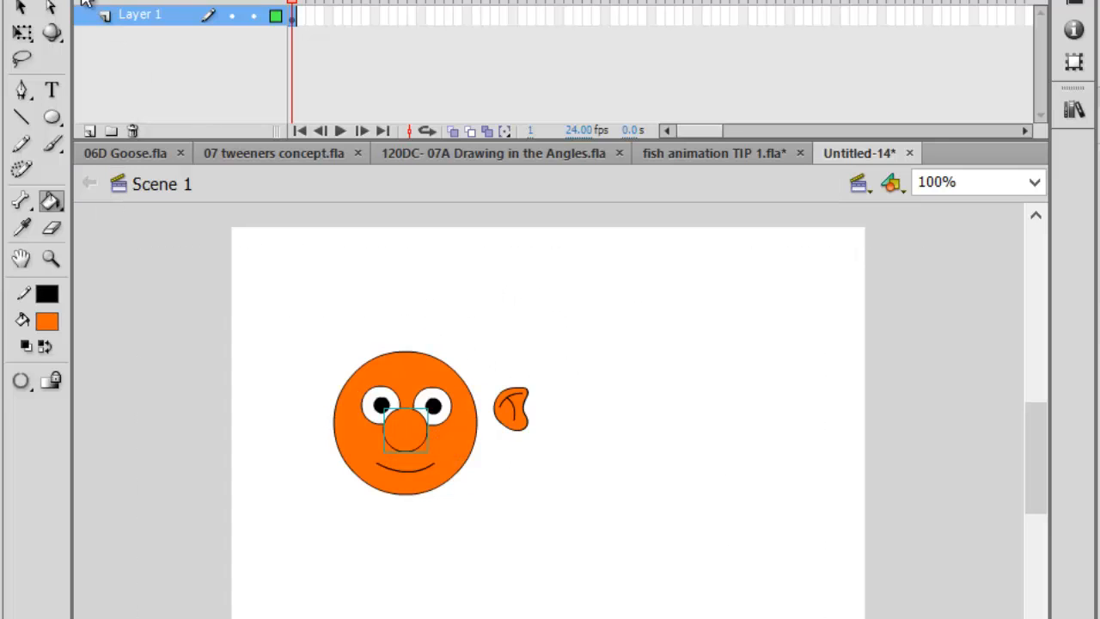
# Group the head circle together with its outline and smile.
pyautogui.click(20, 7)
pyautogui.click(457, 329)
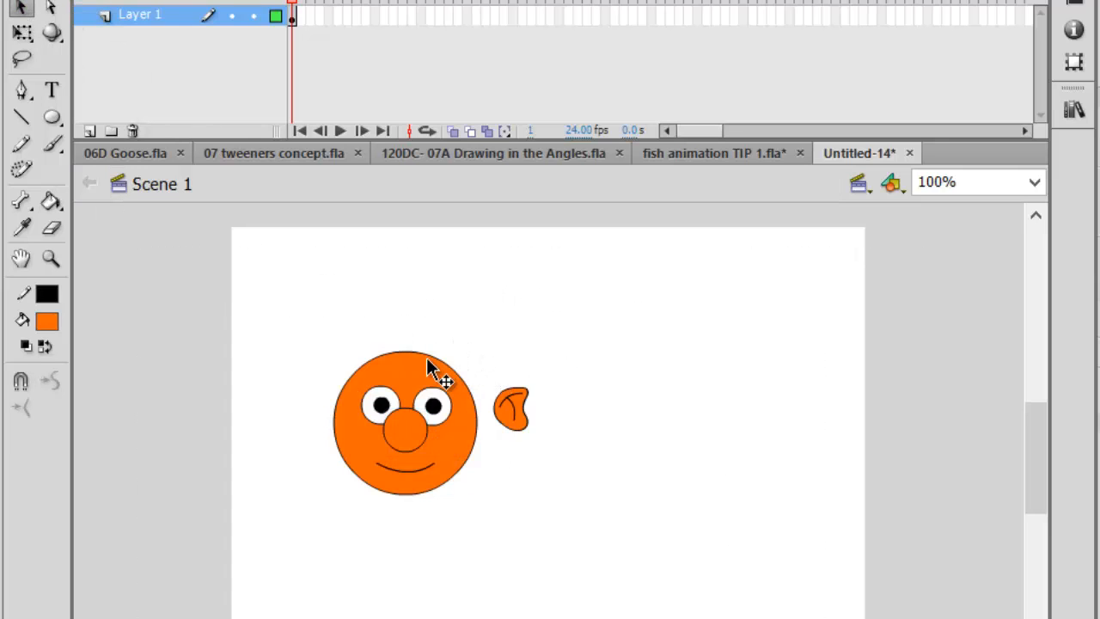
pyautogui.doubleClick(429, 364)
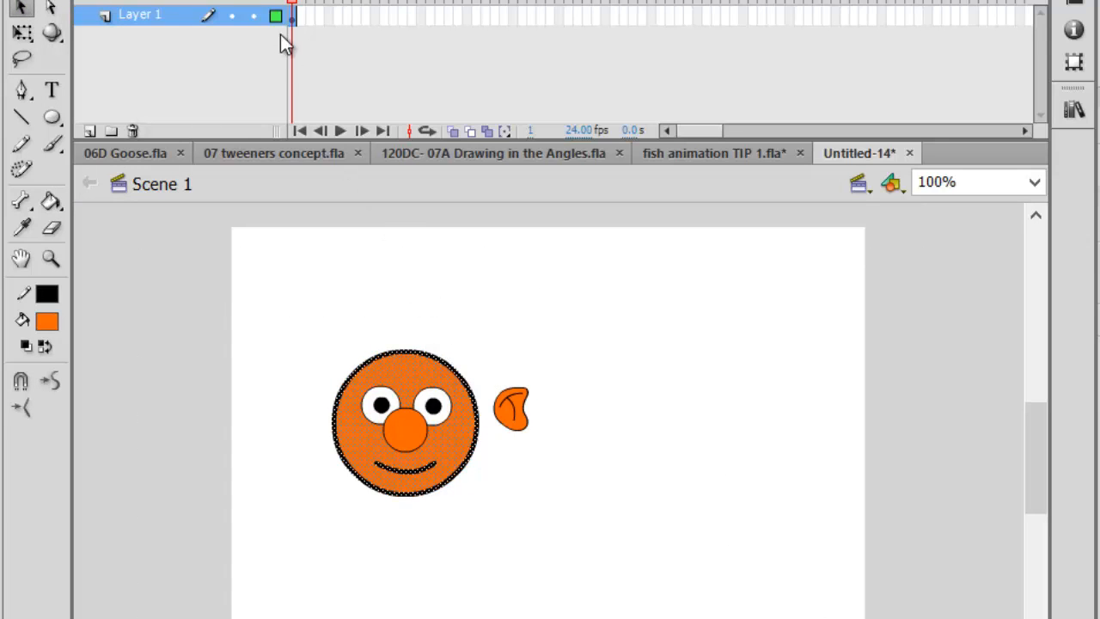
pyautogui.click(258, 0)
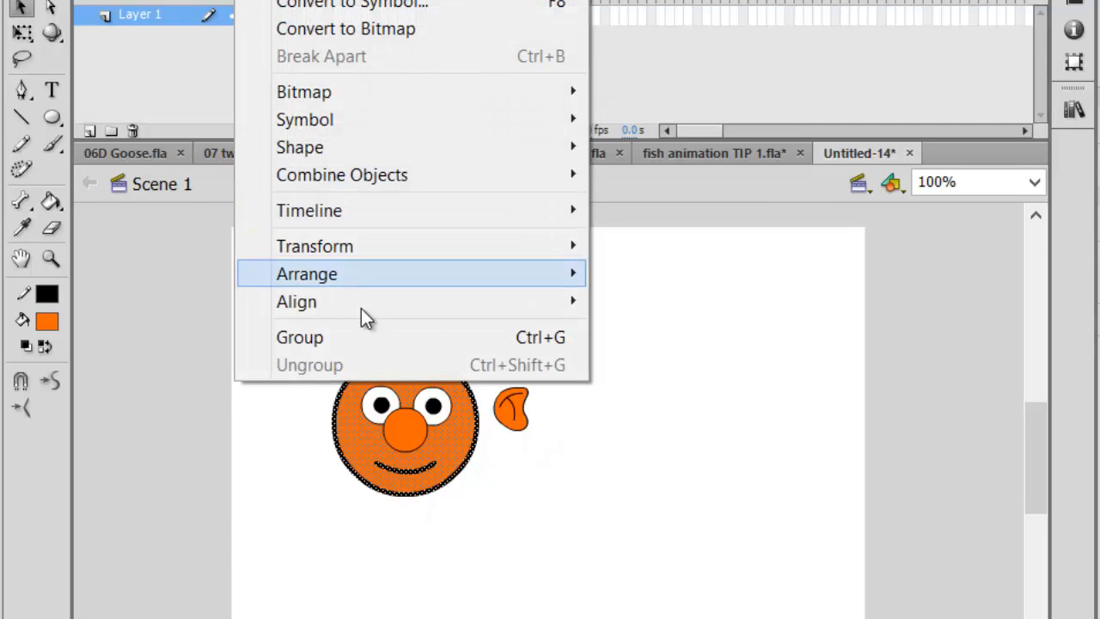
pyautogui.click(368, 335)
pyautogui.click(469, 312)
# Send the grouped head to the back, behind the eyes and nose.
pyautogui.click(403, 399)
pyautogui.rightClick(404, 398)
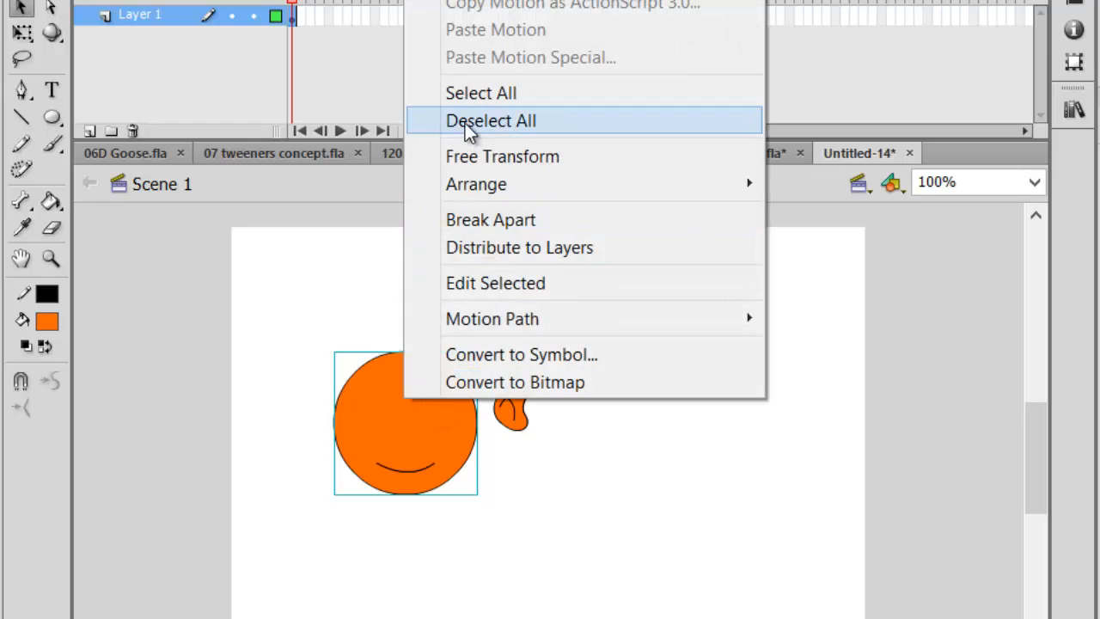
pyautogui.moveTo(770, 230)
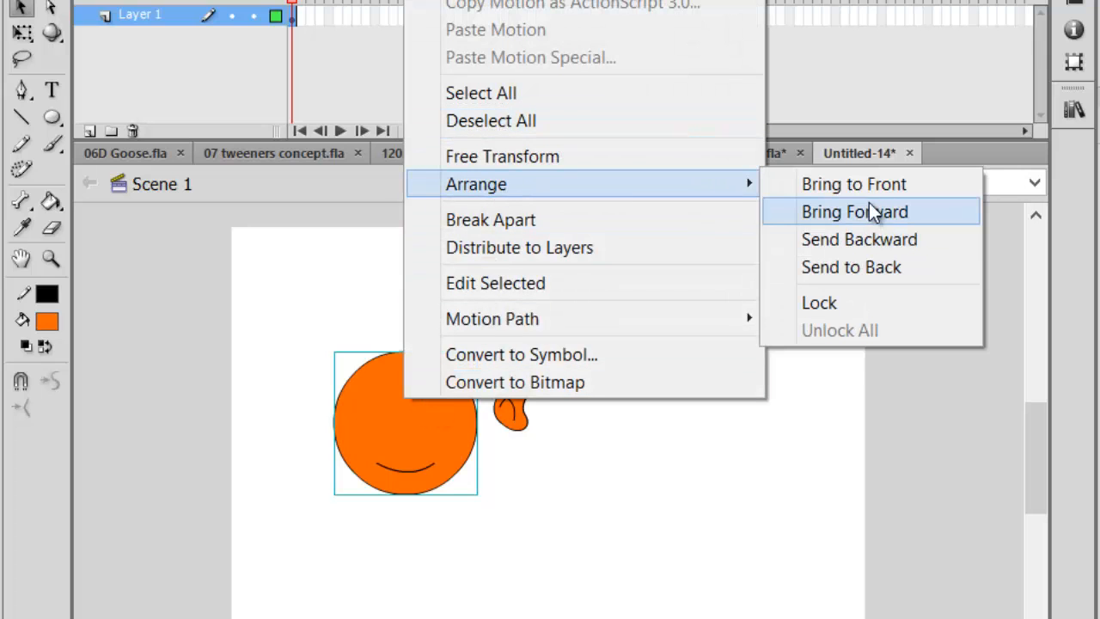
pyautogui.click(883, 267)
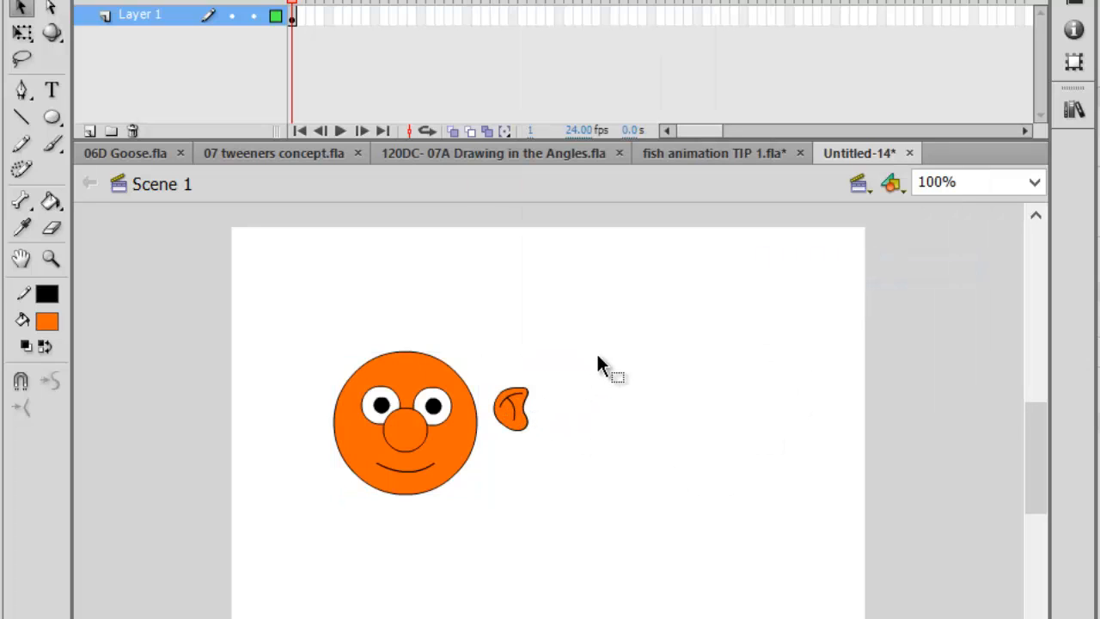
# Group the ear's fill and lines and move the ear so it overlaps the head's right edge.
pyautogui.click(525, 410)
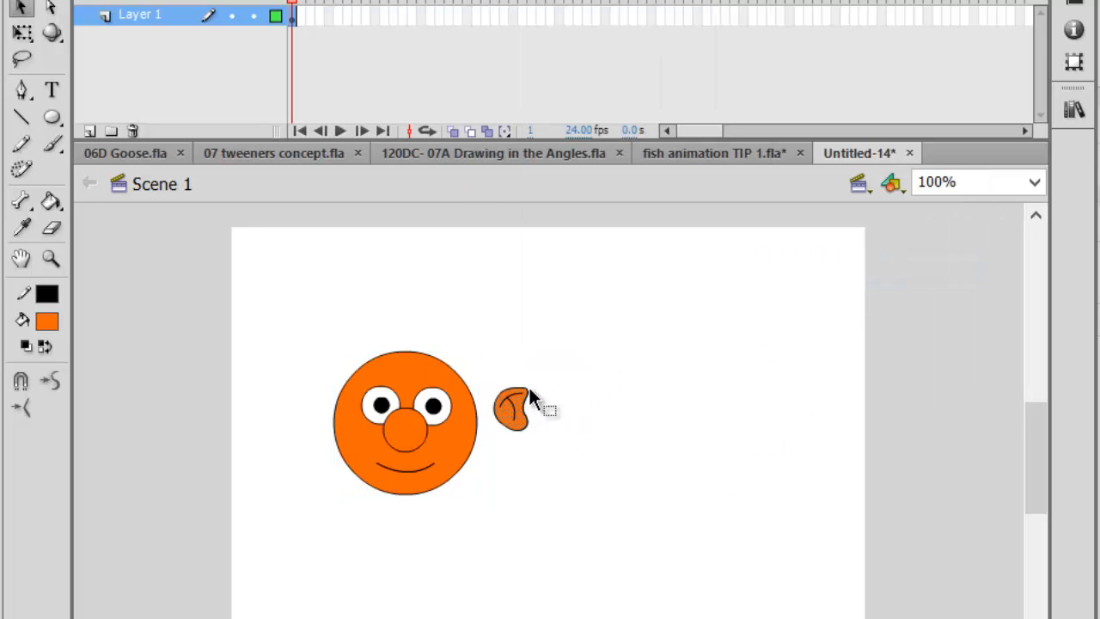
pyautogui.moveTo(532, 422); pyautogui.dragTo(557, 444)
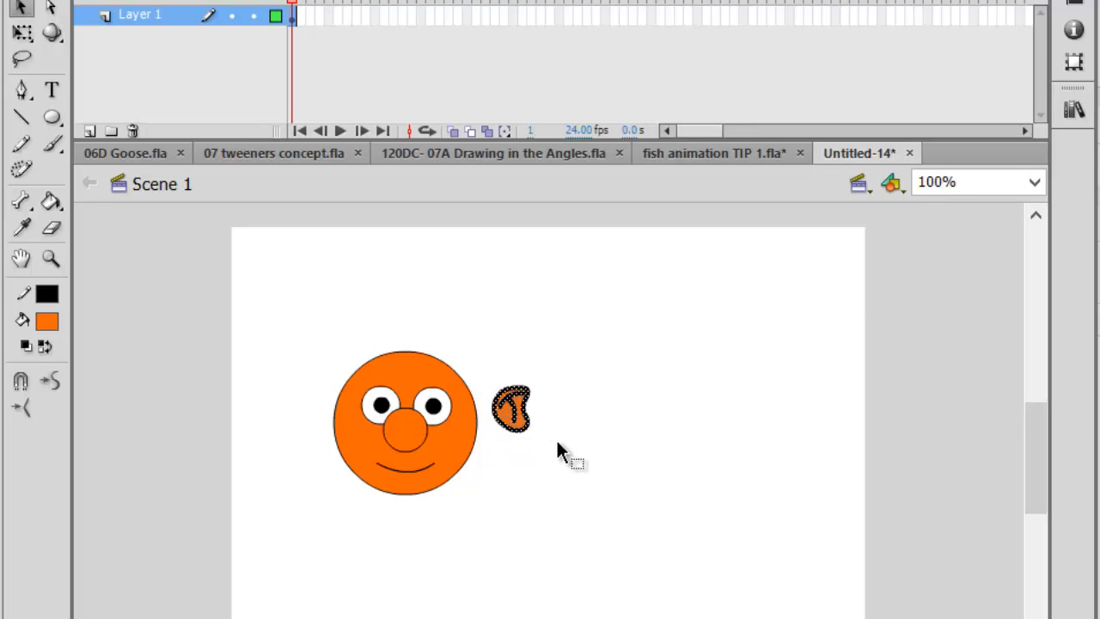
pyautogui.click(257, 1)
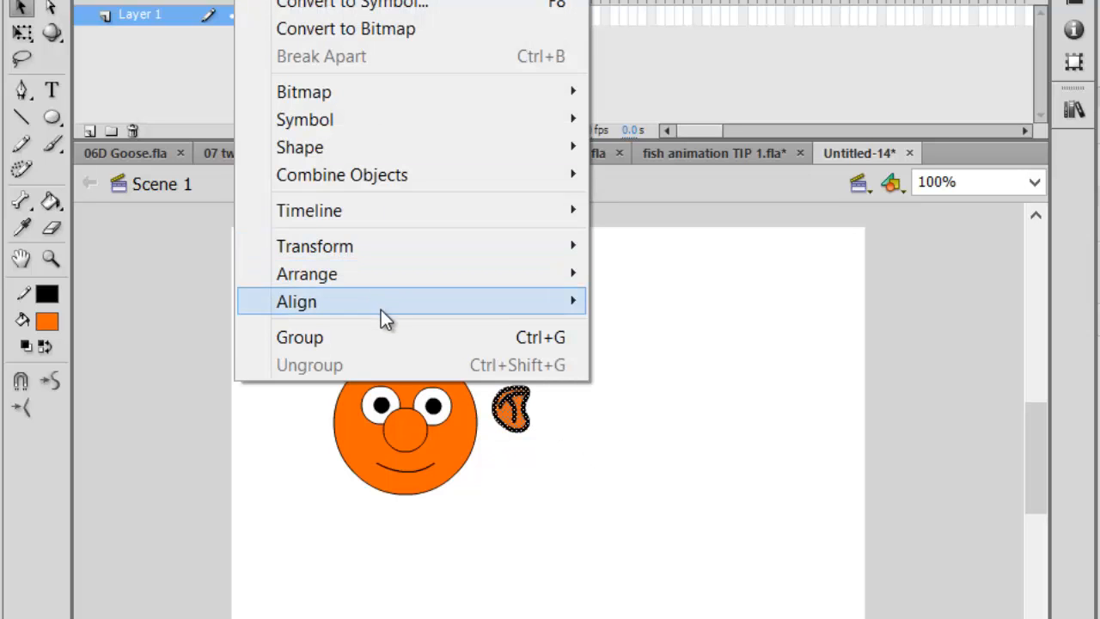
pyautogui.click(388, 345)
pyautogui.moveTo(524, 414); pyautogui.dragTo(493, 416)
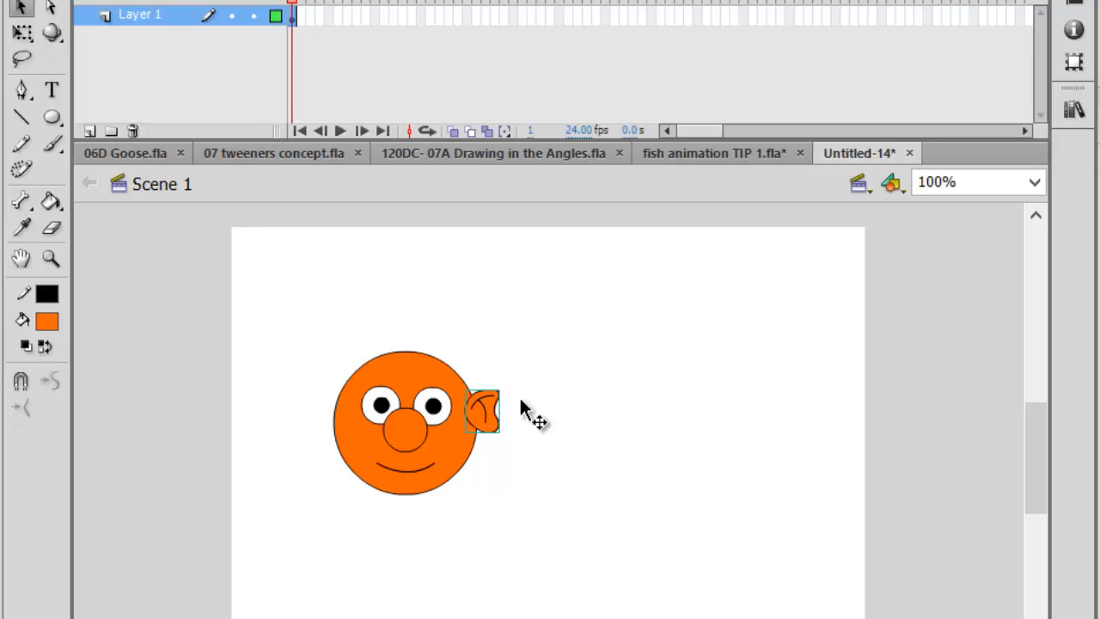
pyautogui.click(587, 391)
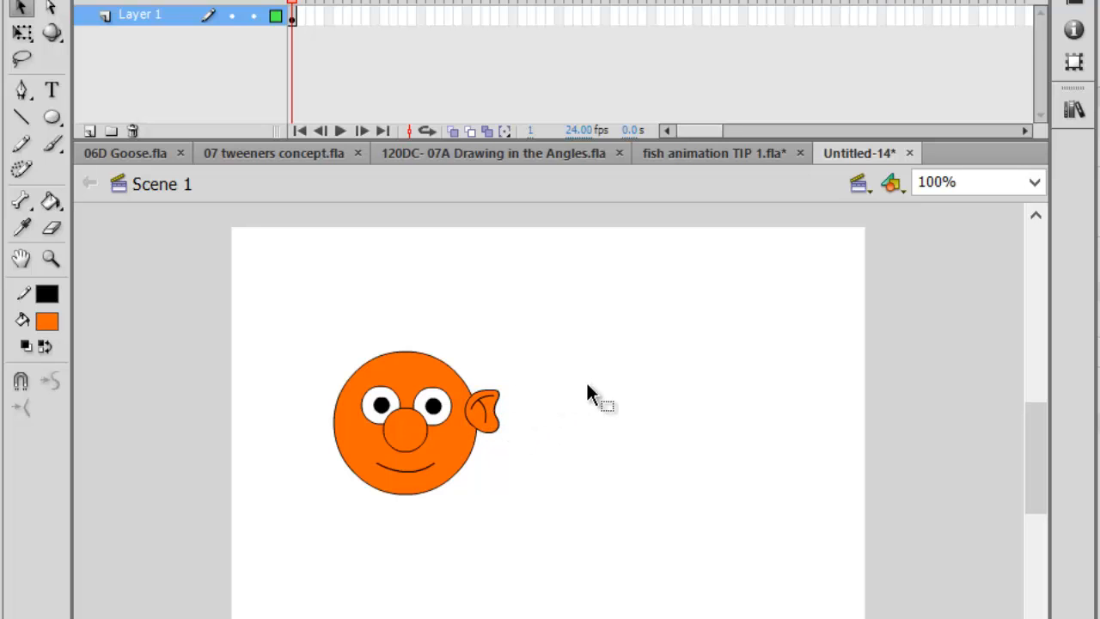
# Send the right-hand ear to the back, behind the head.
pyautogui.rightClick(491, 417)
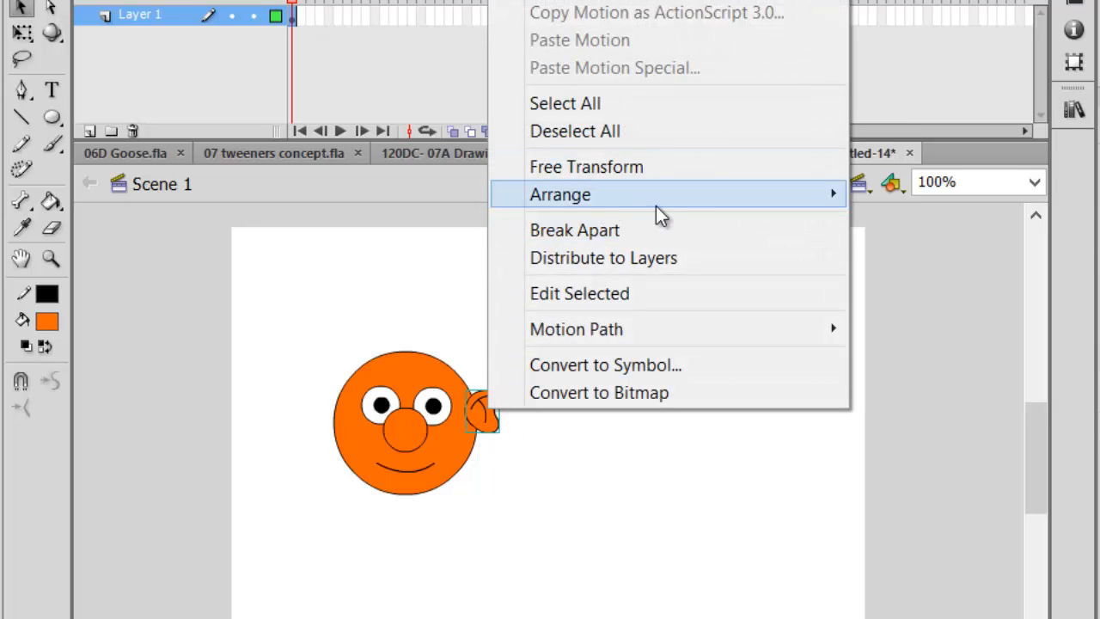
pyautogui.moveTo(655, 203)
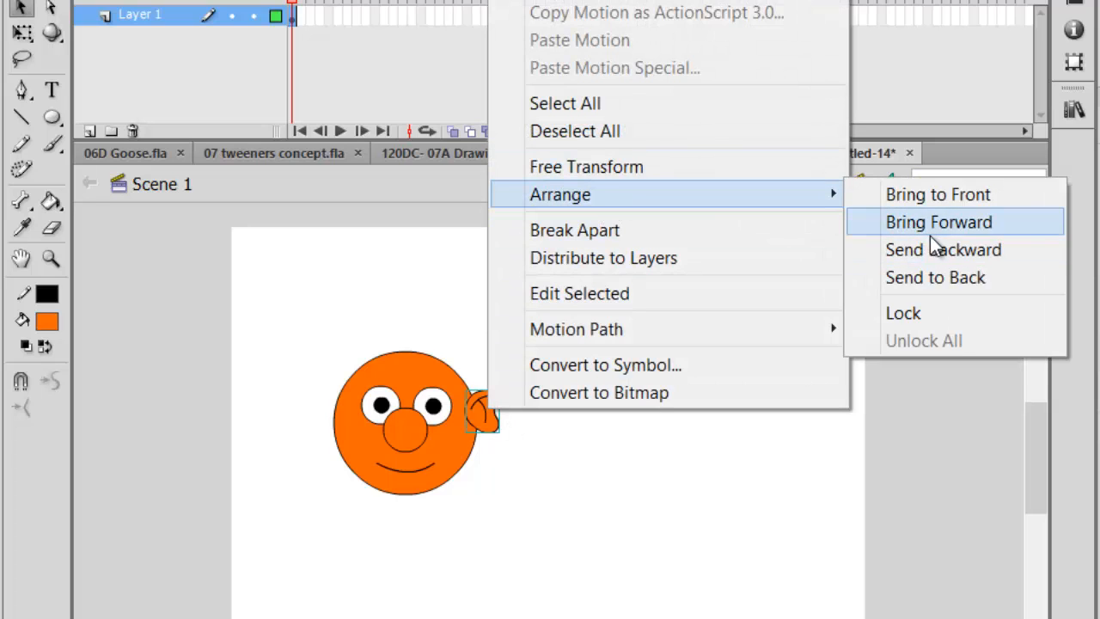
pyautogui.click(949, 276)
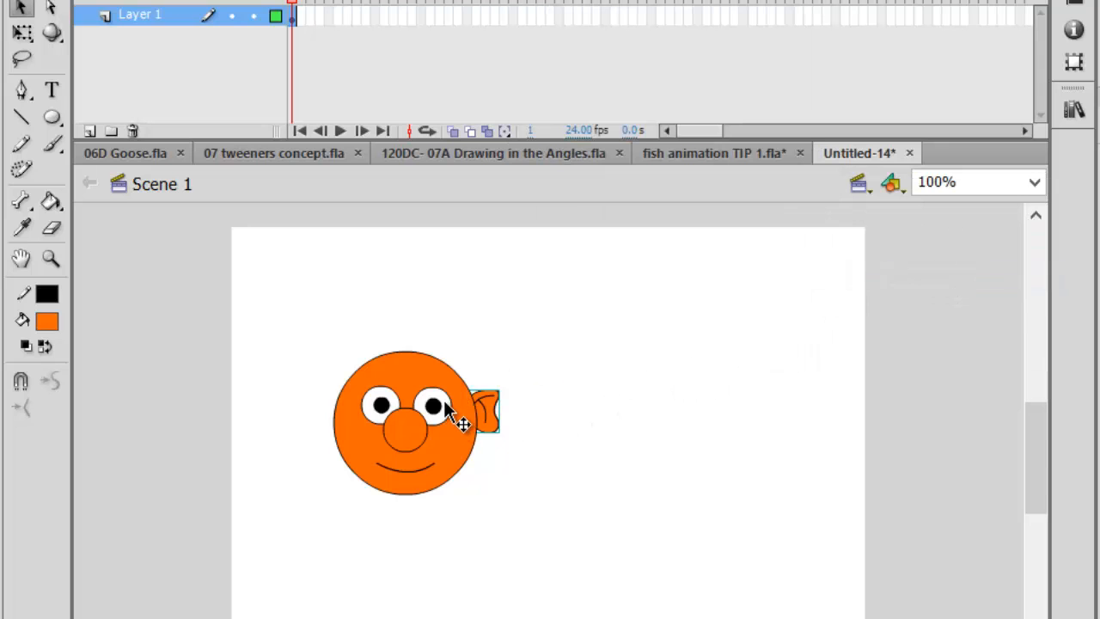
# Paste a copy of the ear, flip it horizontally and place it against the head's left edge.
pyautogui.hotkey('ctrl', 'v')
pyautogui.click(262, 0)
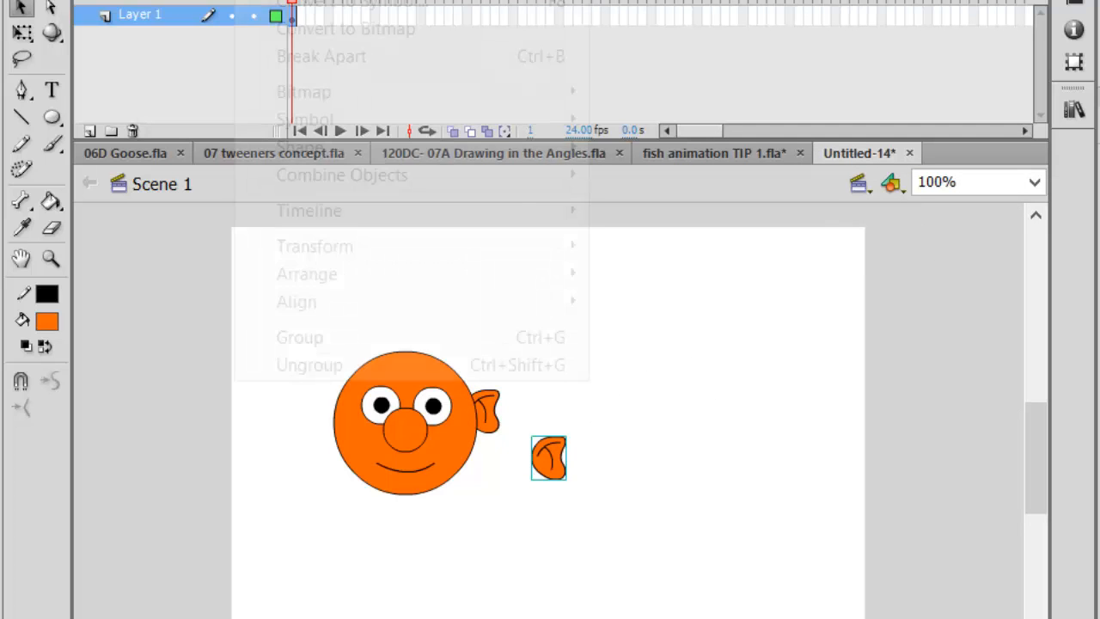
pyautogui.moveTo(400, 244)
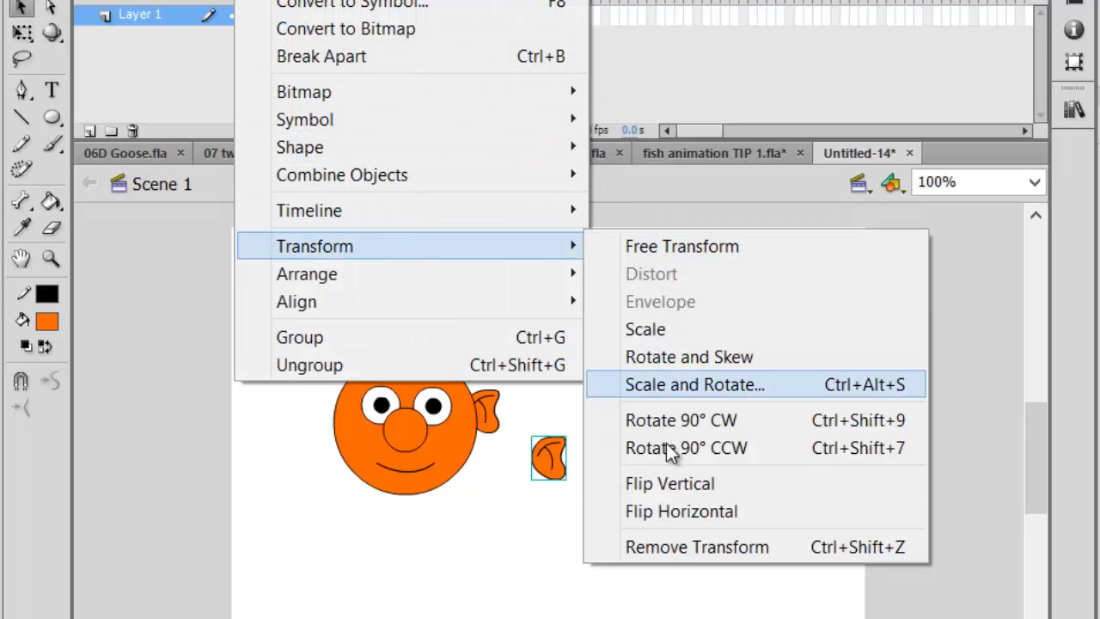
pyautogui.click(686, 510)
pyautogui.moveTo(554, 468); pyautogui.dragTo(337, 432)
# Send the left-hand ear to the back, behind the head.
pyautogui.rightClick(344, 419)
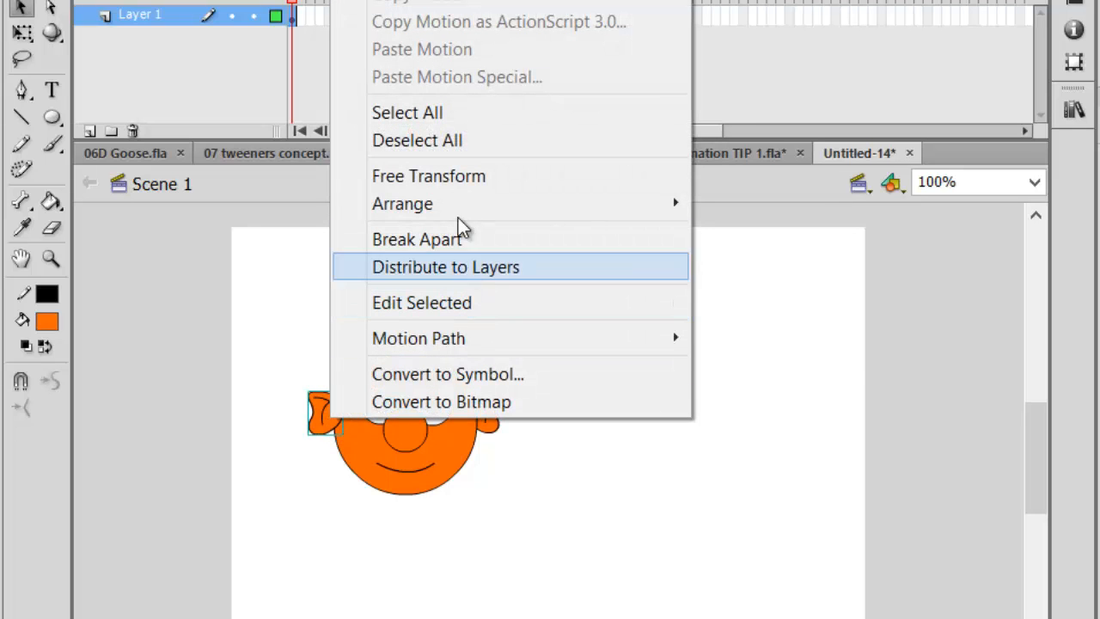
pyautogui.moveTo(455, 204)
pyautogui.click(804, 289)
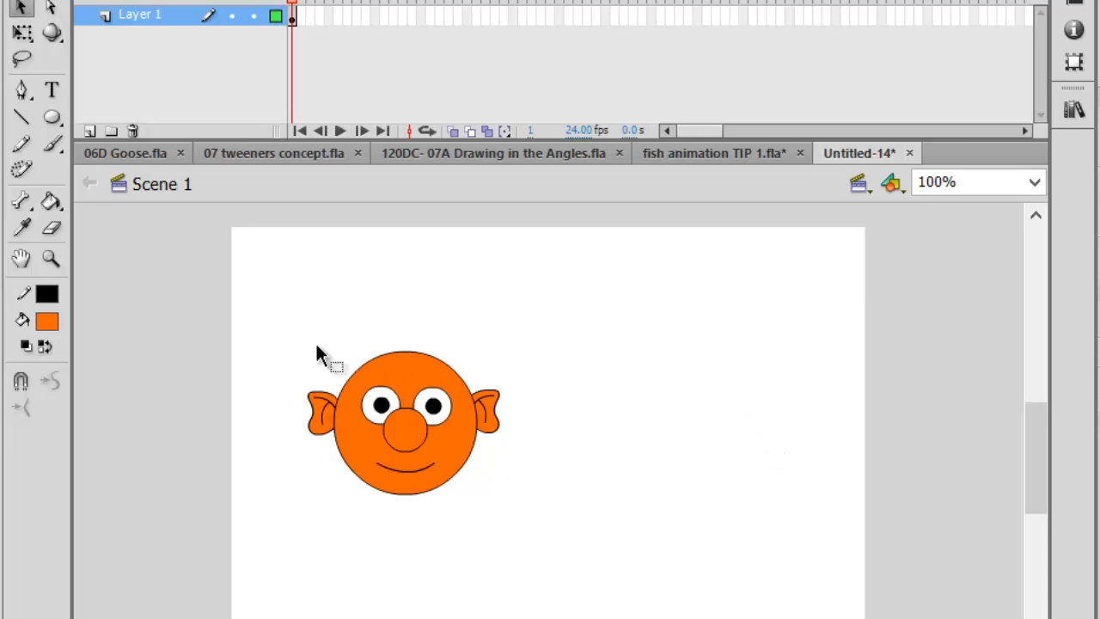
# Move the complete head toward the stage's left side and paste a copy level with it on the right.
pyautogui.moveTo(265, 318); pyautogui.dragTo(574, 544)
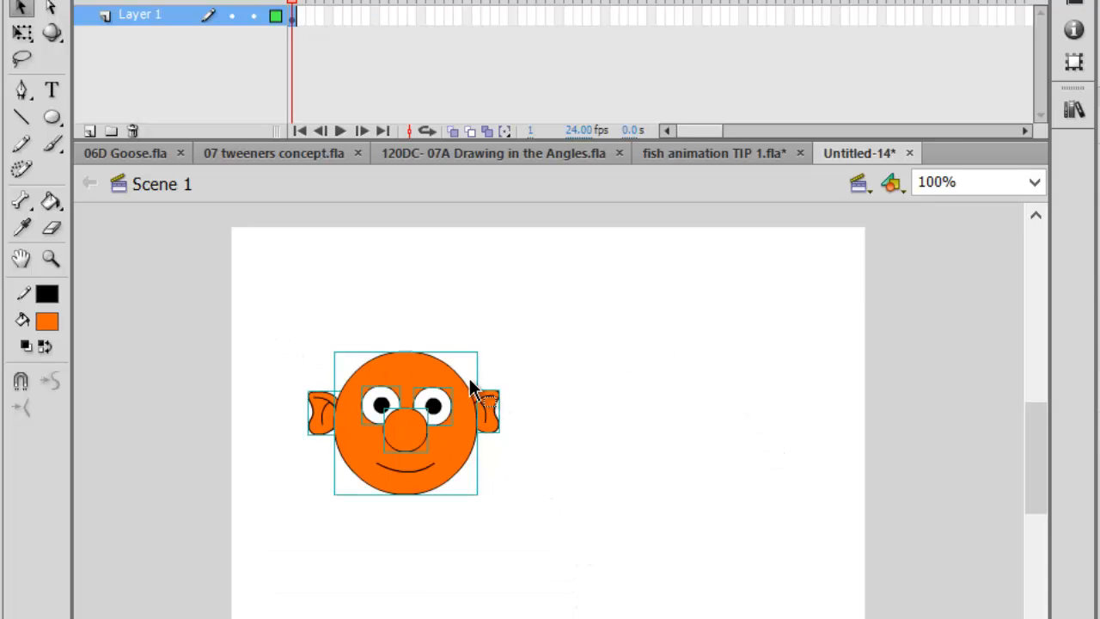
pyautogui.moveTo(445, 371); pyautogui.dragTo(396, 362)
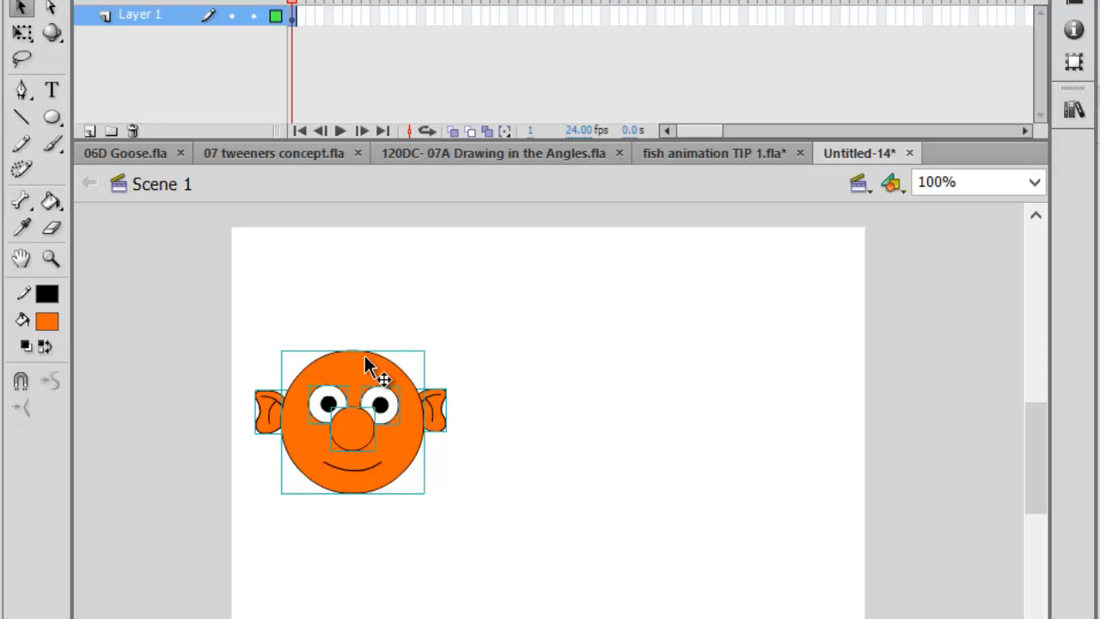
pyautogui.hotkey('ctrl', 'v')
pyautogui.moveTo(588, 416); pyautogui.dragTo(599, 376)
pyautogui.click(574, 296)
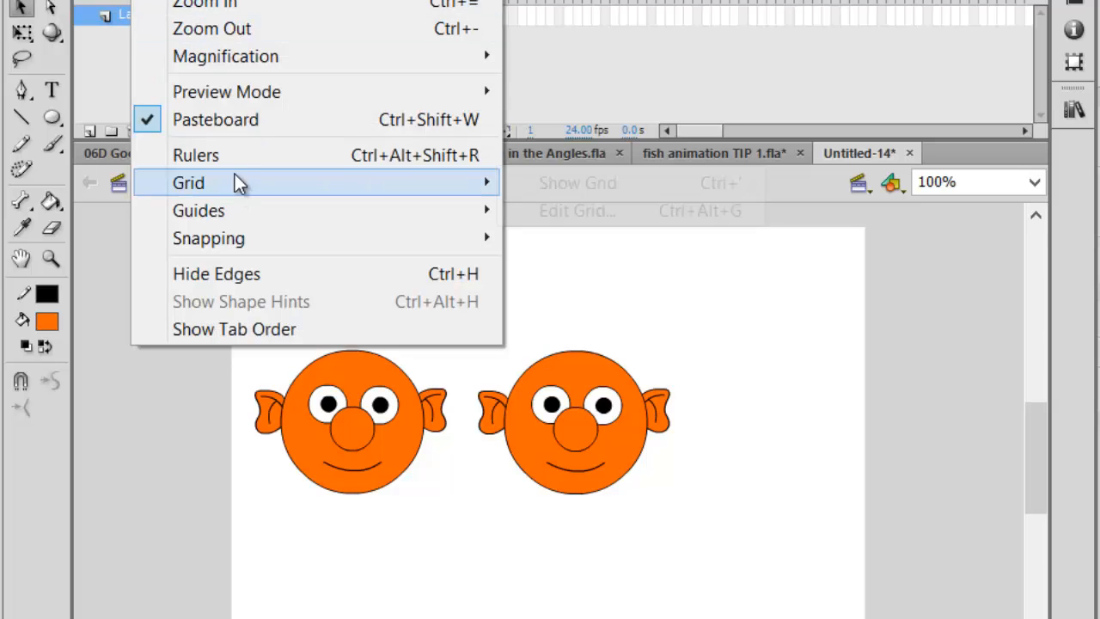
# Show the rulers and add three horizontal guides at the tops of the heads, eyes and noses.
pyautogui.click(242, 160)
pyautogui.moveTo(483, 214); pyautogui.dragTo(458, 369)
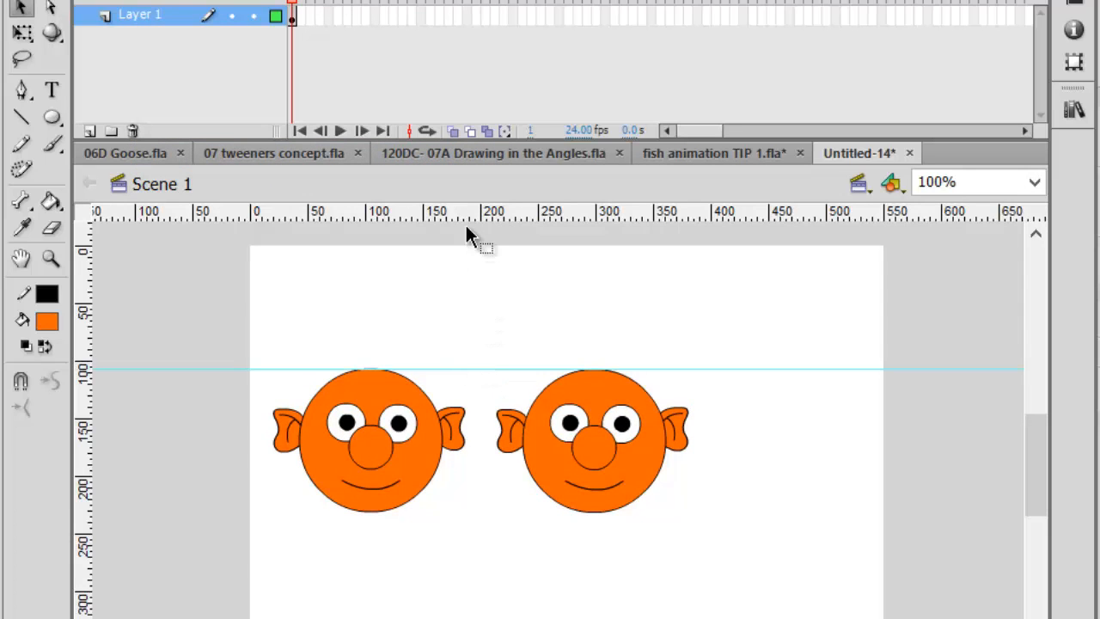
pyautogui.moveTo(462, 213); pyautogui.dragTo(486, 427)
pyautogui.moveTo(494, 215); pyautogui.dragTo(517, 404)
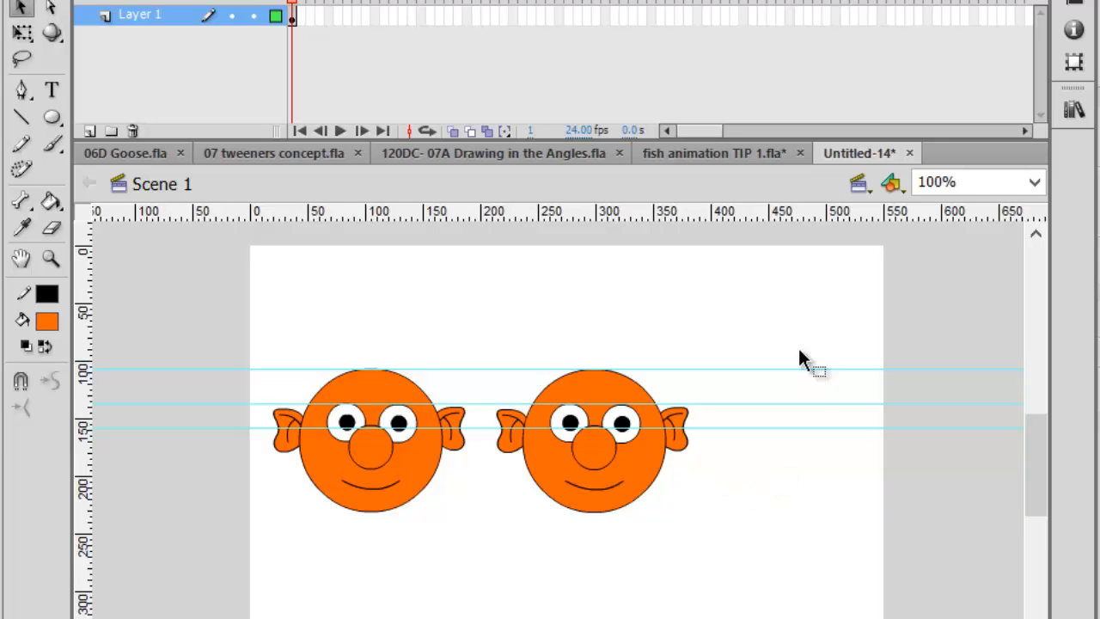
# Delete the copied head's right-hand ear and shift its nose horizontally until it protrudes past the head's right edge.
pyautogui.click(686, 445)
pyautogui.press('Delete')
pyautogui.click(601, 441)
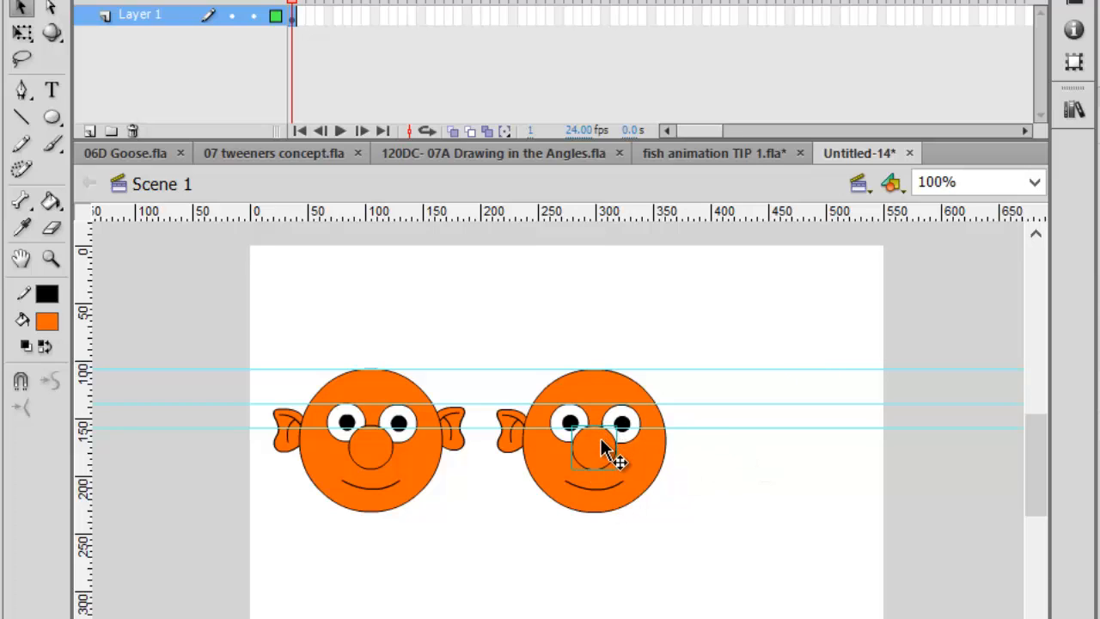
pyautogui.hotkey('shift', 'Right')
pyautogui.hotkey('shift', 'Right')
pyautogui.hotkey('shift', 'Right')
pyautogui.hotkey('shift', 'Right')
pyautogui.hotkey('shift', 'Right')
pyautogui.hotkey('shift', 'Right')
pyautogui.hotkey('shift', 'Right')
pyautogui.hotkey('shift', 'Right')
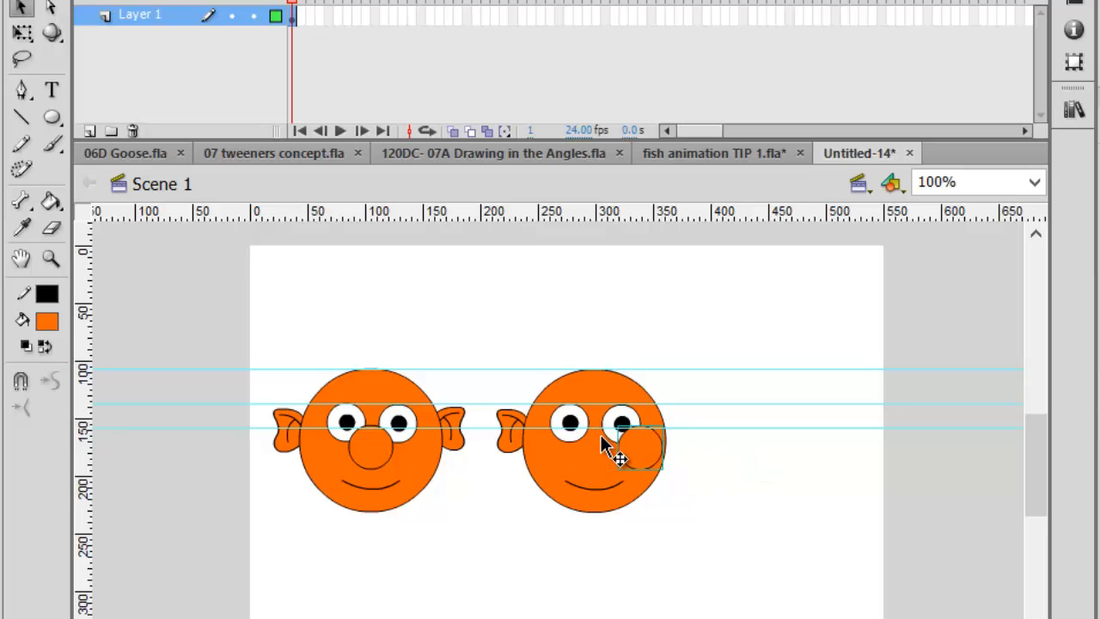
pyautogui.press('Right')
pyautogui.press('Right')
pyautogui.press('Right')
pyautogui.press('Right')
pyautogui.press('Right')
pyautogui.press('Right')
pyautogui.press('Right')
pyautogui.press('Right')
pyautogui.press('Right')
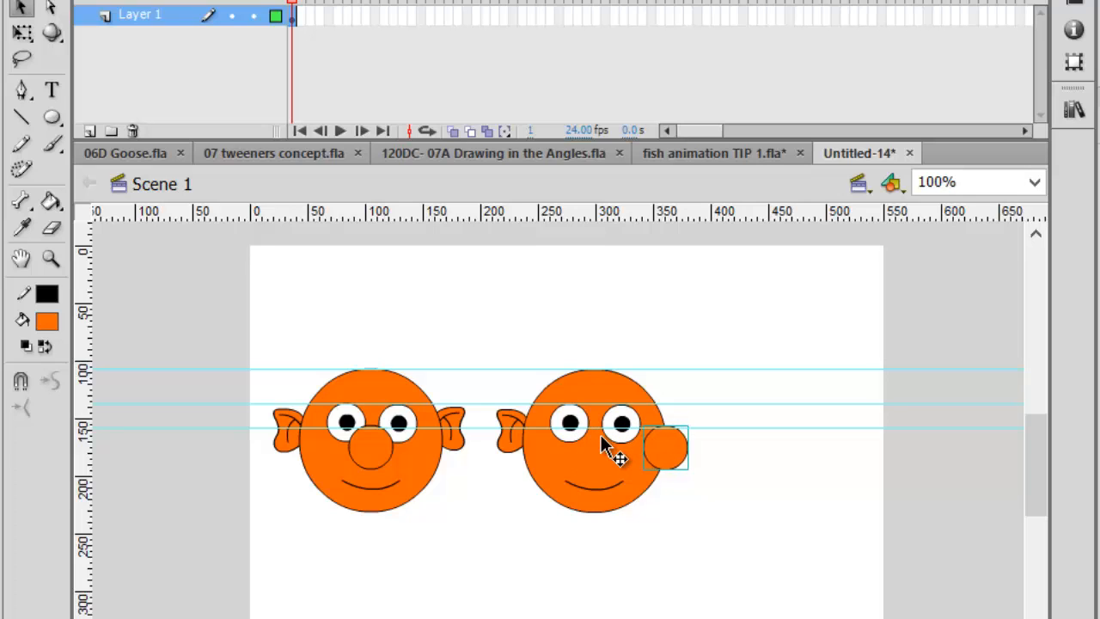
pyautogui.press('Right')
pyautogui.press('Right')
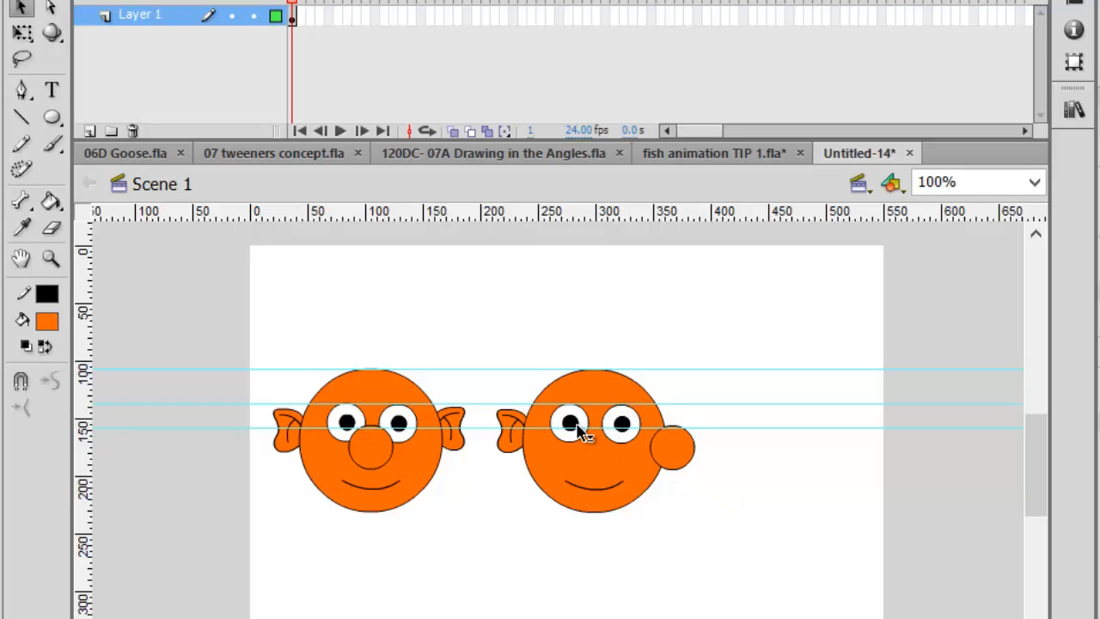
# Remove the copied head's left-hand eye and shift the remaining eye horizontally to the right, close to the nose.
pyautogui.click(572, 425)
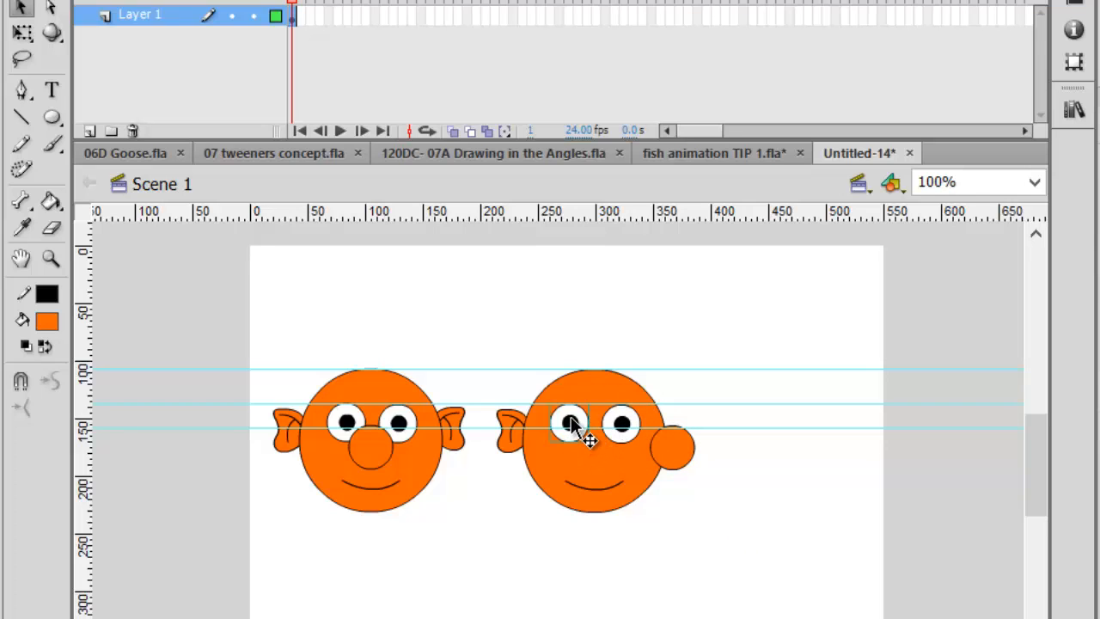
pyautogui.moveTo(571, 424); pyautogui.dragTo(627, 428)
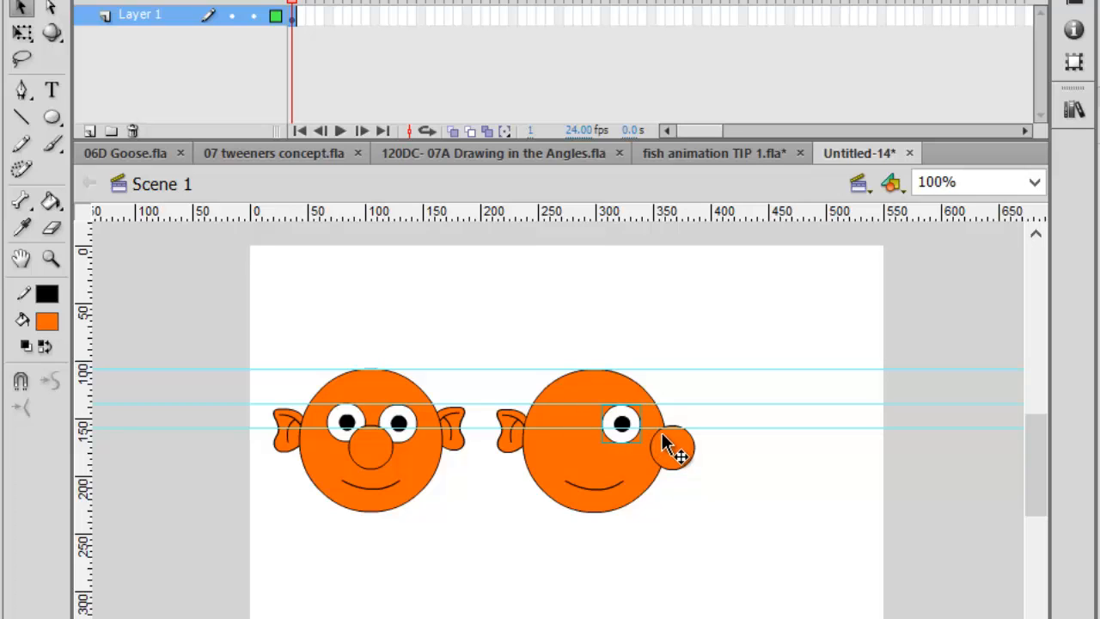
pyautogui.press('Right')
pyautogui.press('Right')
pyautogui.press('Right')
pyautogui.press('Right')
pyautogui.press('Right')
pyautogui.press('Right')
pyautogui.press('Right')
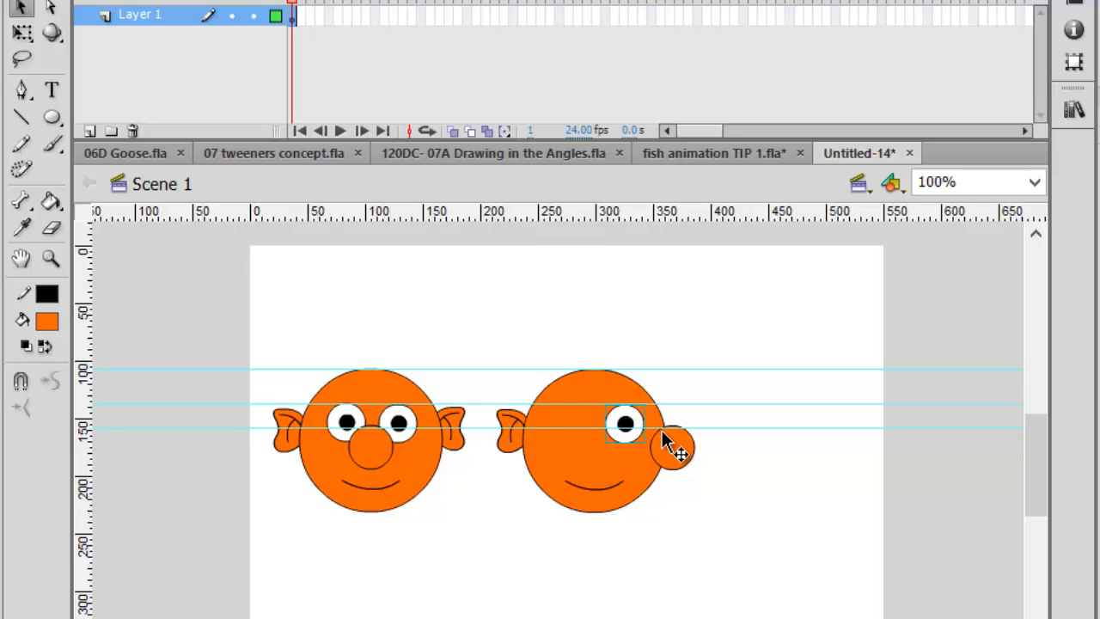
pyautogui.press('Right')
pyautogui.press('Right')
pyautogui.press('Right')
pyautogui.press('Right')
pyautogui.press('Right')
pyautogui.press('Right')
pyautogui.press('Right')
pyautogui.press('Right')
pyautogui.press('Right')
pyautogui.press('Right')
pyautogui.press('Right')
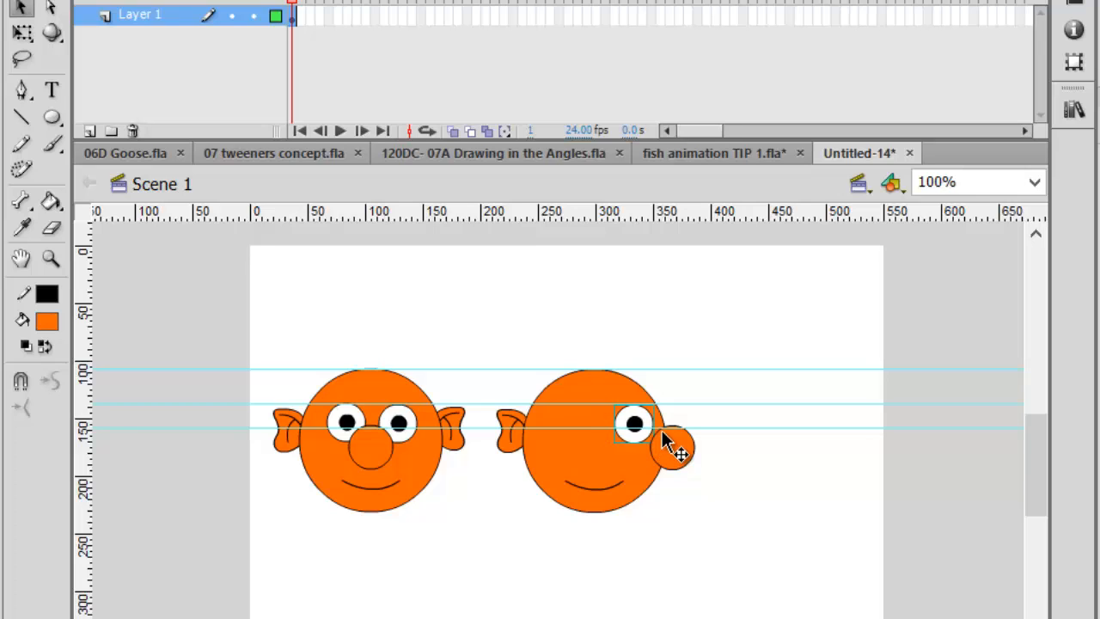
# Inside the side-view head's group, shift the mouth line right past the head's edge and delete the part that overhangs.
pyautogui.click(604, 497)
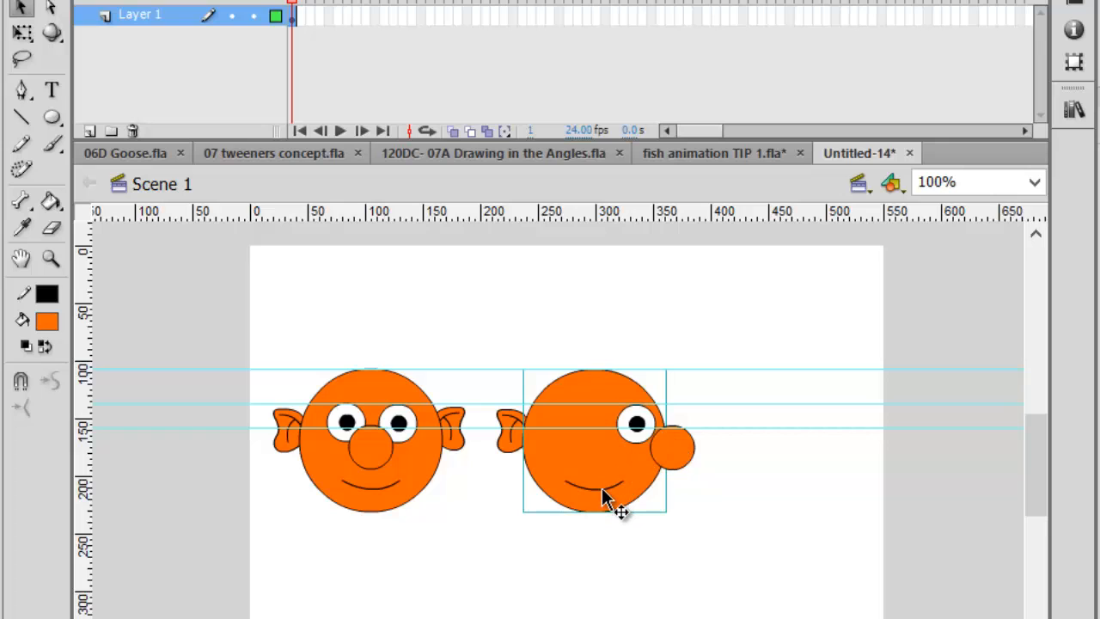
pyautogui.doubleClick(606, 491)
pyautogui.moveTo(636, 497); pyautogui.dragTo(657, 498)
pyautogui.click(664, 539)
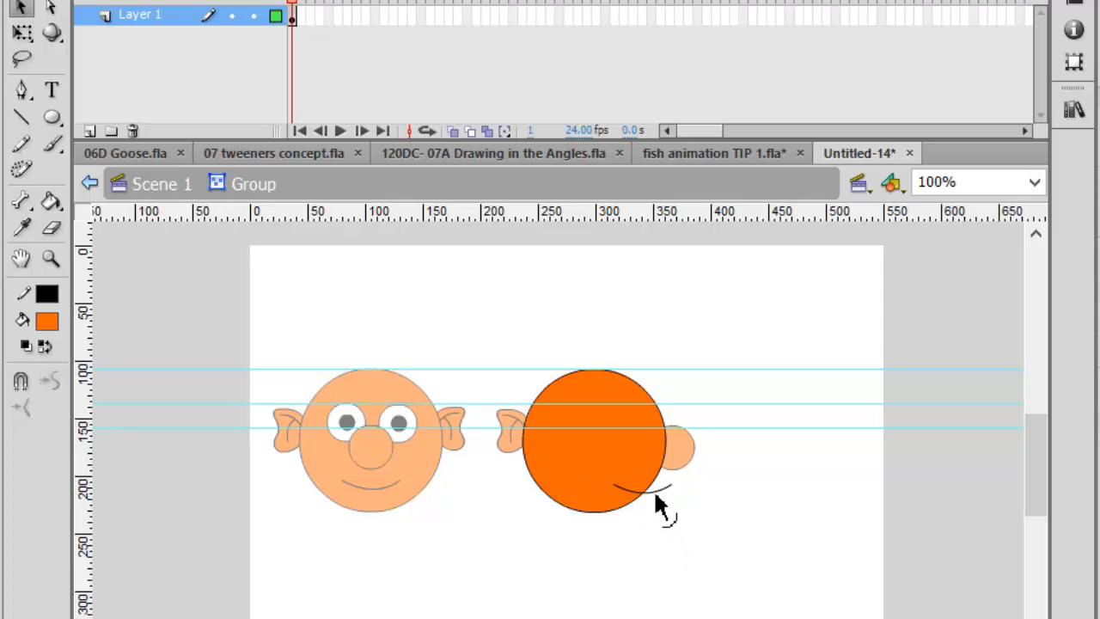
pyautogui.click(654, 489)
pyautogui.click(168, 185)
pyautogui.click(744, 360)
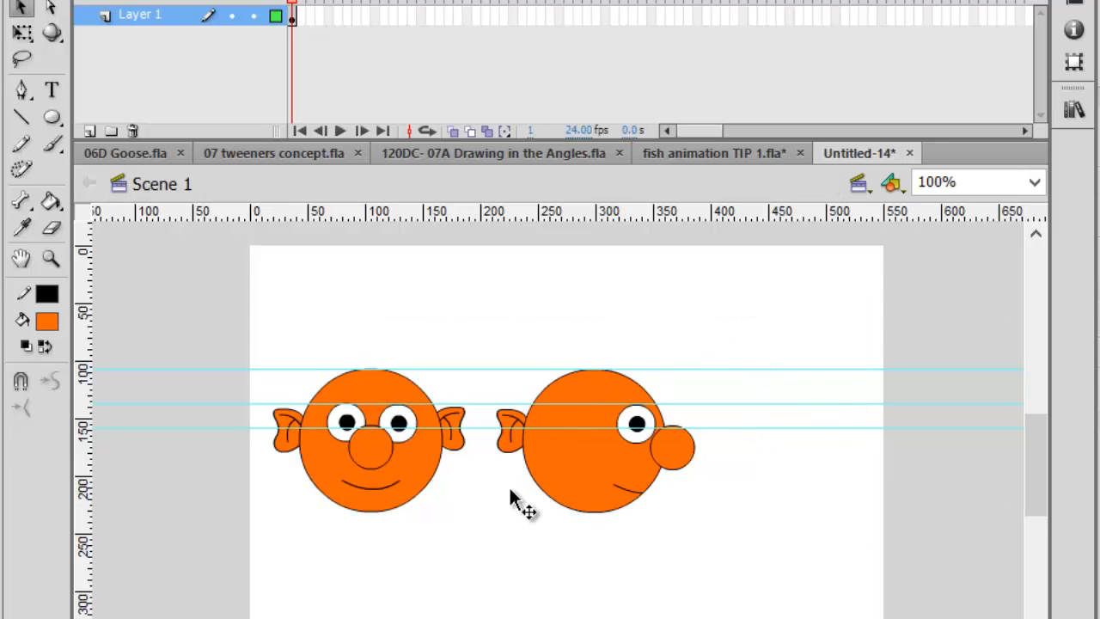
# Bring the side-view head's ear to the front and move it horizontally onto the middle of the head, behind the eye.
pyautogui.click(507, 425)
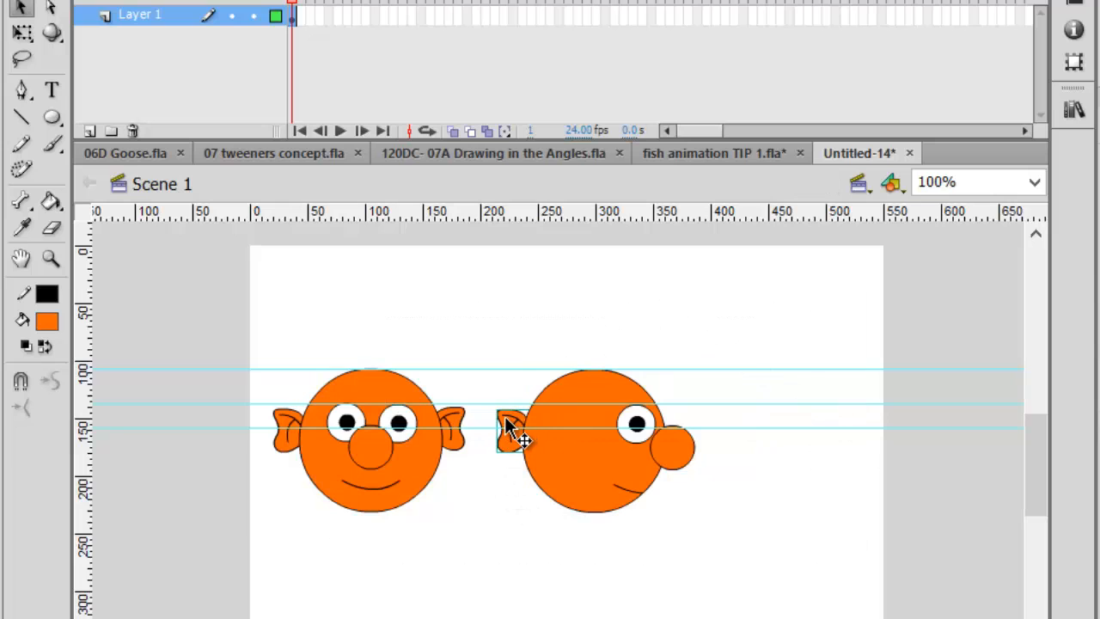
pyautogui.rightClick(507, 423)
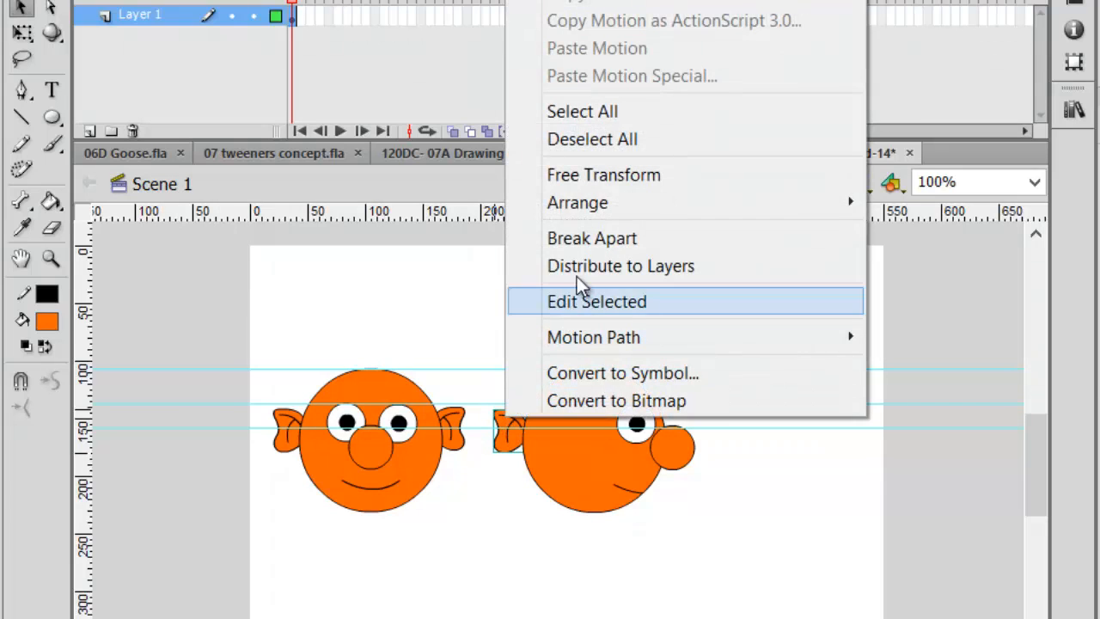
pyautogui.moveTo(528, 203)
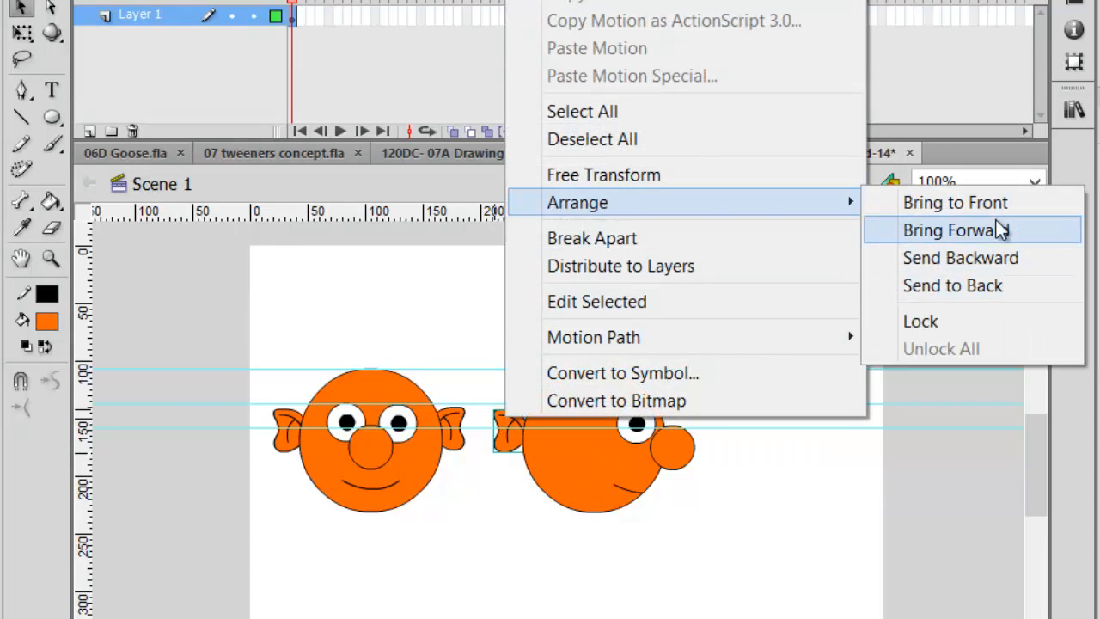
pyautogui.click(1056, 204)
pyautogui.moveTo(523, 448); pyautogui.dragTo(583, 442)
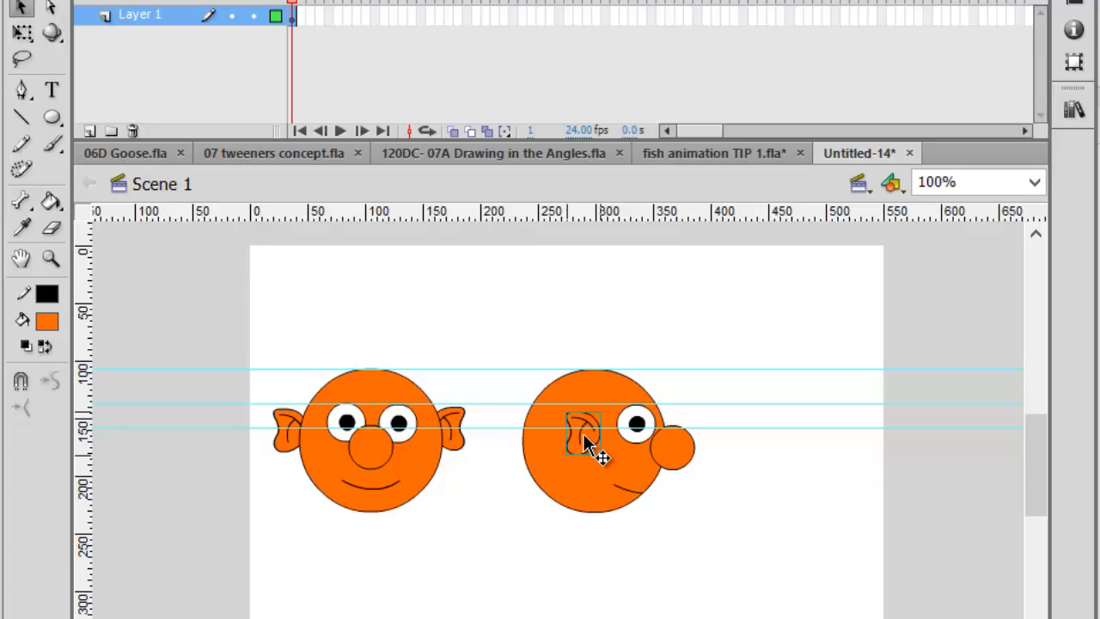
pyautogui.click(844, 586)
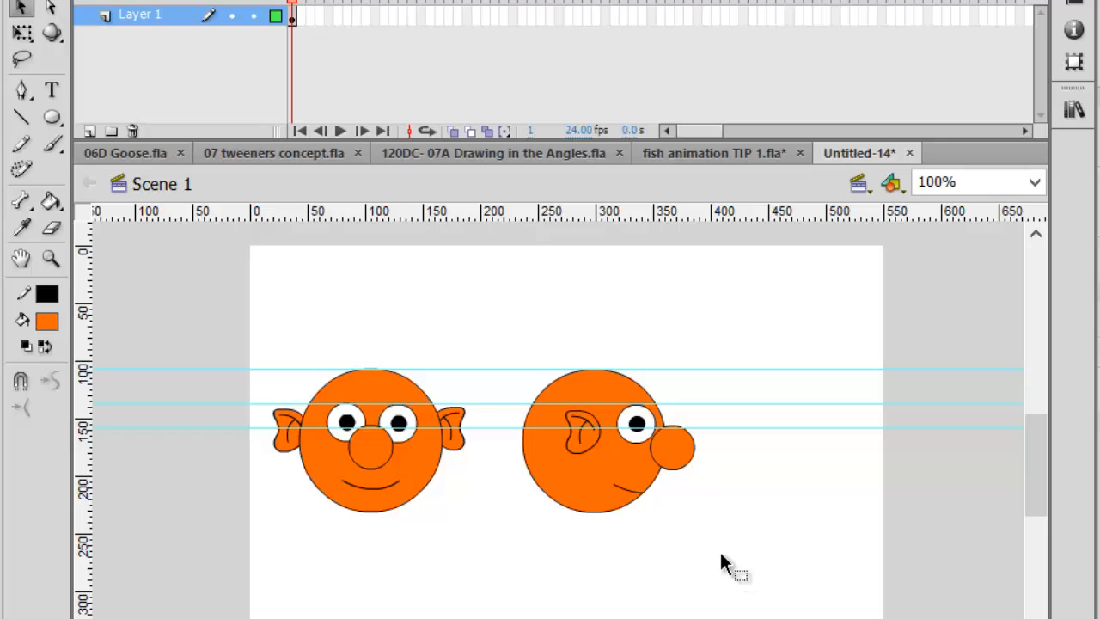
# Inside the side-view nose group, erase the part of the outline that overlaps the face so the nose blends into the head.
pyautogui.click(672, 458)
pyautogui.doubleClick(673, 458)
pyautogui.click(691, 558)
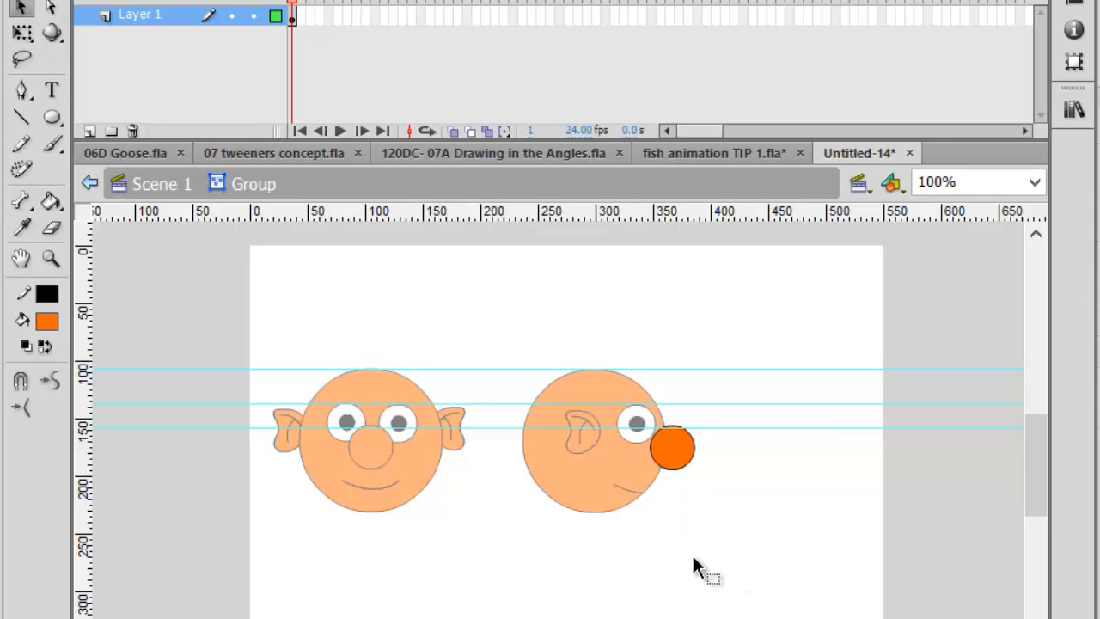
pyautogui.click(52, 228)
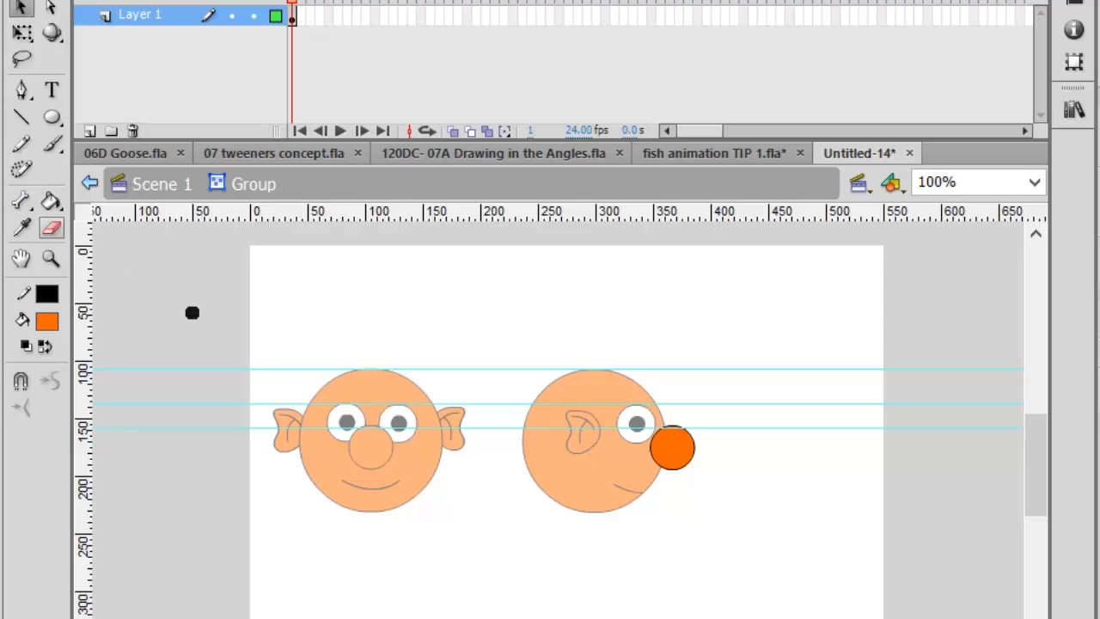
pyautogui.moveTo(657, 463); pyautogui.dragTo(661, 464)
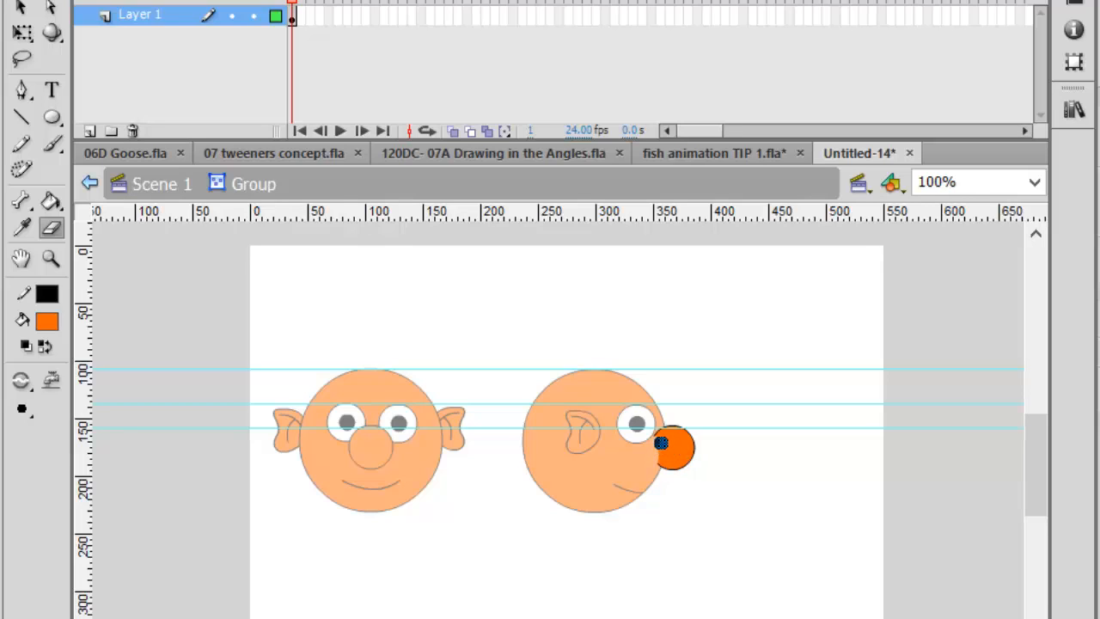
pyautogui.moveTo(661, 442); pyautogui.dragTo(659, 445)
pyautogui.click(185, 183)
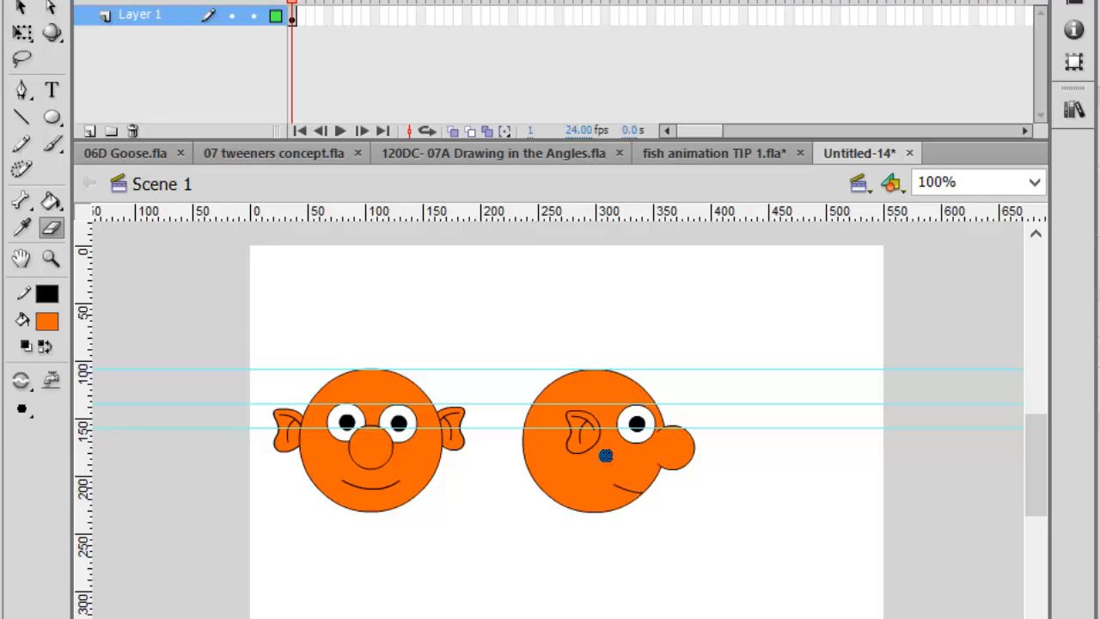
# Inside the side-view ear group, erase the outer edge facing the eye so the ear blends into the head.
pyautogui.click(20, 7)
pyautogui.doubleClick(588, 440)
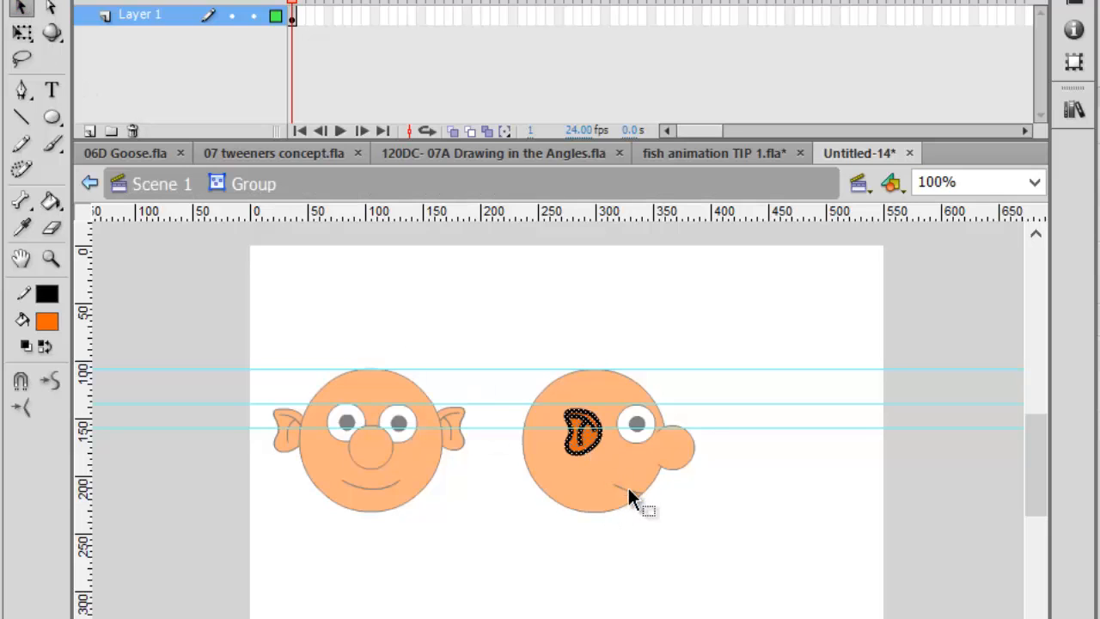
pyautogui.click(654, 551)
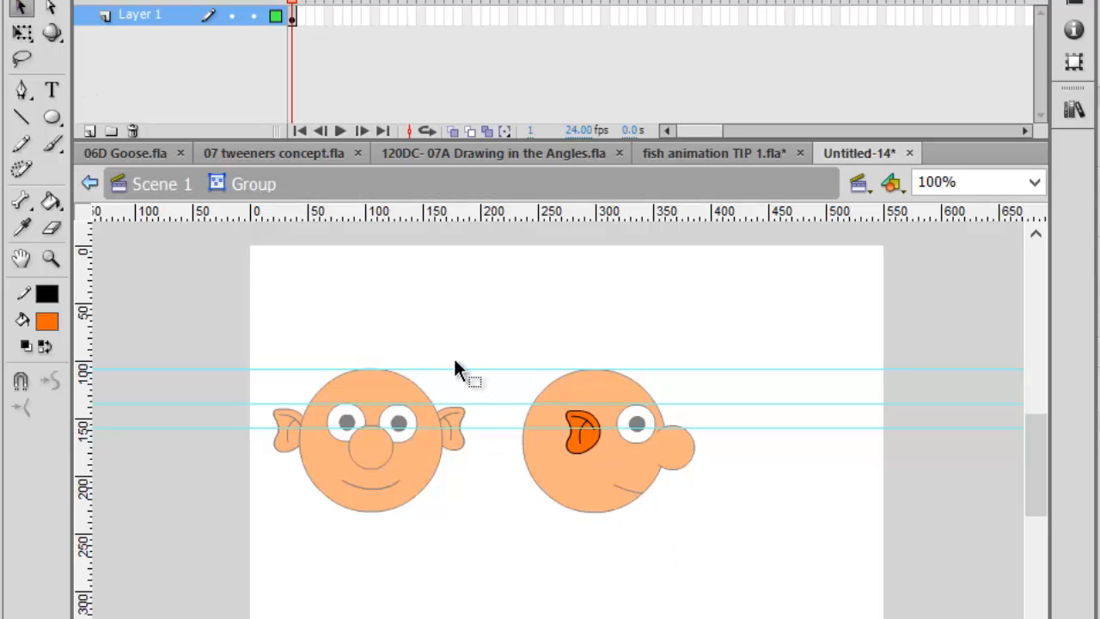
pyautogui.click(54, 228)
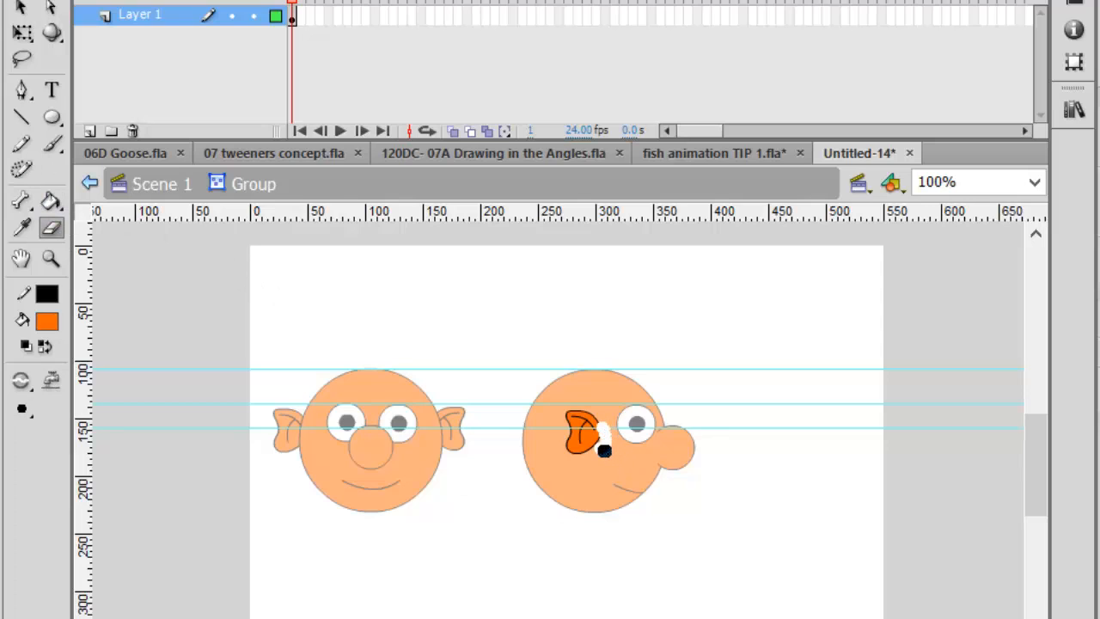
pyautogui.moveTo(600, 447); pyautogui.dragTo(602, 445)
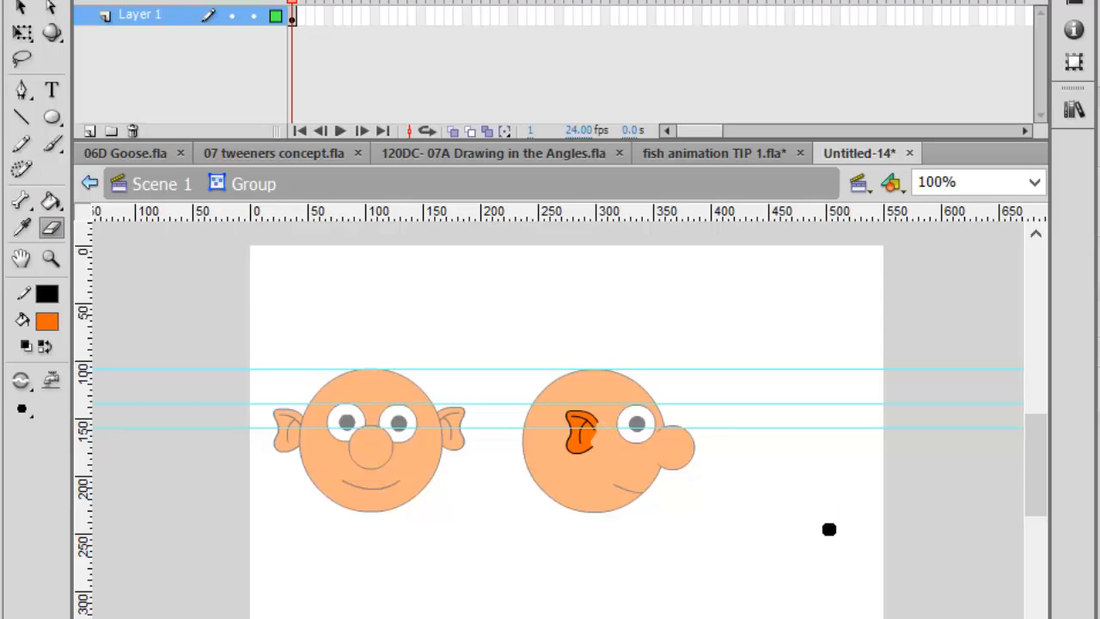
pyautogui.click(163, 187)
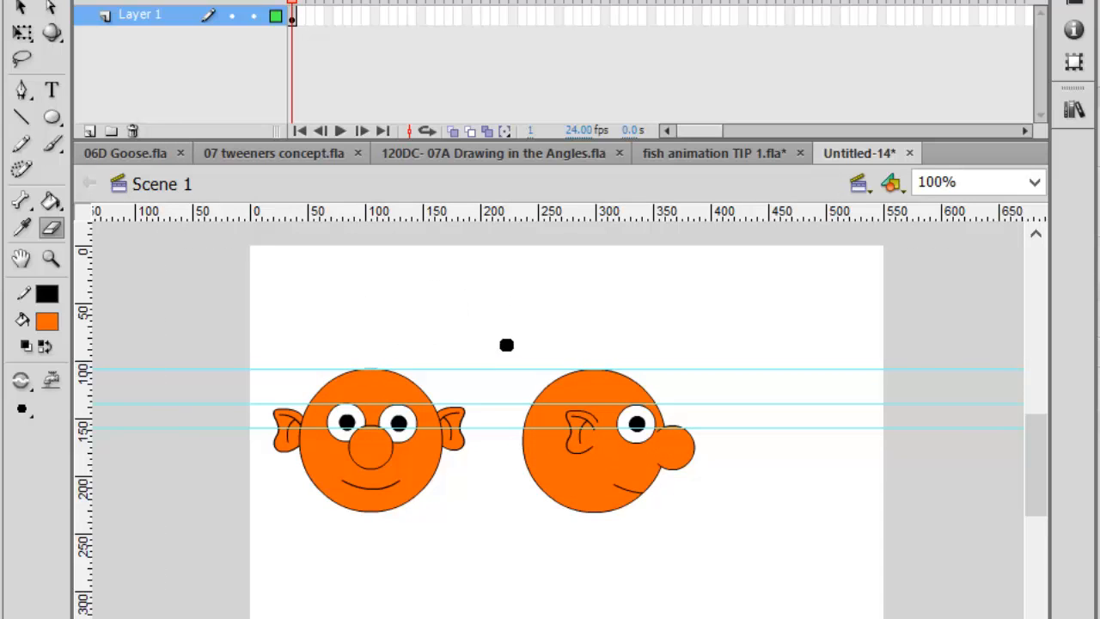
# Select all parts of the side-view head and move them horizontally to the stage's right edge.
pyautogui.click(21, 8)
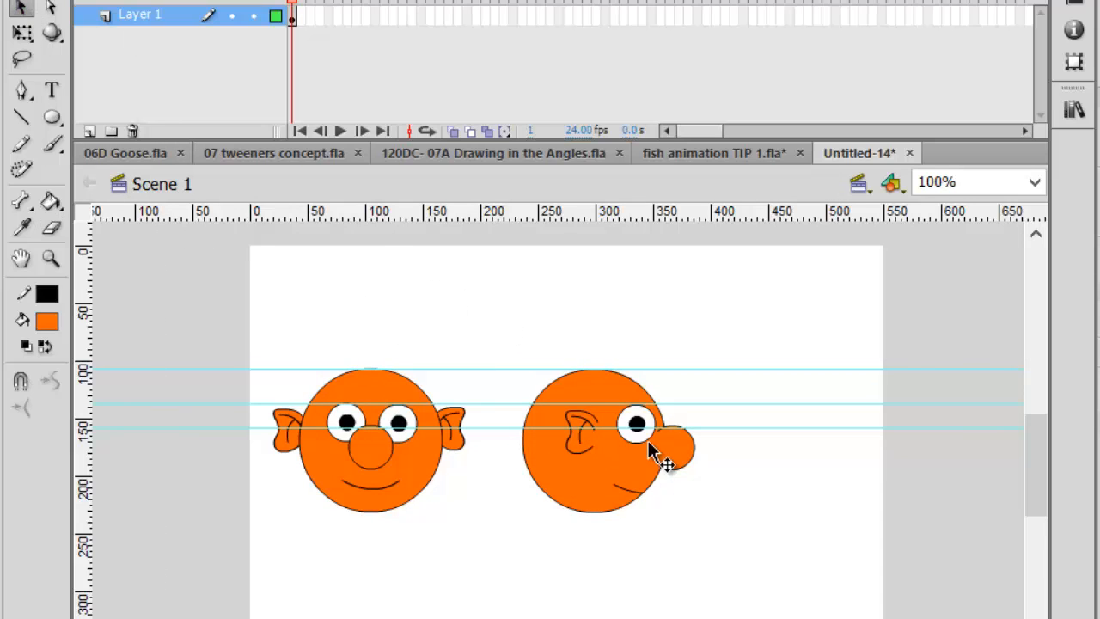
pyautogui.moveTo(484, 322); pyautogui.dragTo(750, 604)
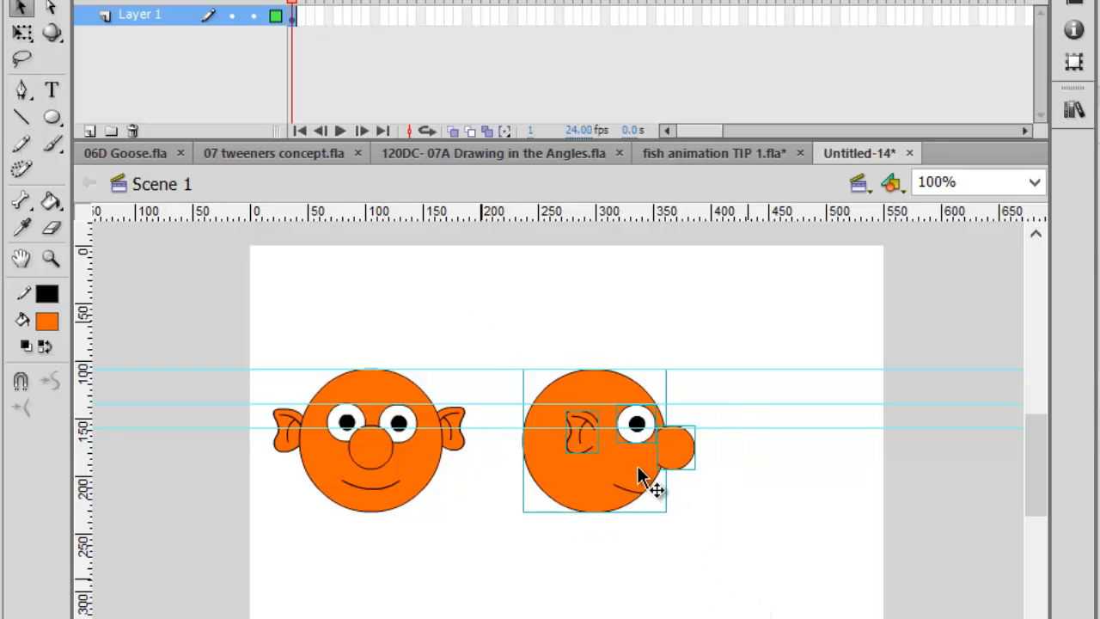
pyautogui.moveTo(655, 485); pyautogui.dragTo(832, 507)
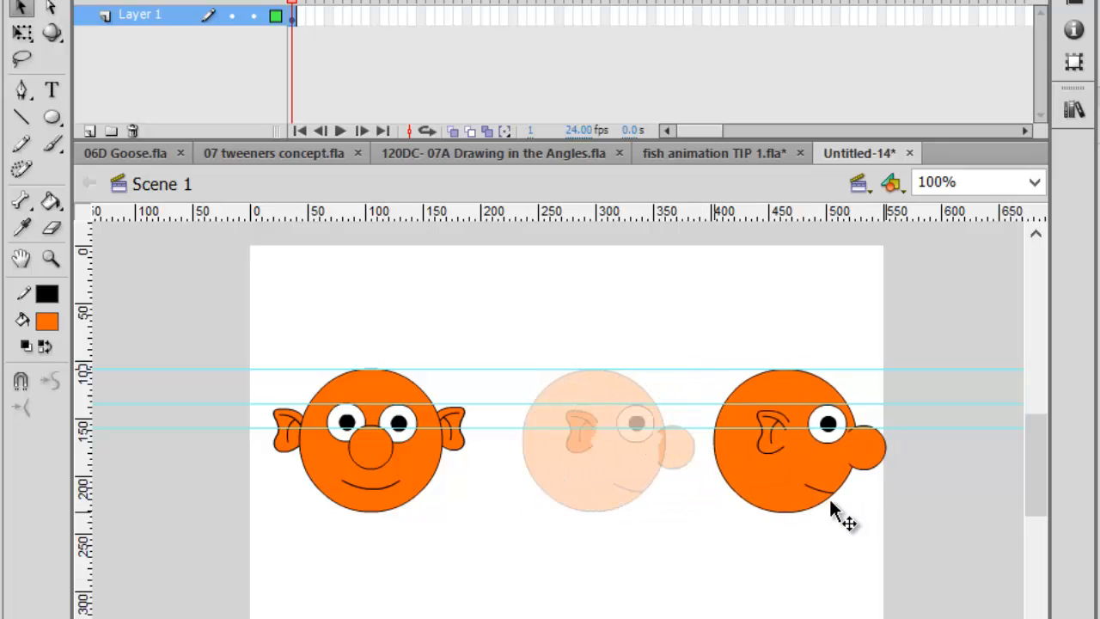
pyautogui.moveTo(832, 507); pyautogui.dragTo(831, 507)
# Select all parts of the front-view head and shift them slightly left, toward the stage's left edge.
pyautogui.moveTo(215, 324); pyautogui.dragTo(523, 547)
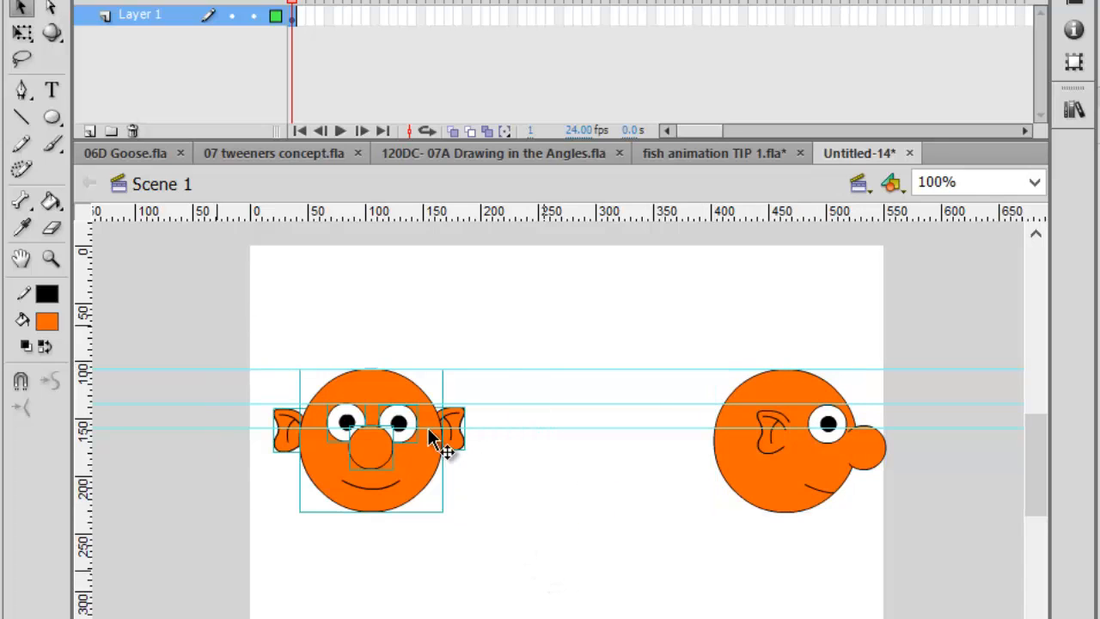
pyautogui.moveTo(393, 393); pyautogui.dragTo(376, 393)
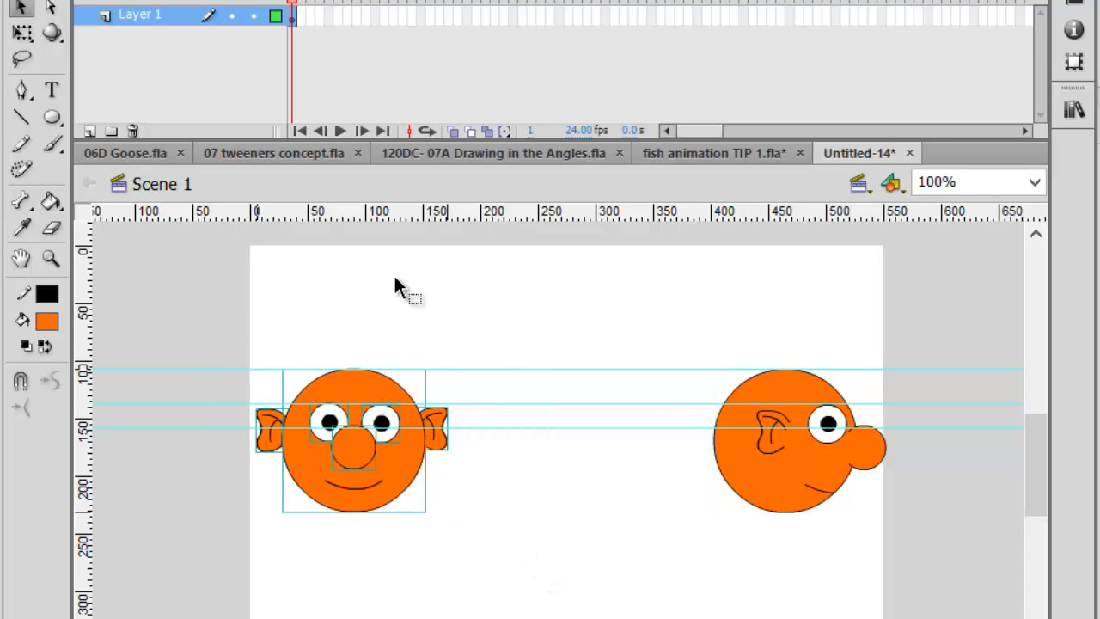
pyautogui.click(408, 329)
pyautogui.click(364, 393)
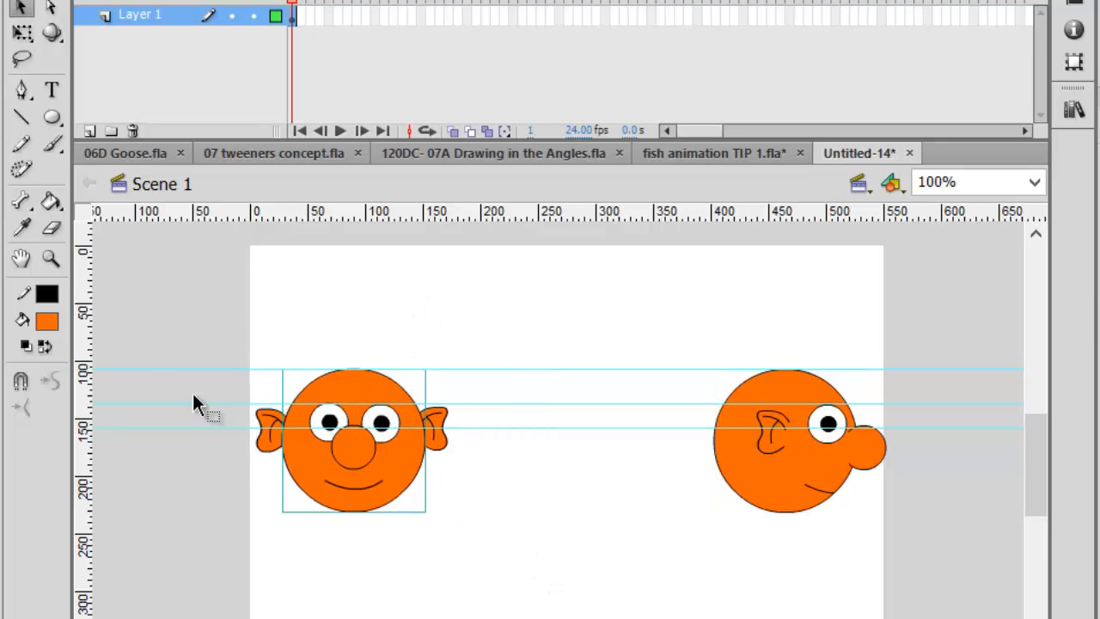
# Copy the whole front-view head and paste it between the two heads, aligned with the guides.
pyautogui.moveTo(170, 319); pyautogui.dragTo(524, 612)
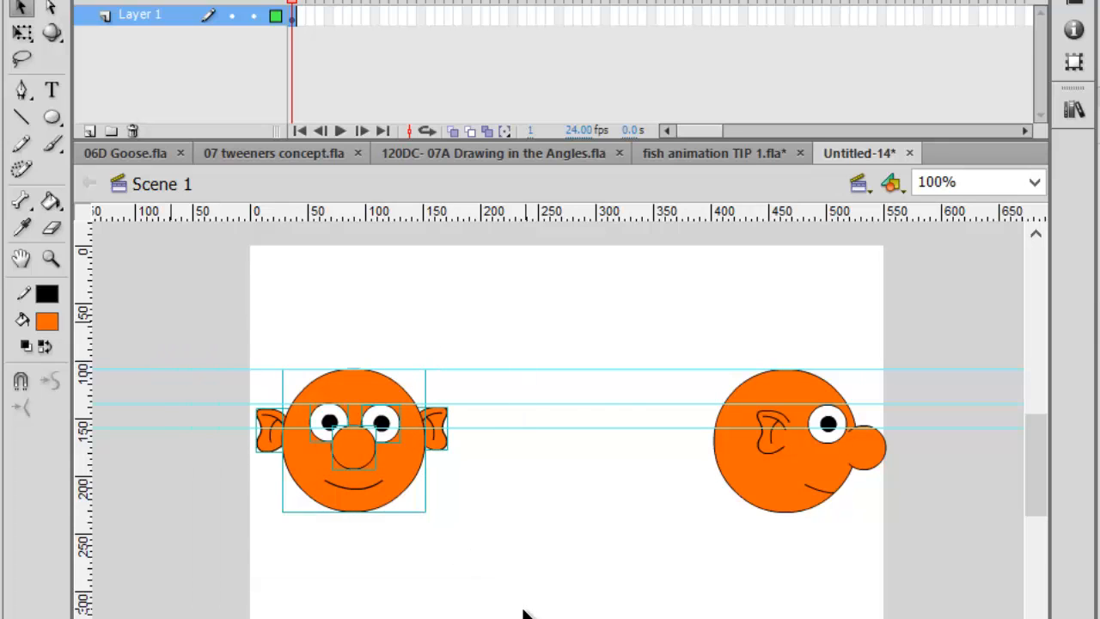
pyautogui.hotkey('ctrl', 'c')
pyautogui.hotkey('ctrl', 'v')
pyautogui.moveTo(562, 435); pyautogui.dragTo(576, 391)
pyautogui.click(668, 556)
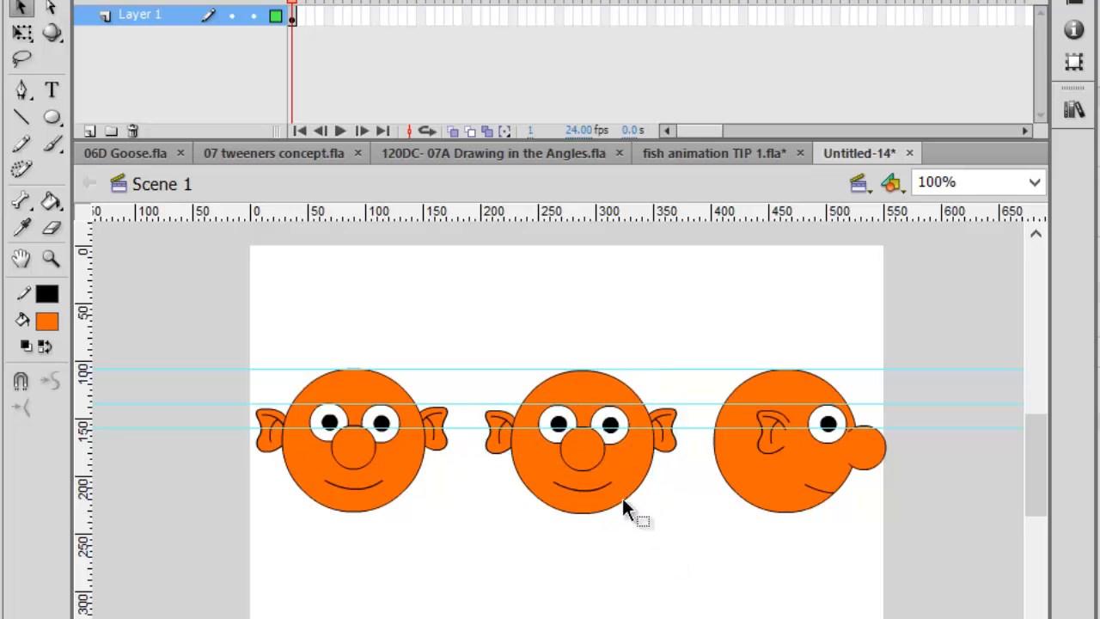
# Nudge the middle head's nose horizontally to the right, about halfway between its front-view and side-view positions.
pyautogui.click(590, 457)
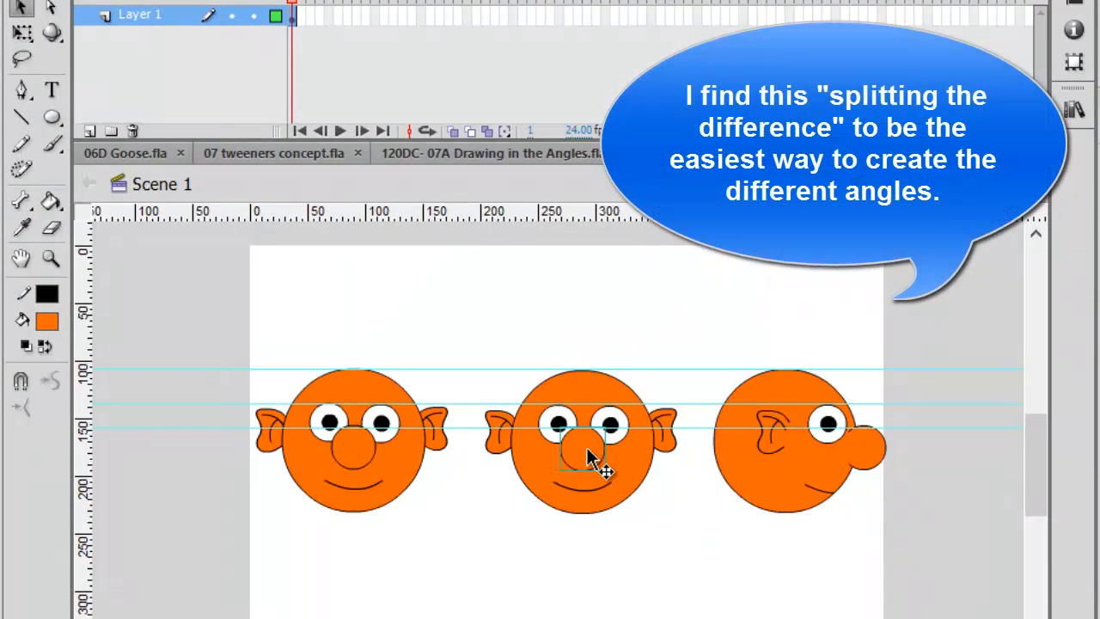
pyautogui.press('Right')
pyautogui.press('Right')
pyautogui.press('Right')
pyautogui.press('Right')
pyautogui.press('Right')
pyautogui.press('Right')
pyautogui.press('Right')
pyautogui.press('Right')
pyautogui.press('Right')
pyautogui.press('Right')
pyautogui.press('Right')
pyautogui.press('Right')
pyautogui.press('Right')
pyautogui.press('Right')
pyautogui.press('Right')
pyautogui.press('Right')
pyautogui.press('Right')
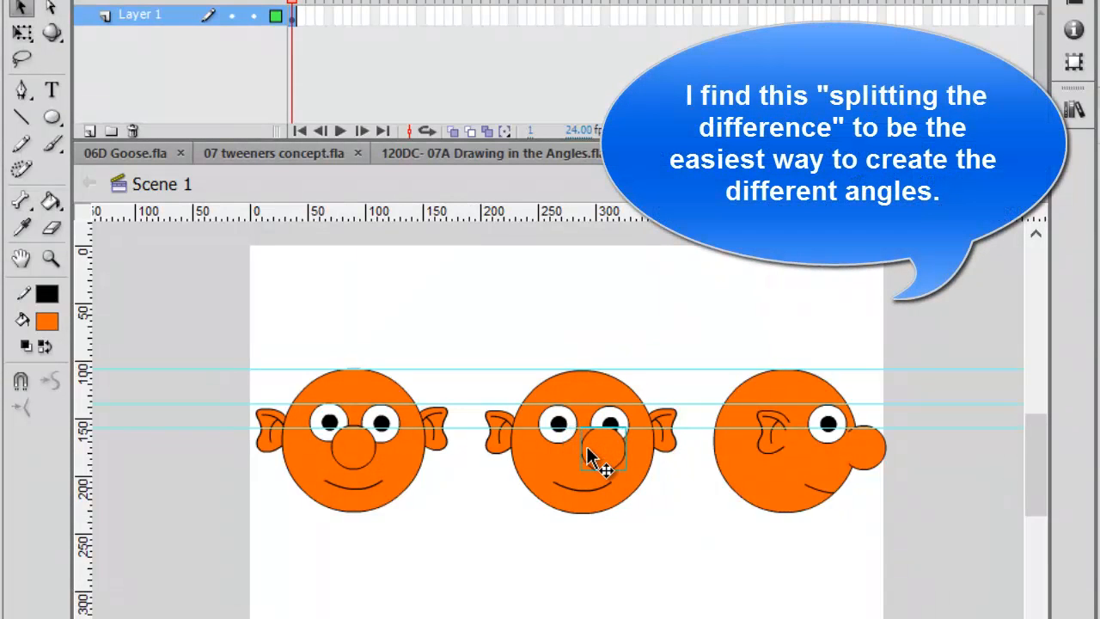
pyautogui.press('Right')
pyautogui.press('Right')
pyautogui.press('Right')
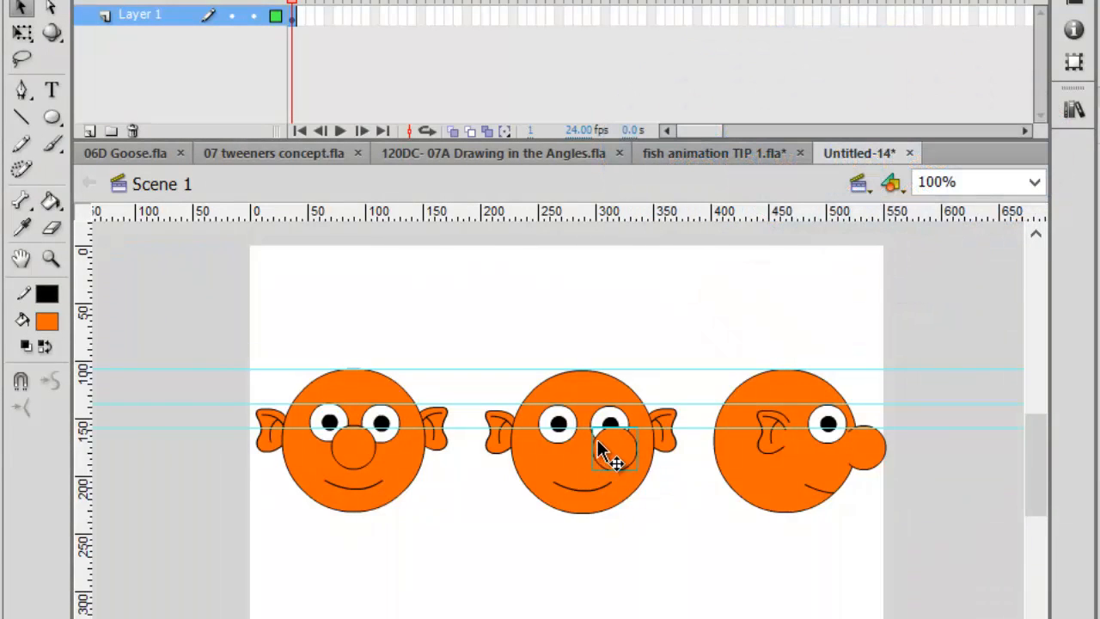
# Nudge the middle head's right-hand ear left until most of it is hidden behind the head.
pyautogui.click(669, 427)
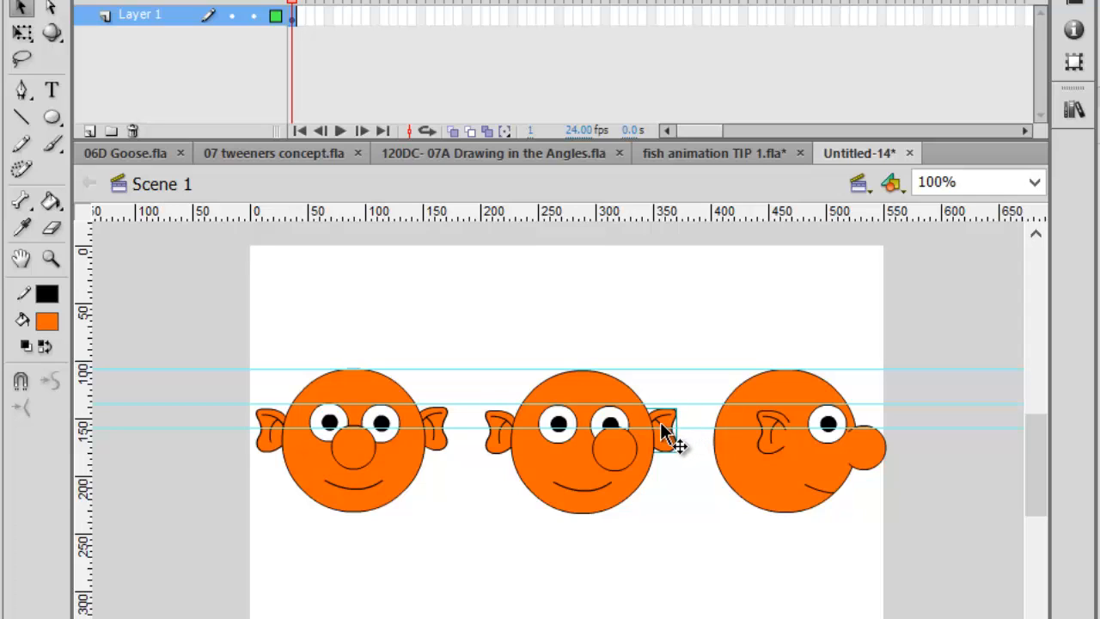
pyautogui.press('Left')
pyautogui.press('Left')
pyautogui.press('Left')
pyautogui.press('Left')
pyautogui.press('Left')
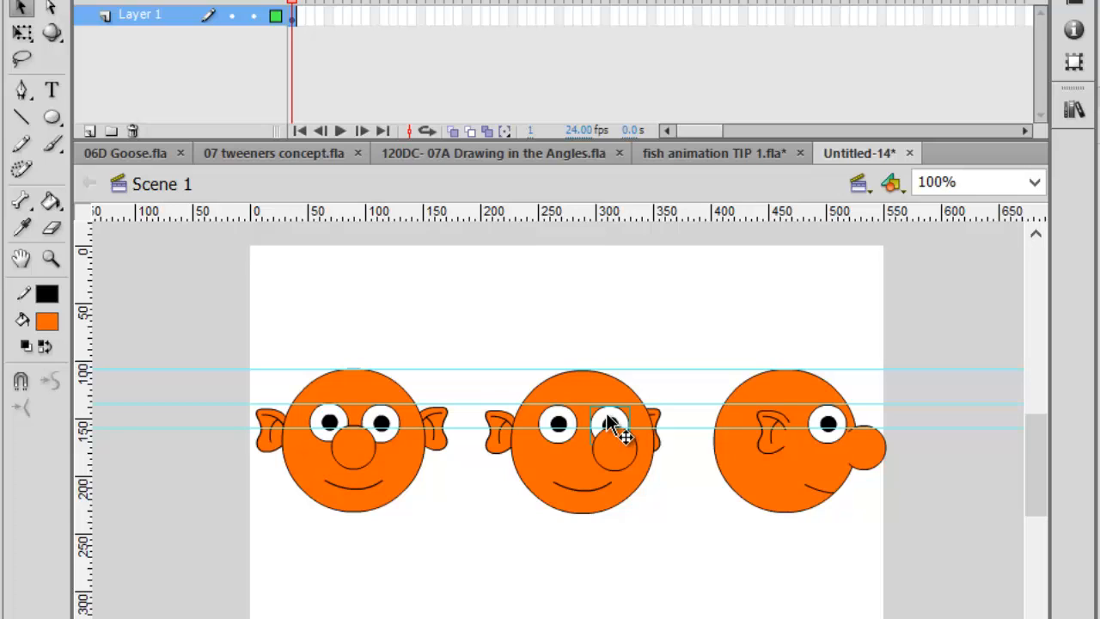
# Nudge the middle head's right-hand eye horizontally to the right, close to the head's edge.
pyautogui.press('Right')
pyautogui.press('Right')
pyautogui.press('Right')
pyautogui.press('Right')
pyautogui.press('Right')
pyautogui.press('Right')
pyautogui.press('Right')
pyautogui.press('Right')
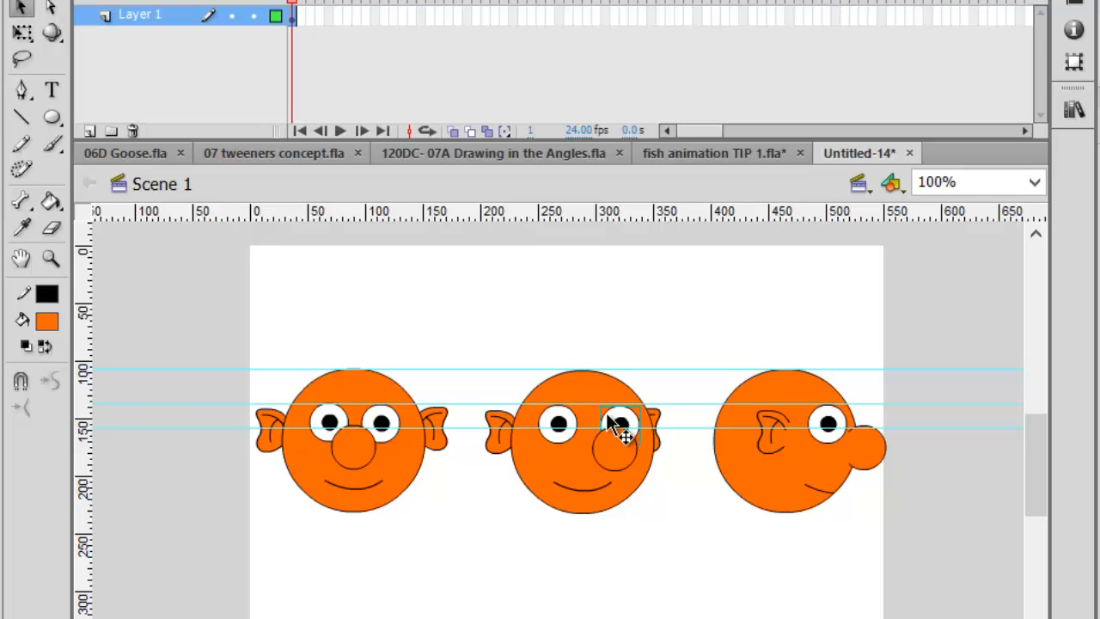
pyautogui.press('Right')
pyautogui.press('Right')
pyautogui.press('Right')
pyautogui.press('Right')
pyautogui.press('Right')
pyautogui.press('Right')
pyautogui.press('Right')
pyautogui.press('Right')
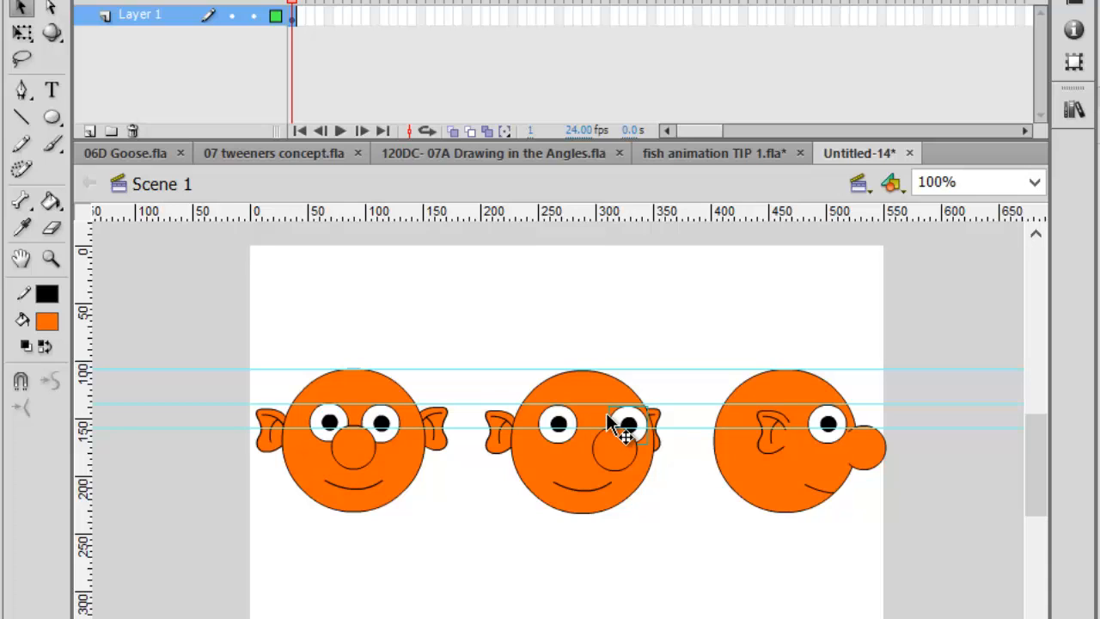
# Nudge the middle head's left-hand eye horizontally to the right until it sits close beside the nose.
pyautogui.click(557, 423)
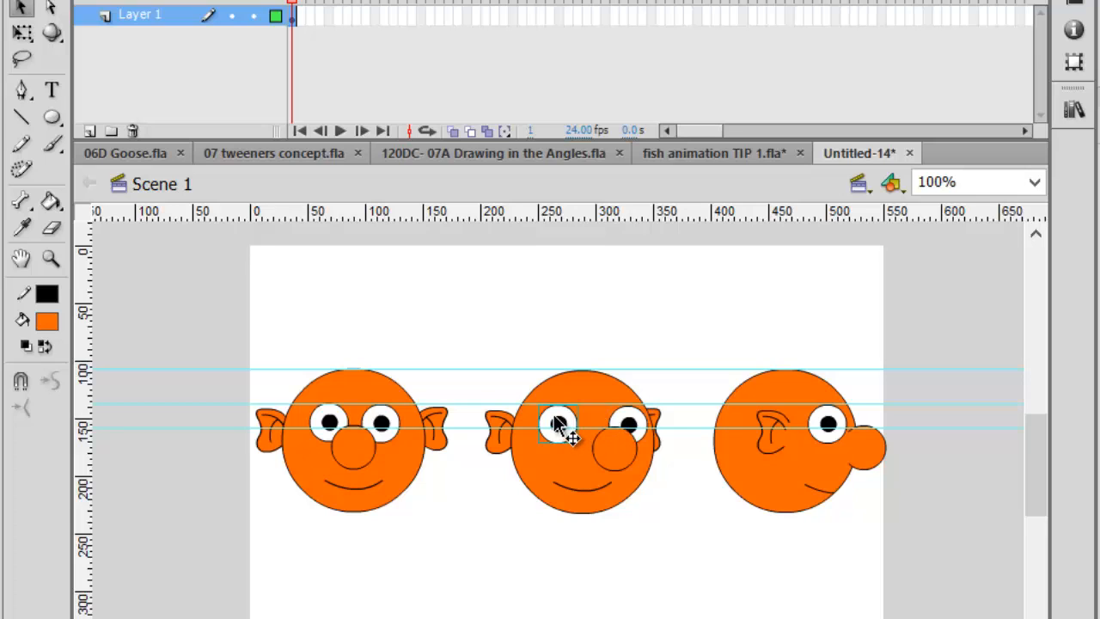
pyautogui.press('Right')
pyautogui.press('Right')
pyautogui.press('Right')
pyautogui.press('Right')
pyautogui.press('Right')
pyautogui.press('Right')
pyautogui.press('Right')
pyautogui.press('Right')
pyautogui.press('Right')
pyautogui.press('Right')
pyautogui.press('Right')
pyautogui.press('Right')
pyautogui.press('Right')
pyautogui.press('Right')
pyautogui.press('Right')
pyautogui.press('Right')
pyautogui.press('Right')
pyautogui.press('Right')
pyautogui.press('Right')
pyautogui.press('Right')
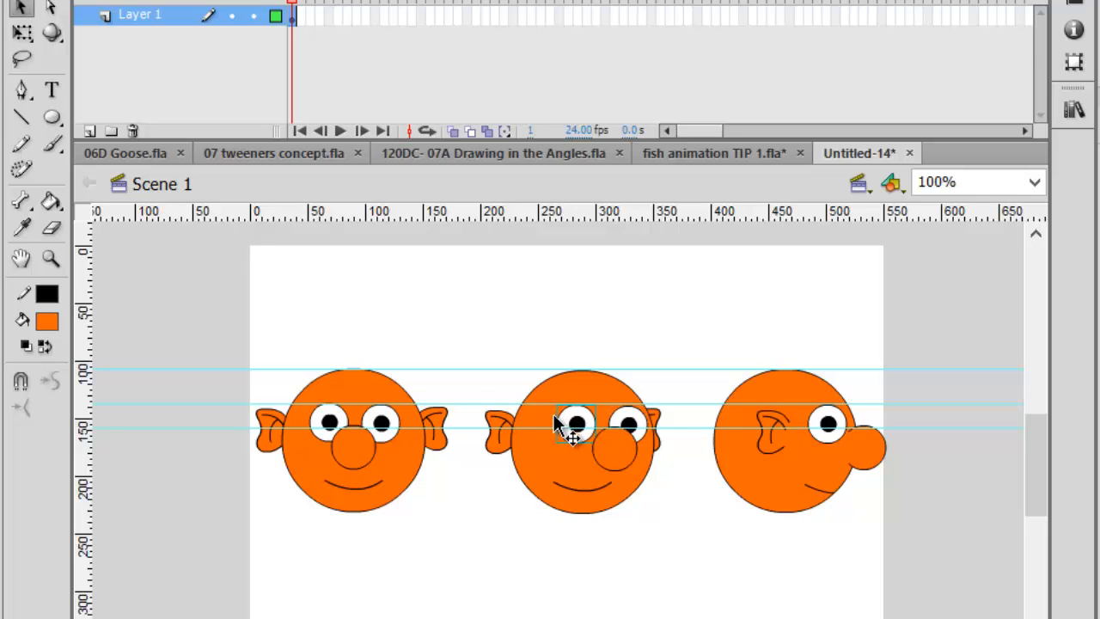
pyautogui.press('Right')
pyautogui.press('Right')
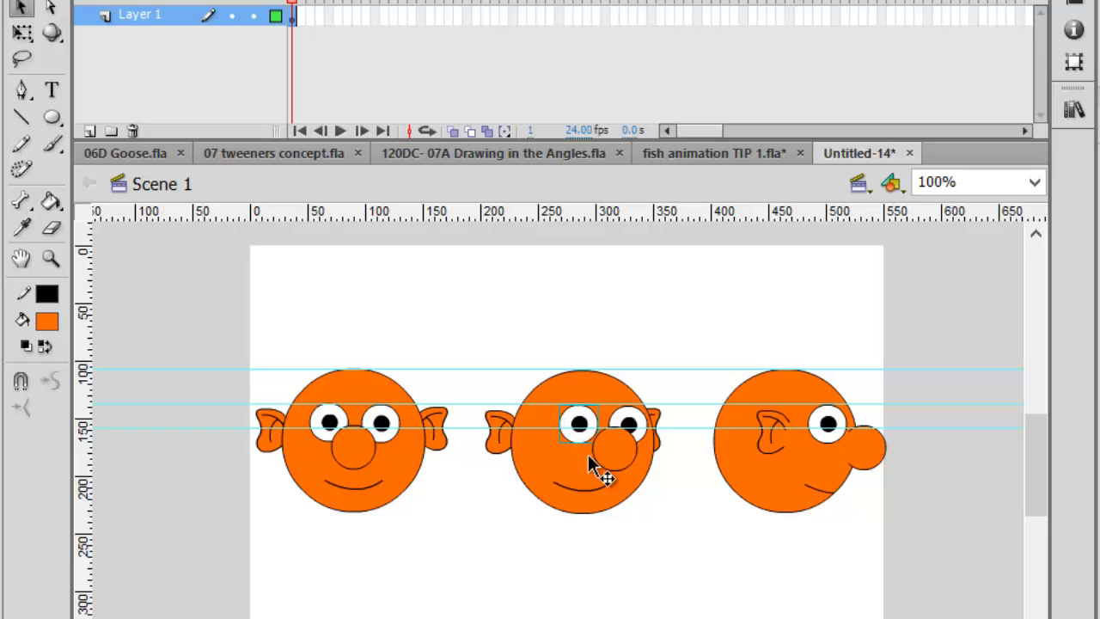
# Inside the middle head's group, nudge the mouth line right until its end reaches the head's edge, and return to the main scene.
pyautogui.click(599, 497)
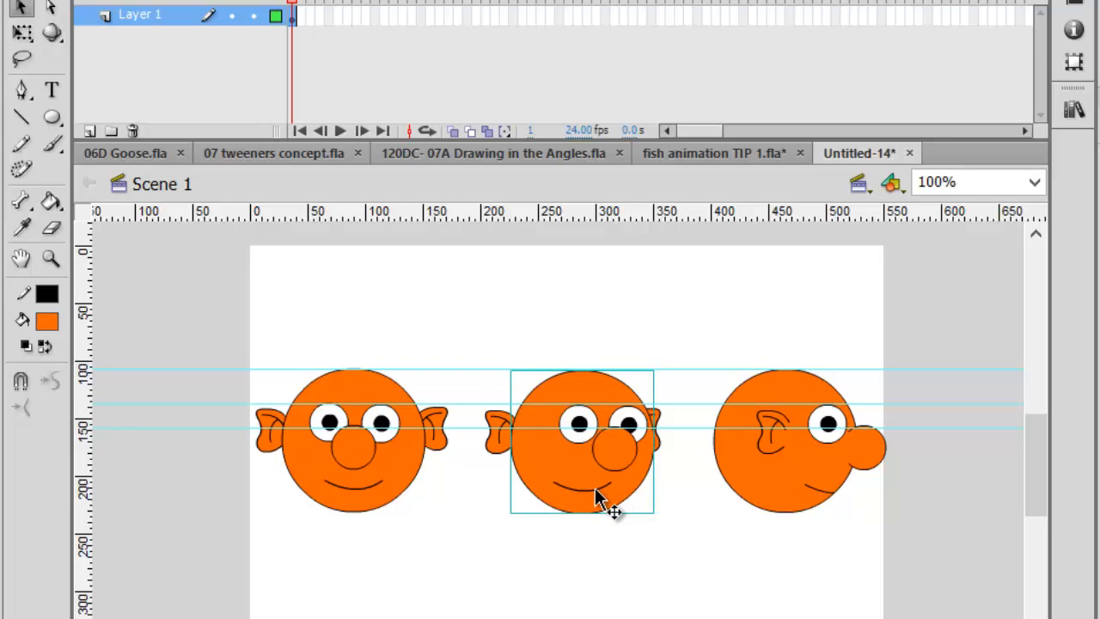
pyautogui.doubleClick(598, 494)
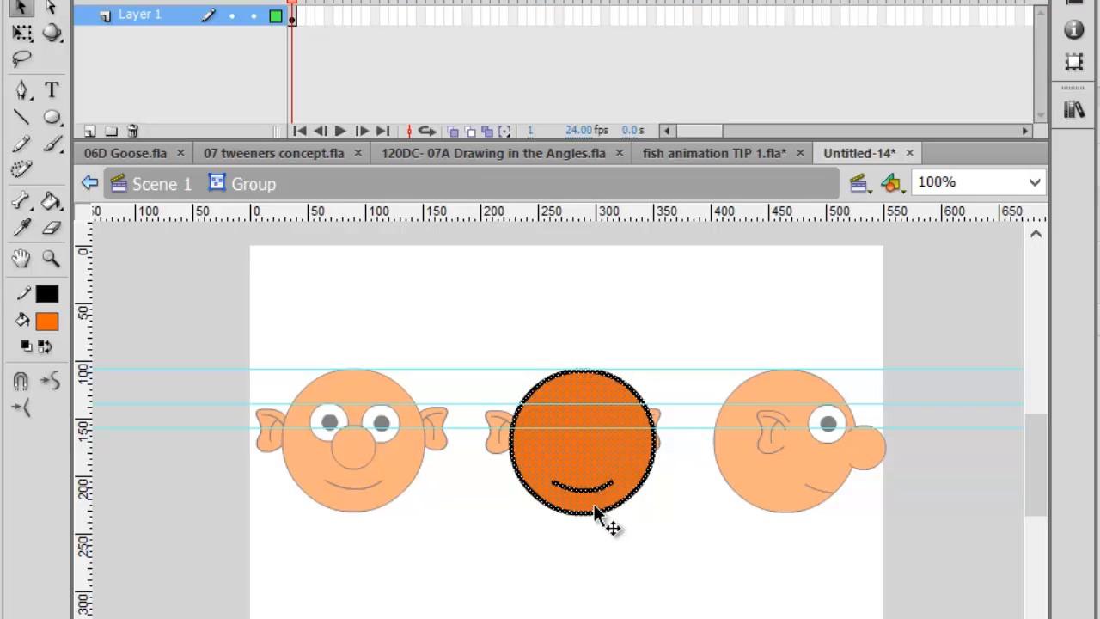
pyautogui.click(587, 523)
pyautogui.click(588, 490)
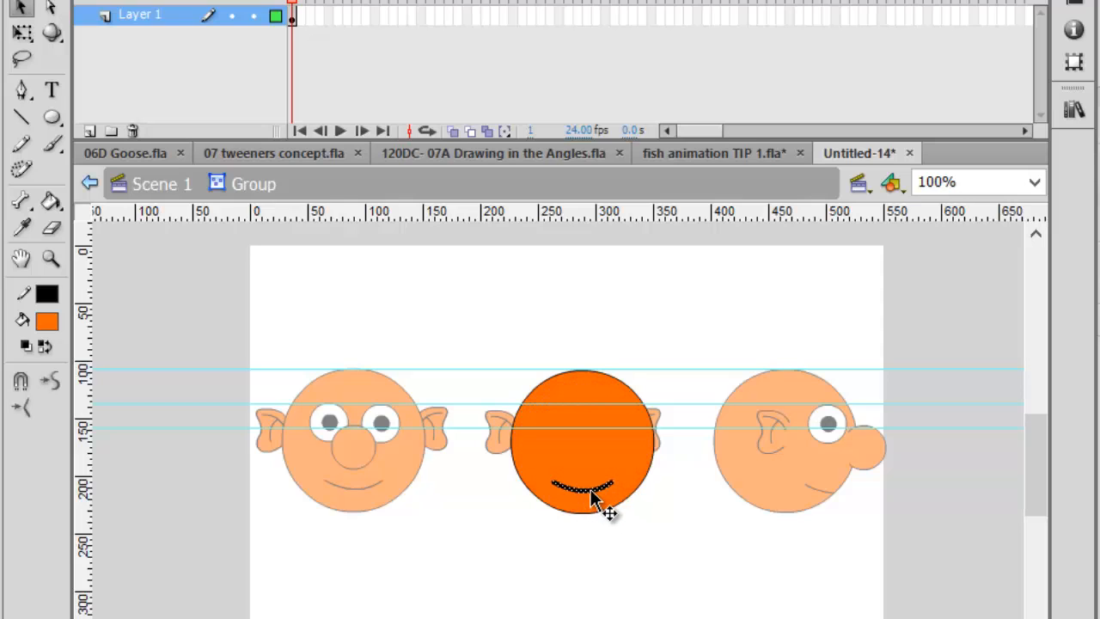
pyautogui.press('Right')
pyautogui.press('Right')
pyautogui.press('Right')
pyautogui.press('Right')
pyautogui.press('Right')
pyautogui.press('Right')
pyautogui.press('Right')
pyautogui.press('Right')
pyautogui.press('Right')
pyautogui.press('Right')
pyautogui.press('Right')
pyautogui.press('Right')
pyautogui.press('Right')
pyautogui.press('Right')
pyautogui.press('Right')
pyautogui.press('Right')
pyautogui.press('Right')
pyautogui.press('Right')
pyautogui.press('Right')
pyautogui.press('Right')
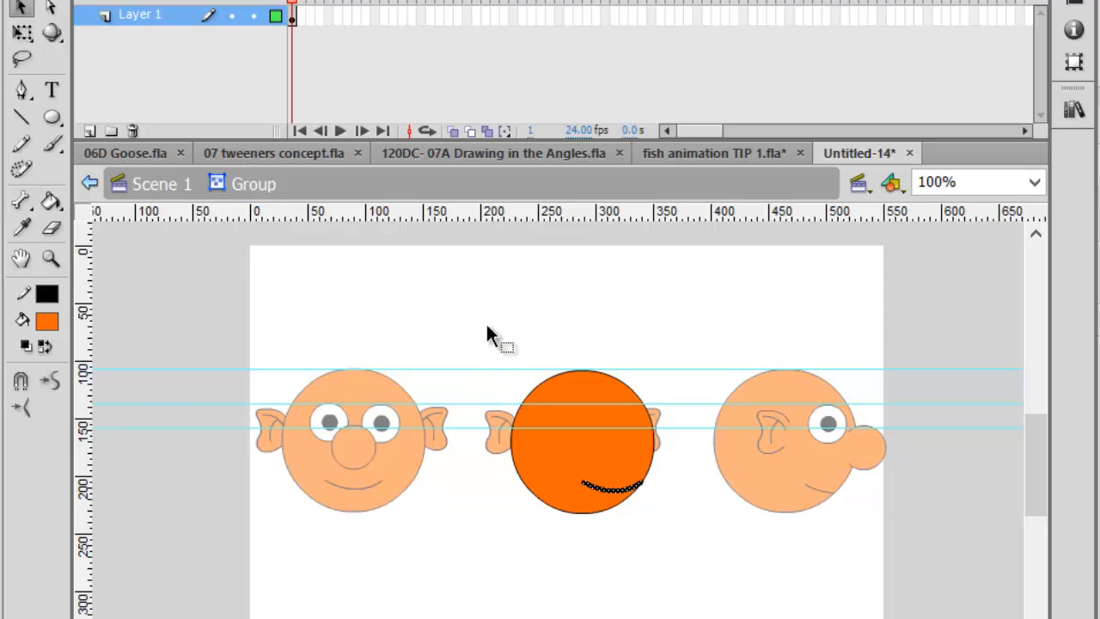
pyautogui.click(155, 185)
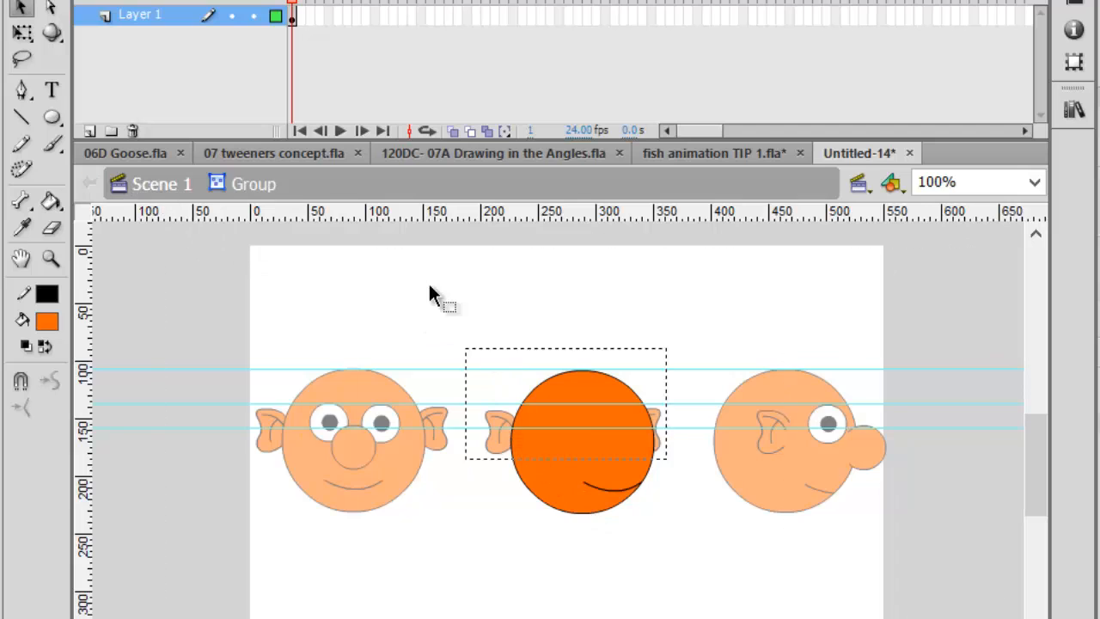
# Bring the middle head's left-hand ear to the front of the stacking order.
pyautogui.click(500, 436)
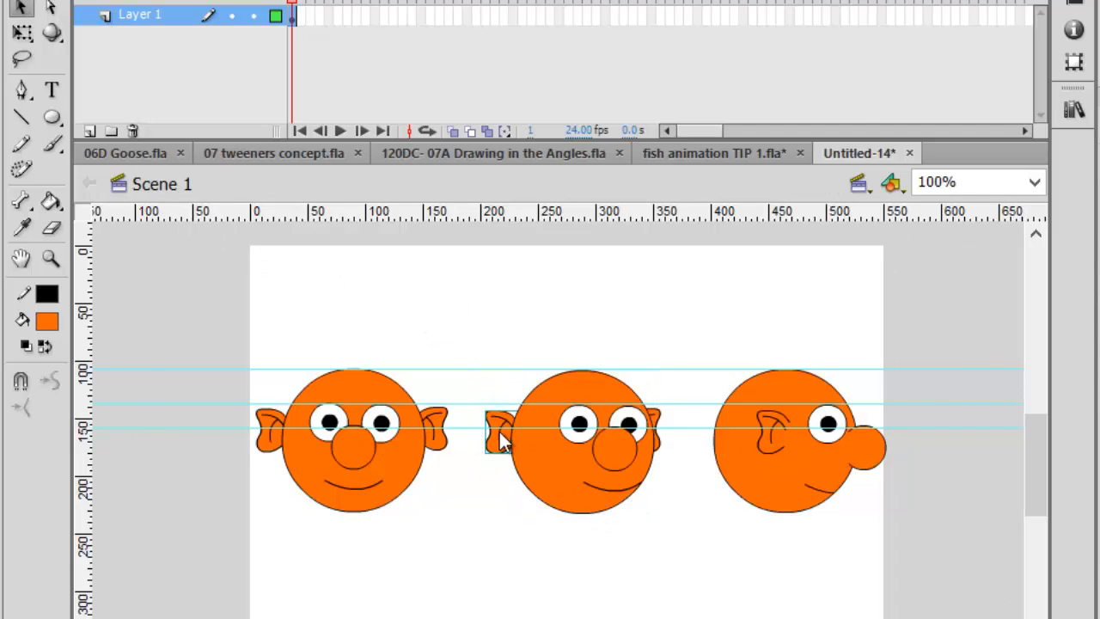
pyautogui.rightClick(503, 441)
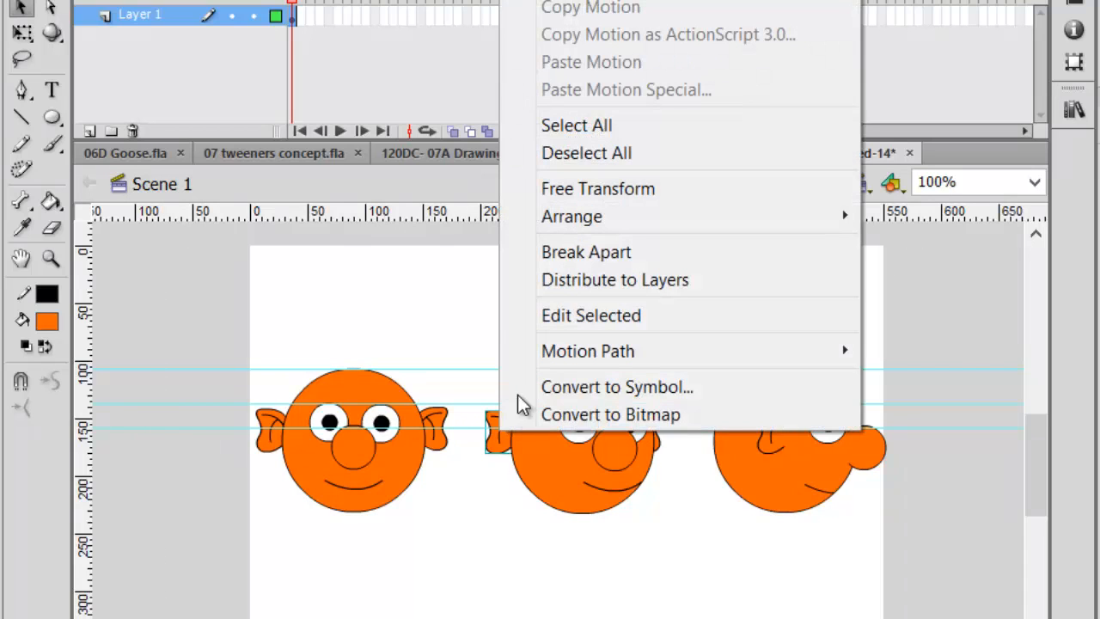
pyautogui.moveTo(777, 215)
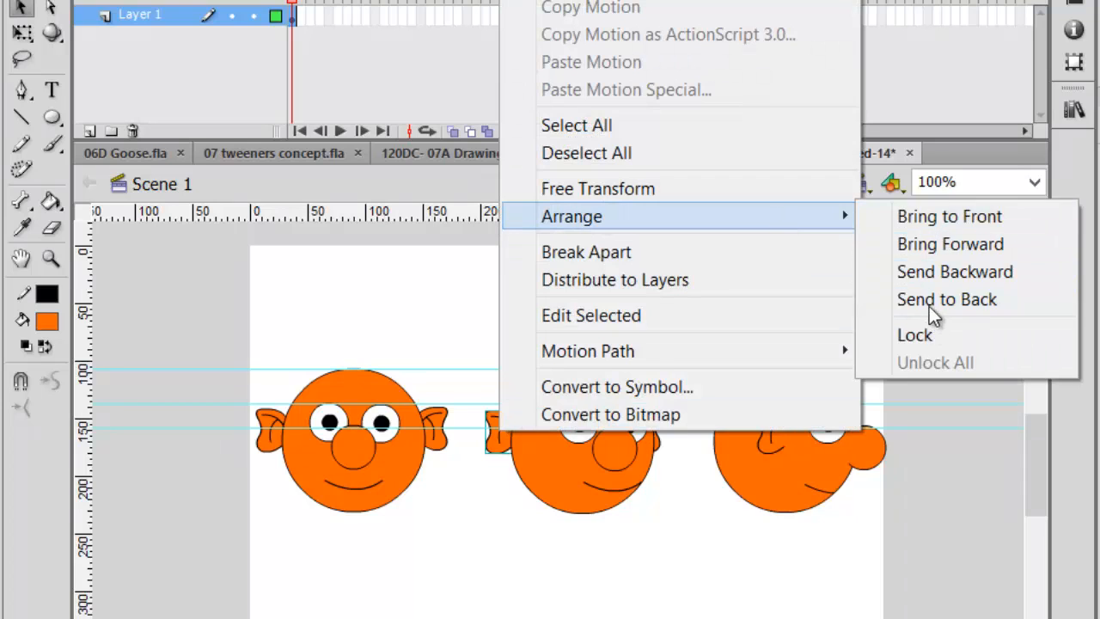
pyautogui.click(924, 216)
# Nudge the middle head's left-hand ear horizontally right until it lies just inside the head's left edge.
pyautogui.press('Right')
pyautogui.press('Right')
pyautogui.press('Right')
pyautogui.press('Right')
pyautogui.press('Right')
pyautogui.press('Right')
pyautogui.press('Right')
pyautogui.press('Right')
pyautogui.press('Right')
pyautogui.press('Right')
pyautogui.press('Right')
pyautogui.press('Right')
pyautogui.press('Right')
pyautogui.press('Right')
pyautogui.press('Right')
pyautogui.press('Right')
pyautogui.press('Right')
pyautogui.press('Right')
pyautogui.press('Right')
pyautogui.press('Right')
pyautogui.press('Right')
pyautogui.press('Right')
pyautogui.press('Right')
pyautogui.press('Right')
pyautogui.press('Right')
pyautogui.press('Right')
pyautogui.press('Right')
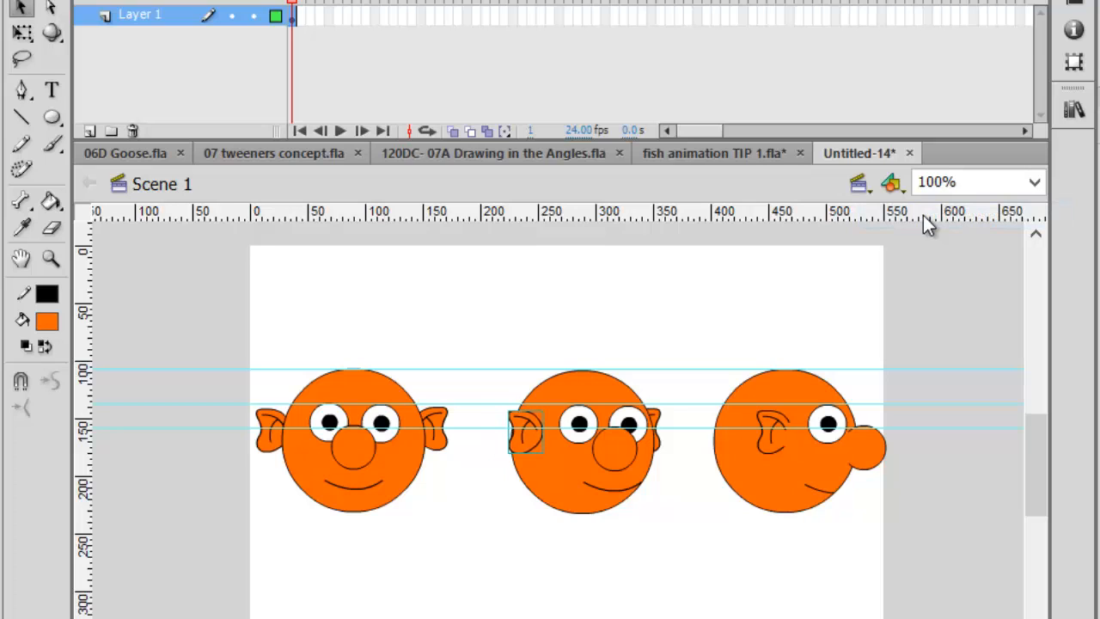
pyautogui.press('Right')
pyautogui.press('Right')
pyautogui.press('Right')
pyautogui.press('Right')
pyautogui.press('Right')
pyautogui.press('Right')
pyautogui.press('Right')
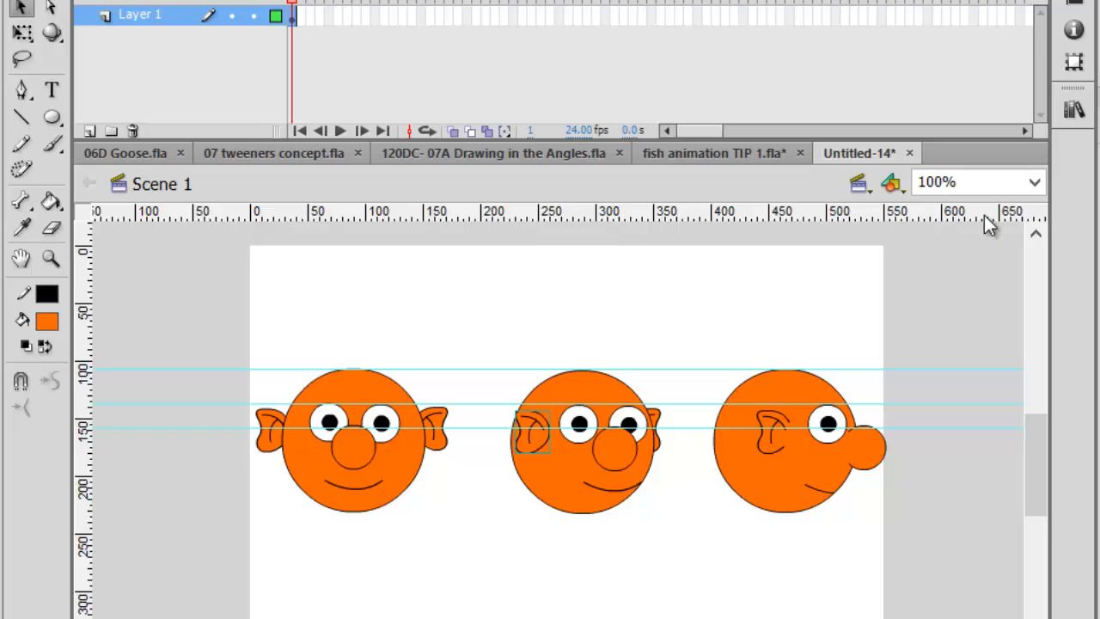
# Nudge the middle head's nose slightly left to fine-tune its position under the eyes.
pyautogui.click(612, 449)
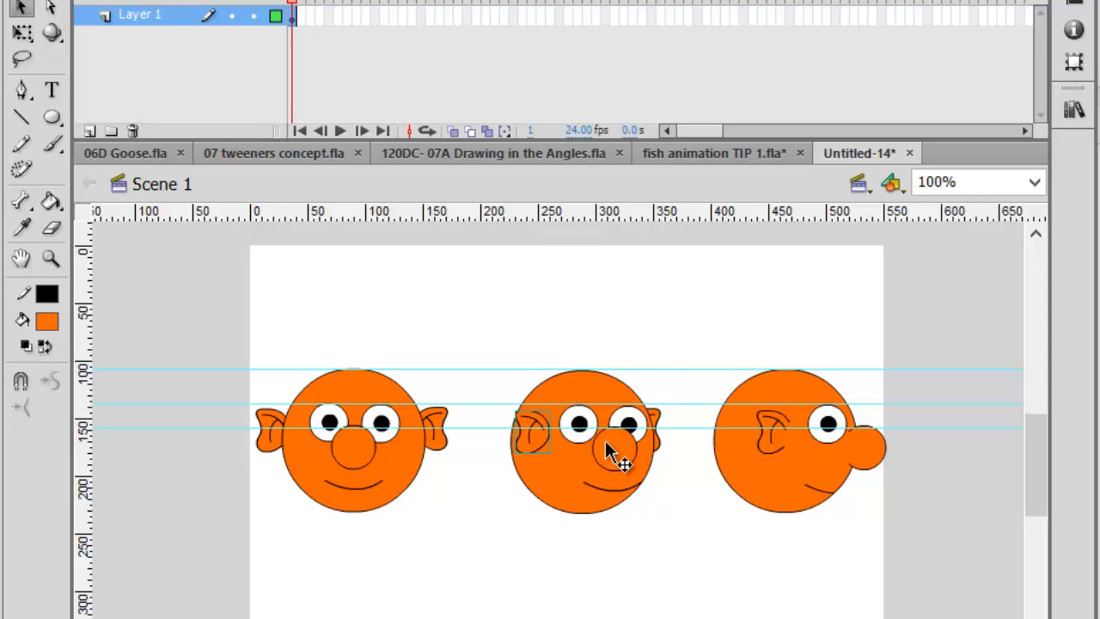
pyautogui.press('Left')
pyautogui.press('Left')
pyautogui.press('Left')
pyautogui.press('Left')
pyautogui.press('Left')
pyautogui.press('Left')
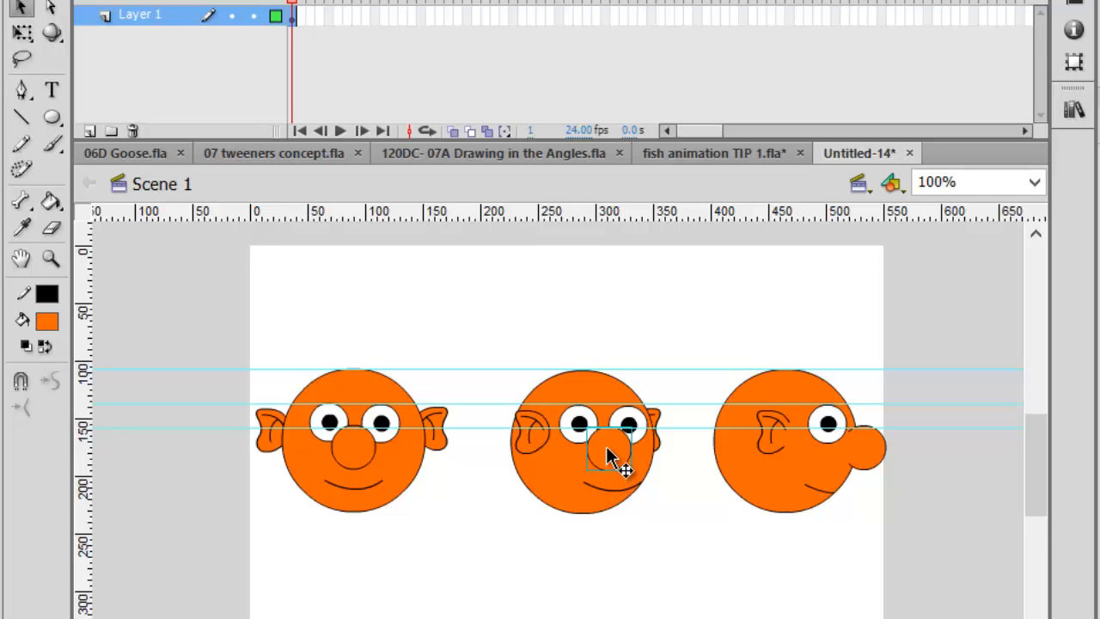
pyautogui.press('Right')
pyautogui.press('Right')
pyautogui.press('Right')
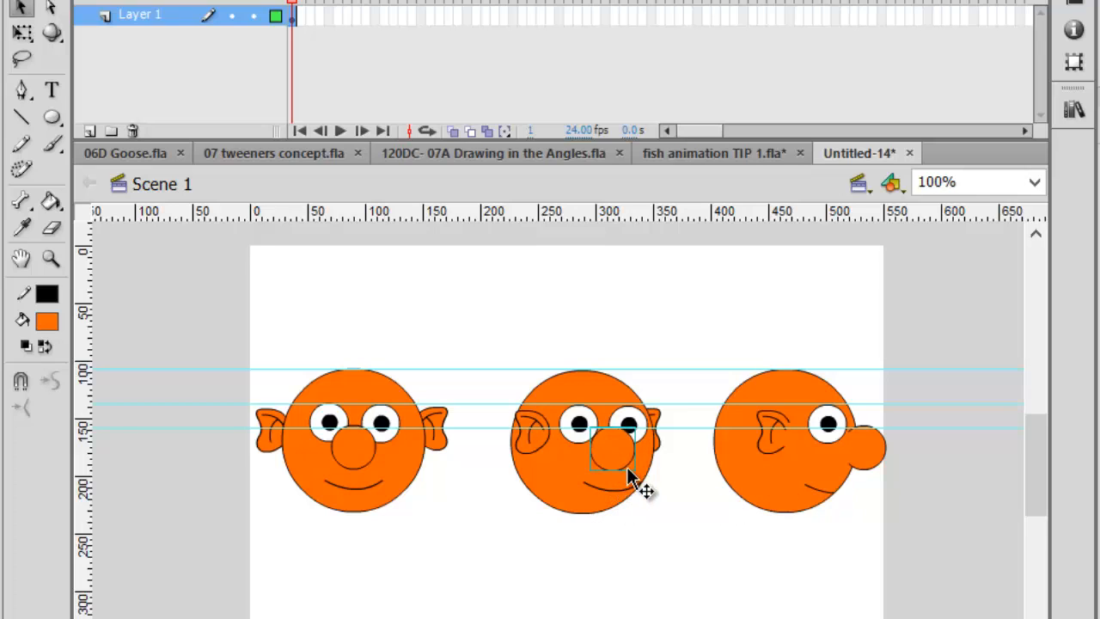
# Nudge the middle head's left-hand eye slightly right, closer to the other eye.
pyautogui.click(577, 428)
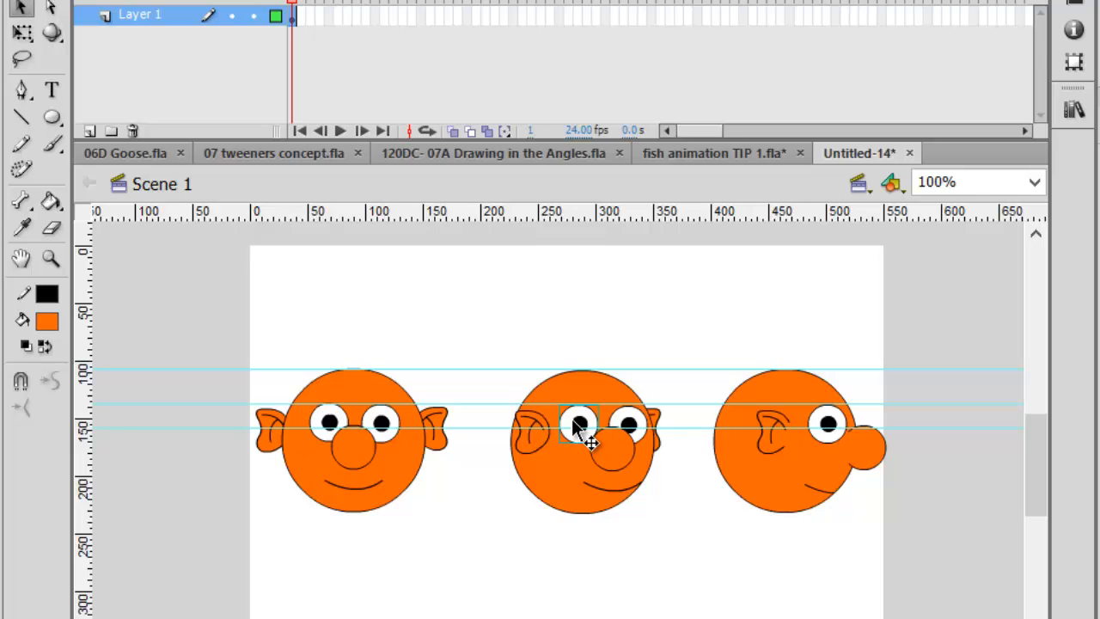
pyautogui.press('Right')
pyautogui.press('Right')
pyautogui.press('Right')
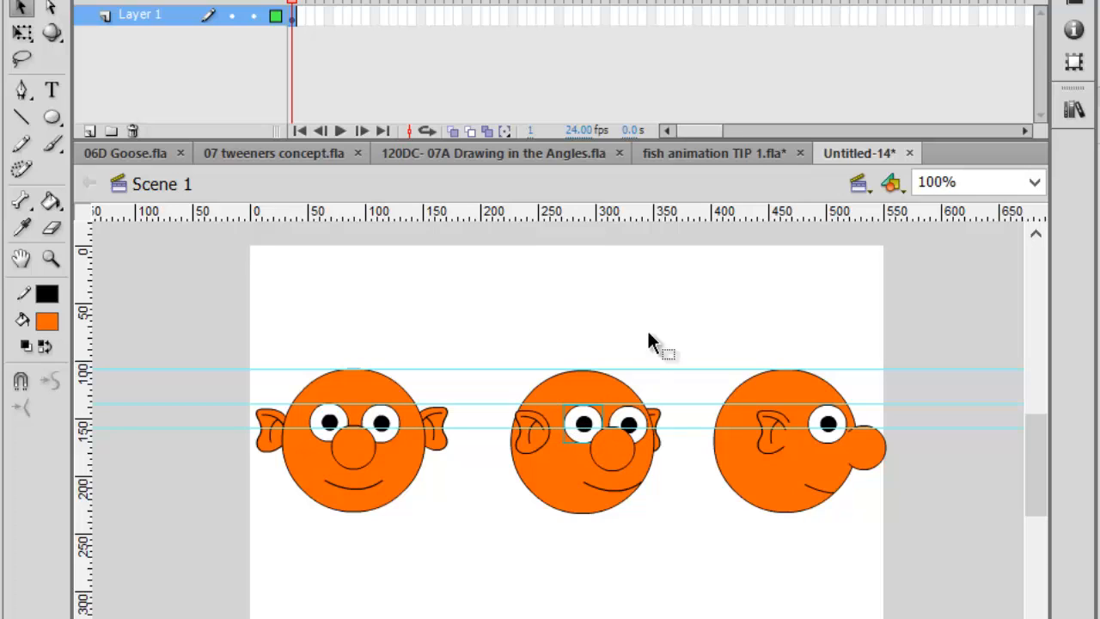
pyautogui.click(618, 494)
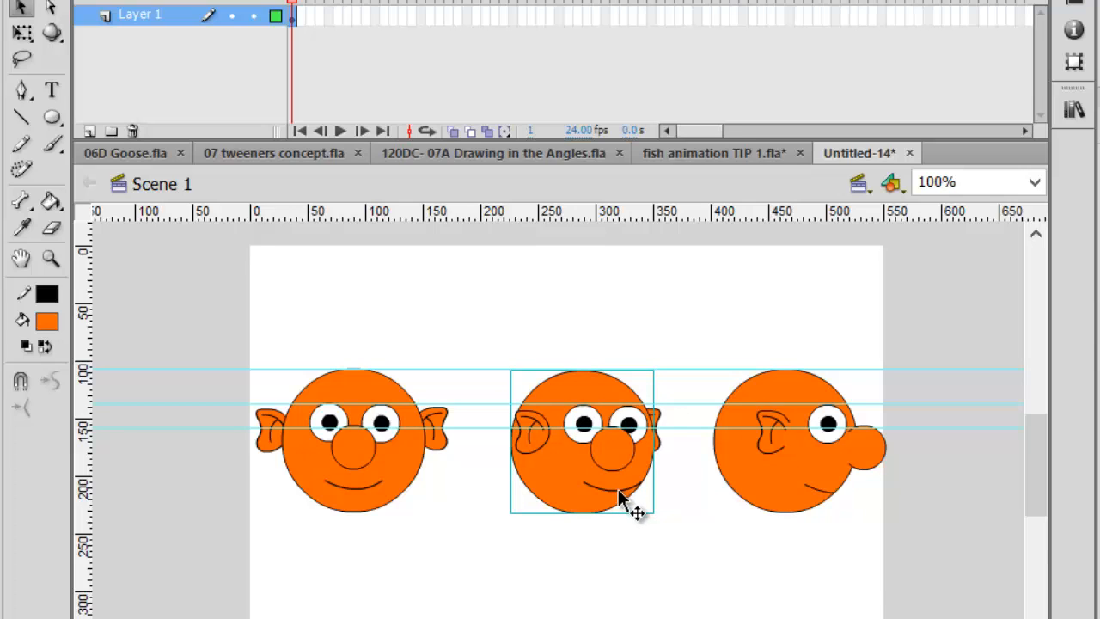
# Nudge the middle head's right-hand eye slightly right, toward the head's edge.
pyautogui.click(638, 423)
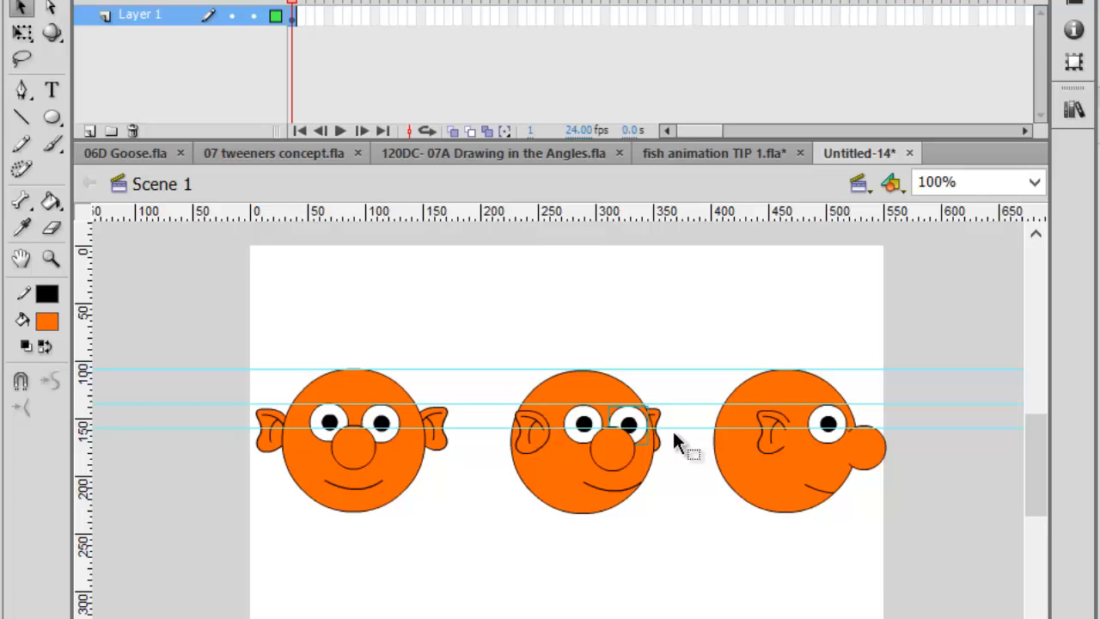
pyautogui.press('Right')
pyautogui.press('Right')
pyautogui.press('Right')
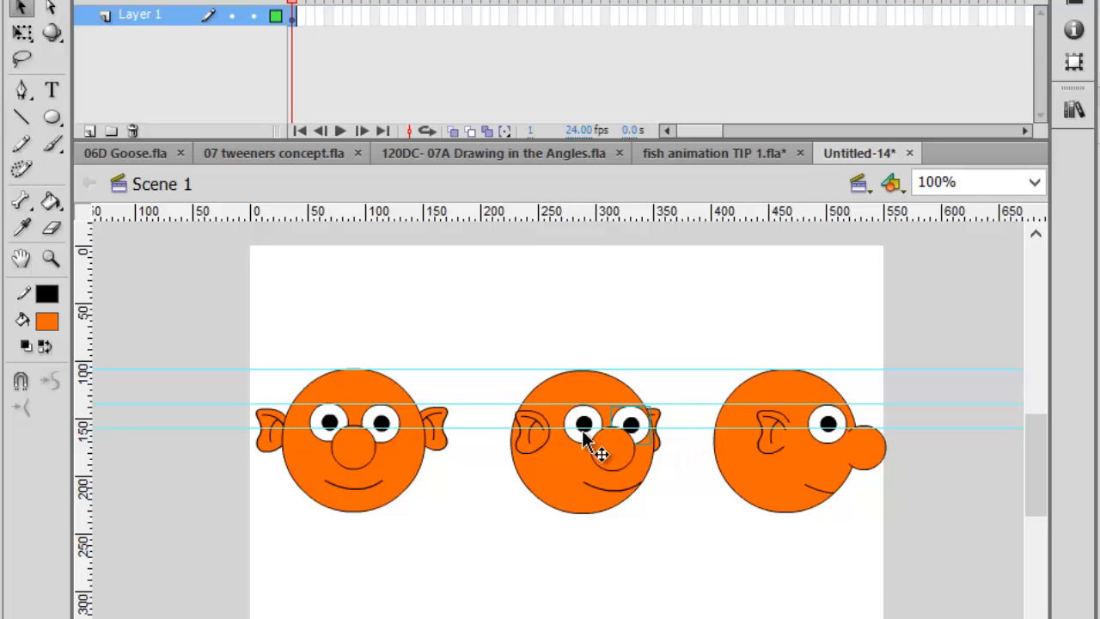
# Nudge the middle head's left-hand eye and nose a touch further right, and clear the selection.
pyautogui.press('Right')
pyautogui.press('Right')
pyautogui.press('Right')
pyautogui.press('Right')
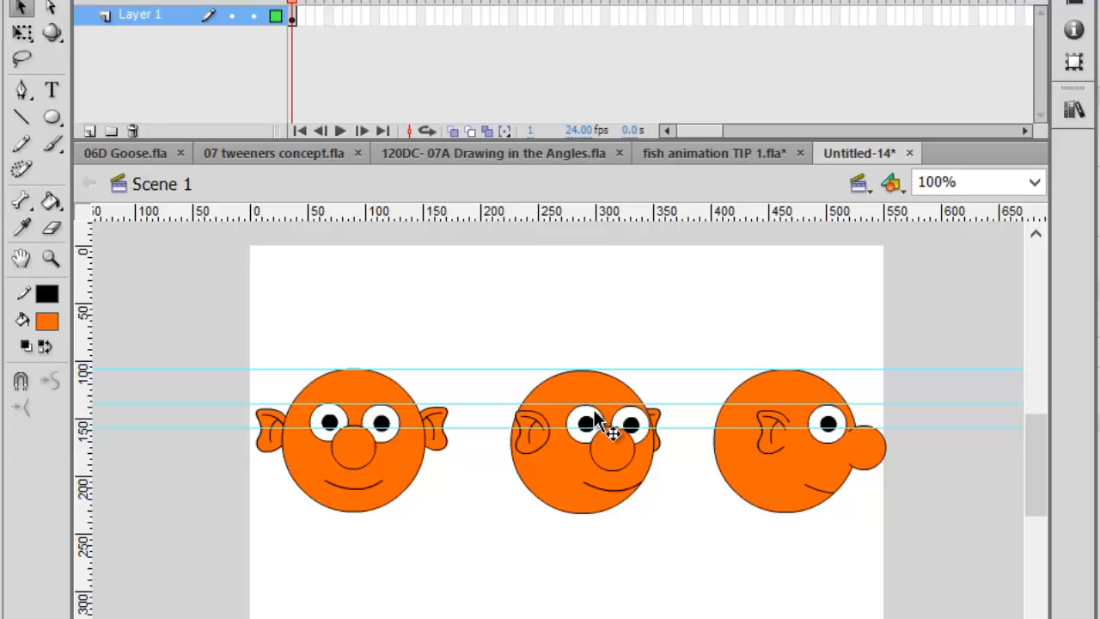
pyautogui.click(604, 441)
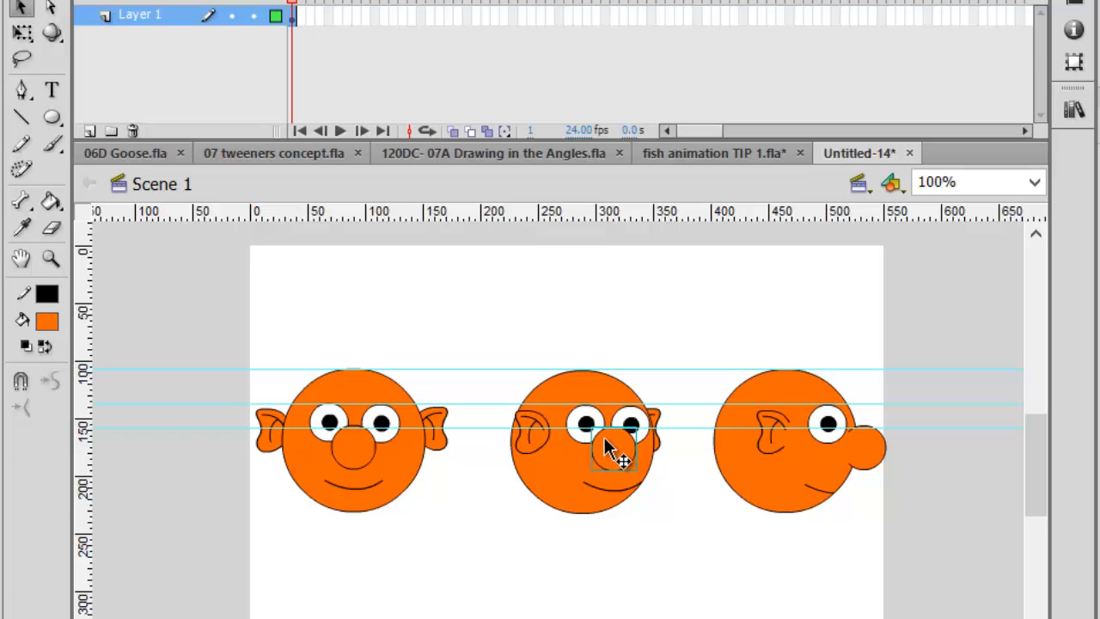
pyautogui.click(696, 591)
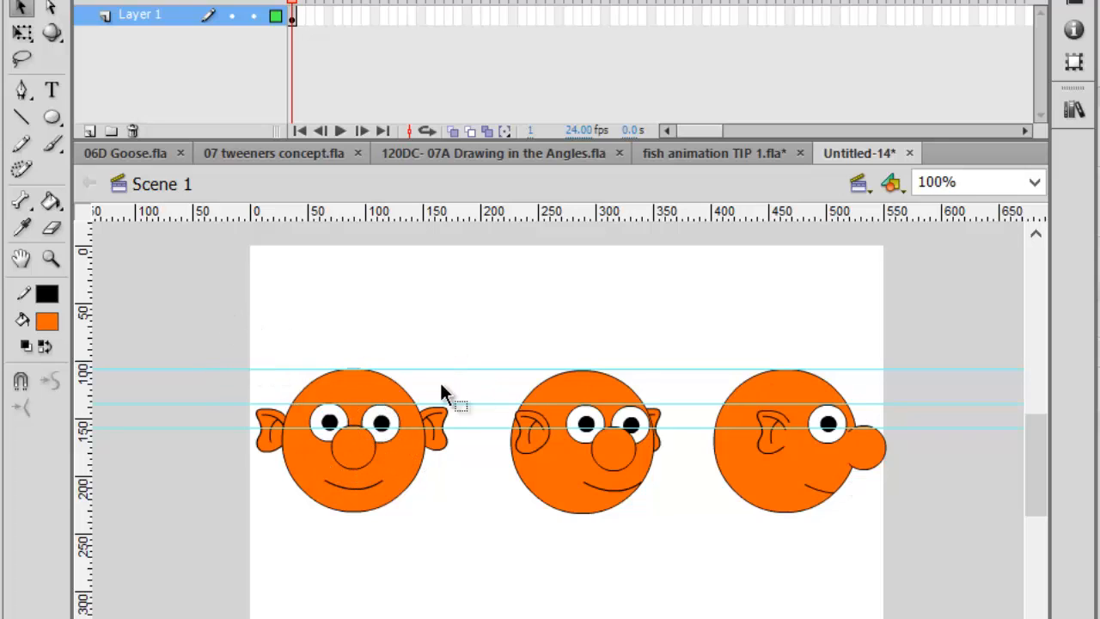
# Move the whole front-view head left, partly off the stage, and place a pasted copy of it below the row of heads.
pyautogui.moveTo(287, 433); pyautogui.dragTo(479, 541)
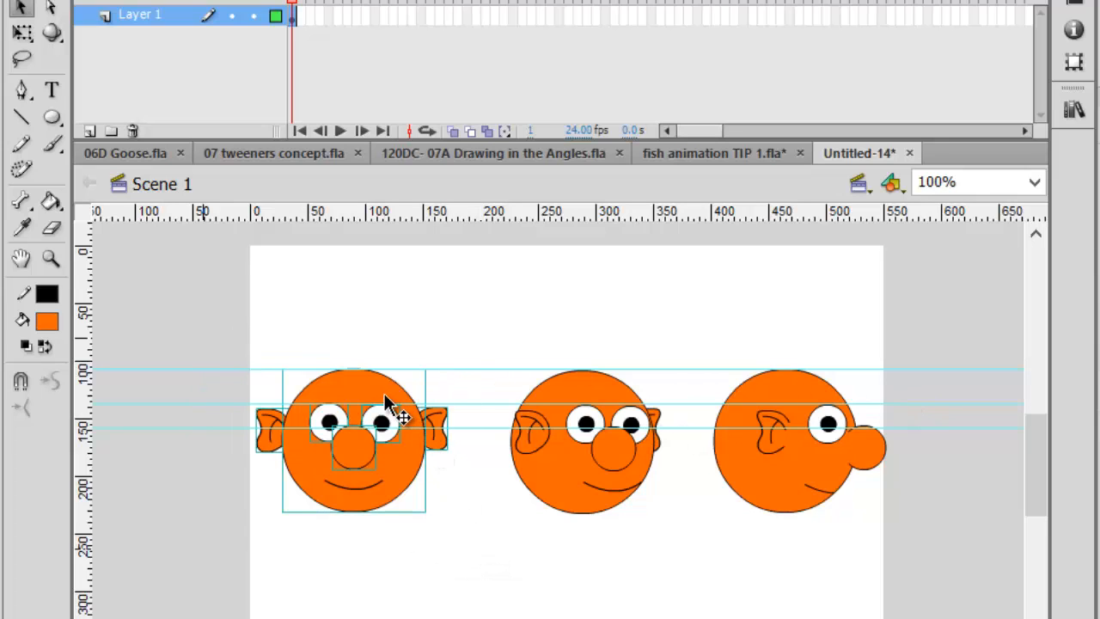
pyautogui.moveTo(384, 396); pyautogui.dragTo(258, 397)
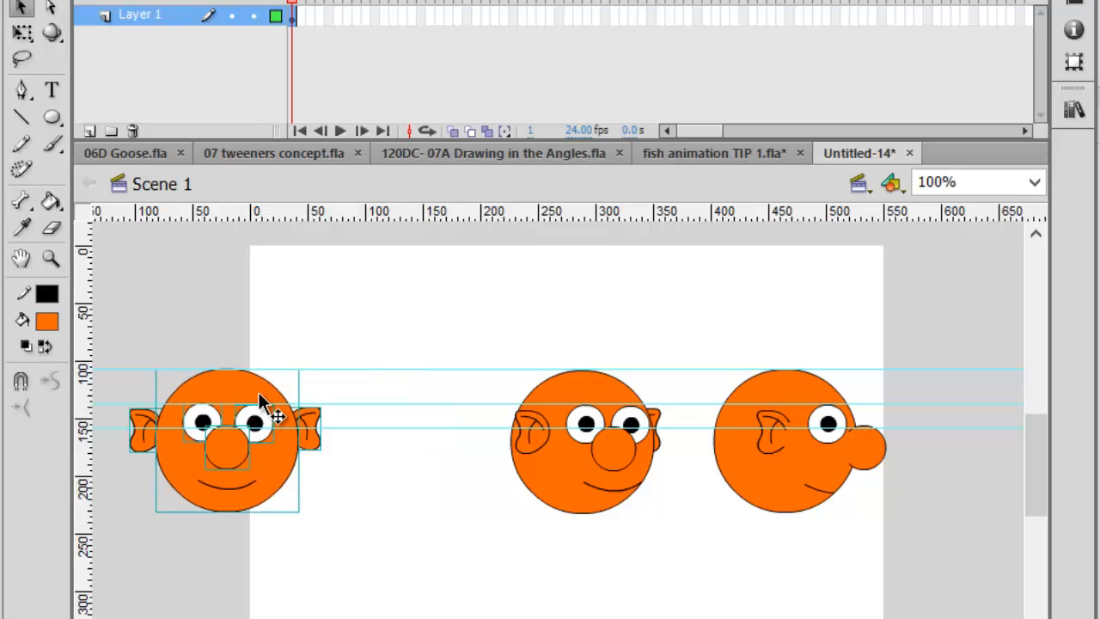
pyautogui.hotkey('ctrl', 'v')
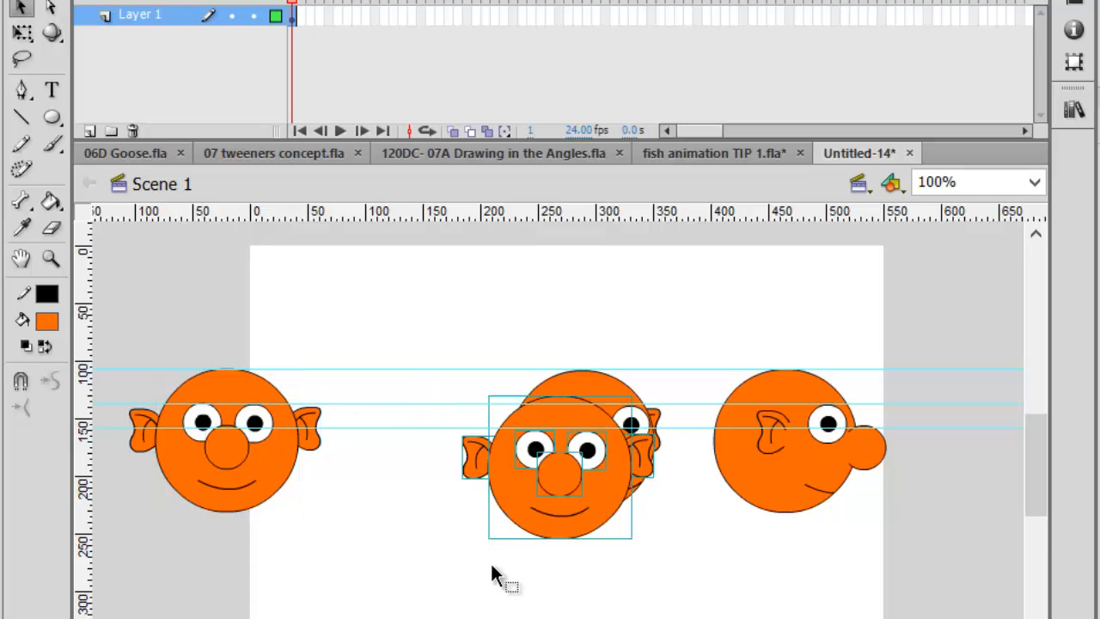
pyautogui.moveTo(582, 413); pyautogui.dragTo(445, 530)
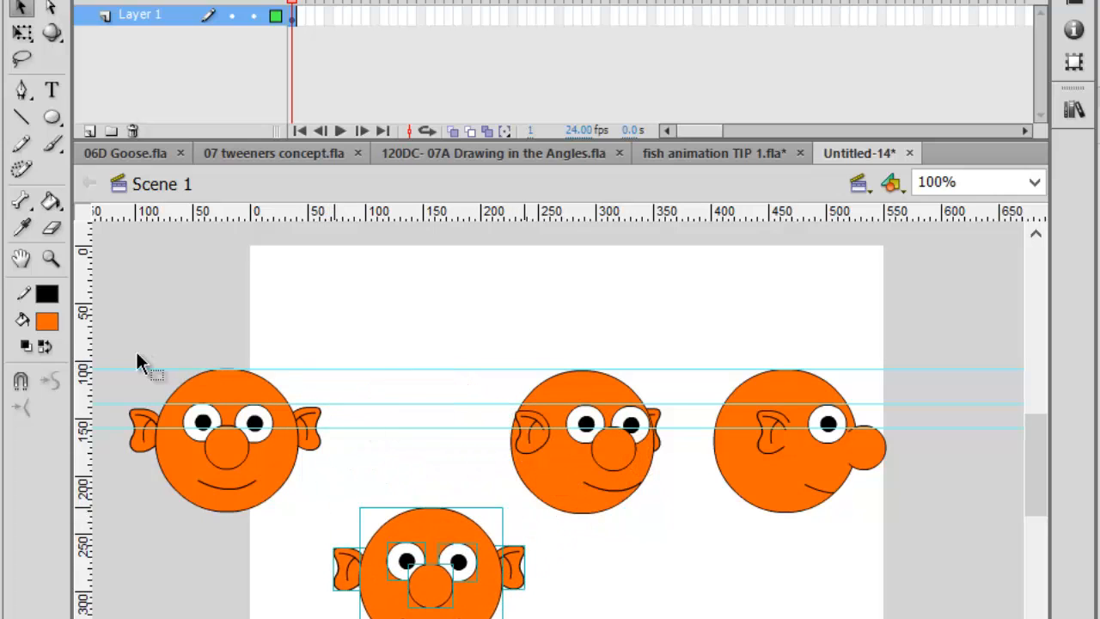
# Move the front-view head further left and place its copy in the gap before the three-quarter head, aligned with the guides.
pyautogui.moveTo(110, 341); pyautogui.dragTo(348, 543)
pyautogui.moveTo(273, 447); pyautogui.dragTo(243, 456)
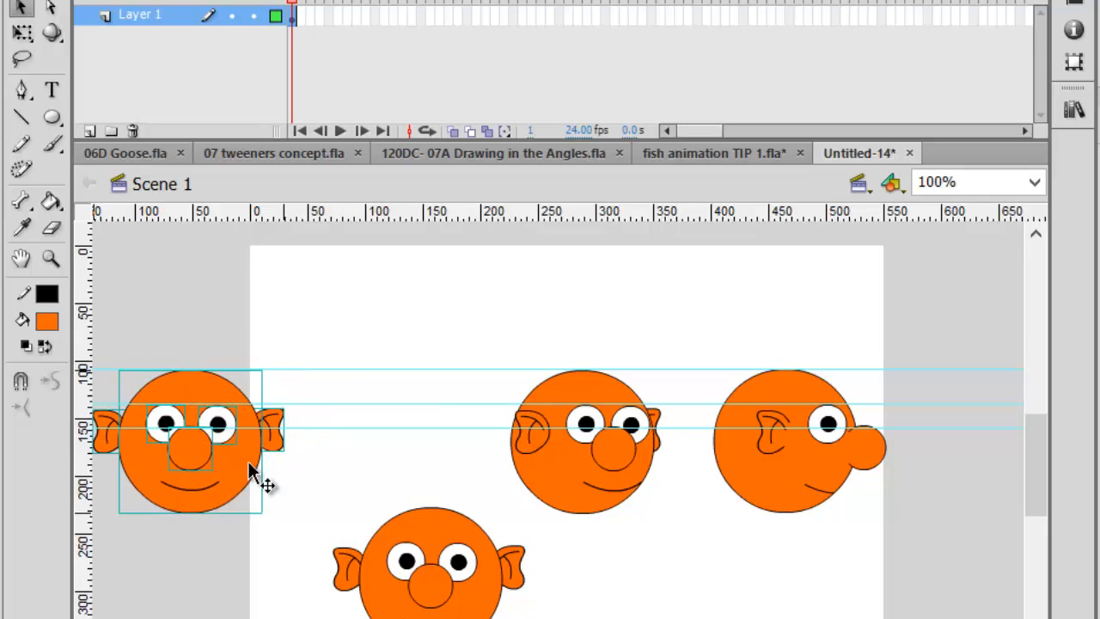
pyautogui.moveTo(290, 495); pyautogui.dragTo(439, 468)
pyautogui.click(518, 567)
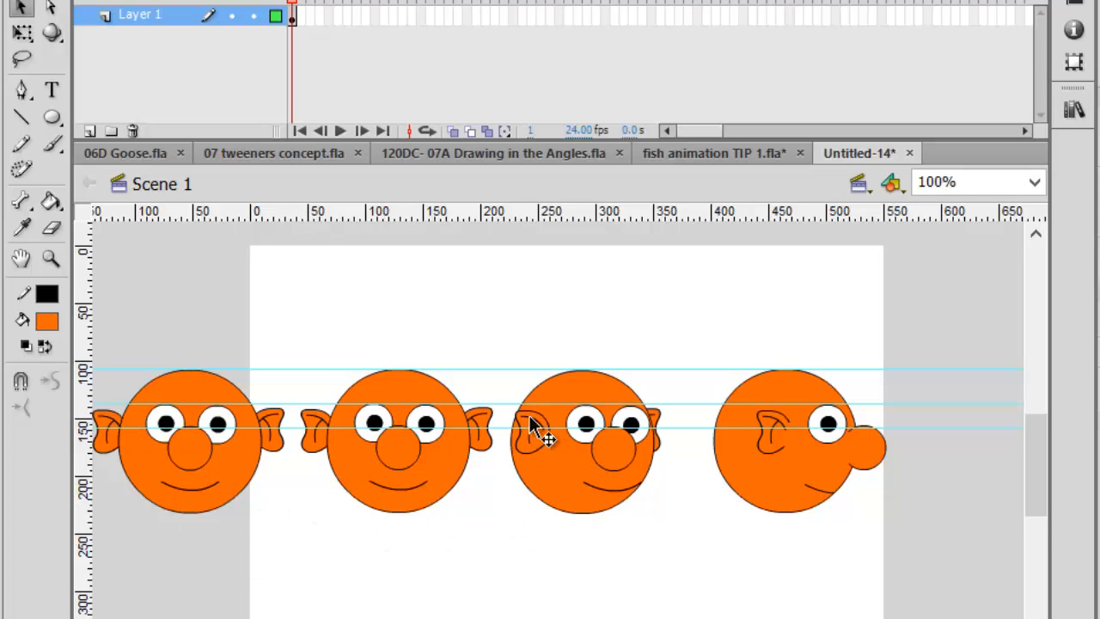
# Nudge the second head's nose right, to about halfway between its front-view and three-quarter-view positions.
pyautogui.click(410, 461)
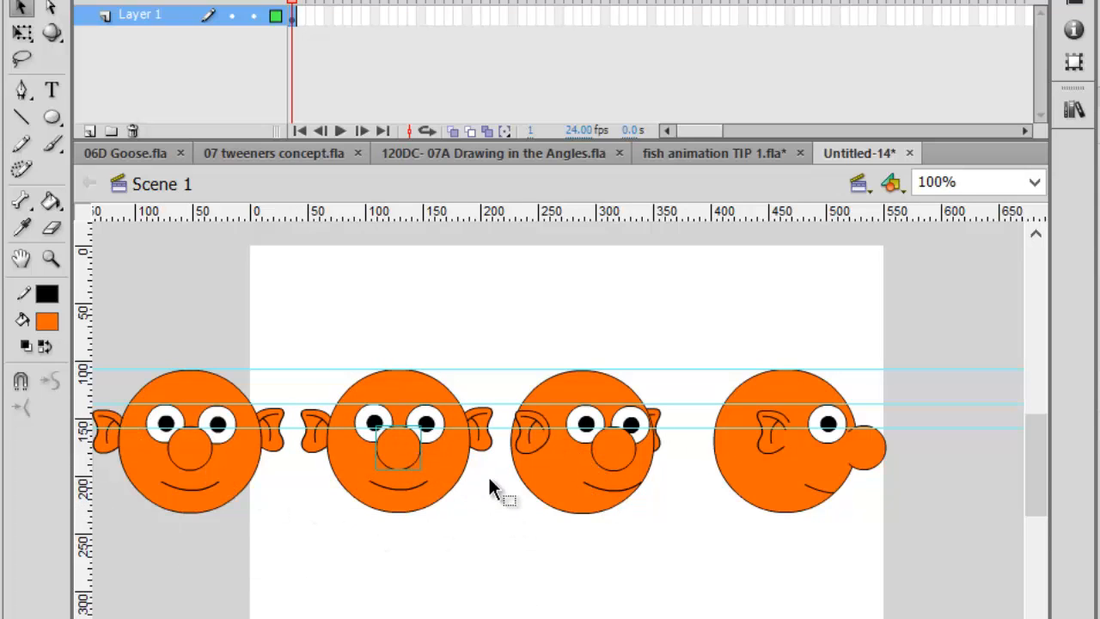
pyautogui.hotkey('shift', 'Right')
pyautogui.hotkey('shift', 'Right')
pyautogui.hotkey('shift', 'Right')
pyautogui.hotkey('shift', 'Right')
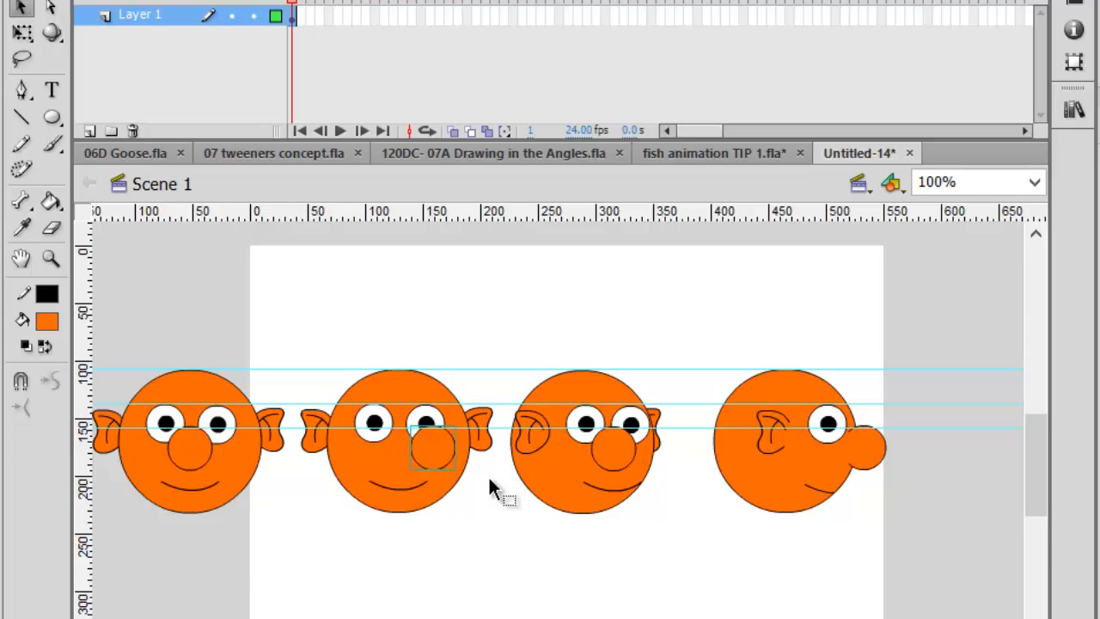
pyautogui.press('Left')
pyautogui.press('Left')
pyautogui.press('Left')
pyautogui.press('Left')
pyautogui.press('Left')
pyautogui.press('Left')
pyautogui.press('Left')
pyautogui.press('Left')
pyautogui.press('Left')
pyautogui.press('Left')
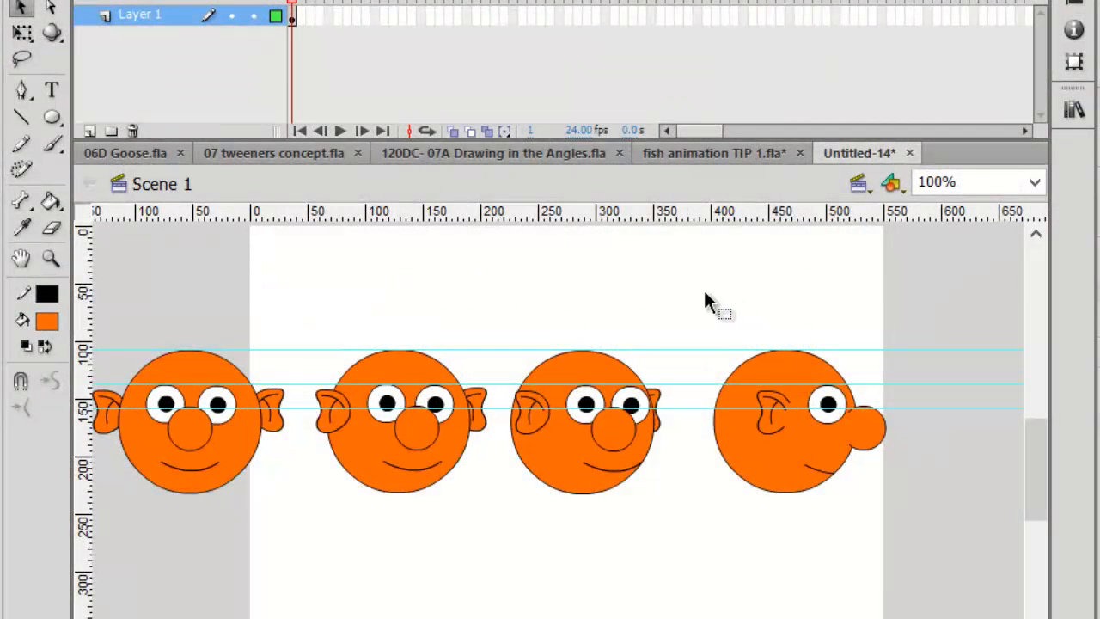
# Move the side-view head right to open a gap, and place a copy of the three-quarter head in it.
pyautogui.moveTo(704, 294); pyautogui.dragTo(924, 545)
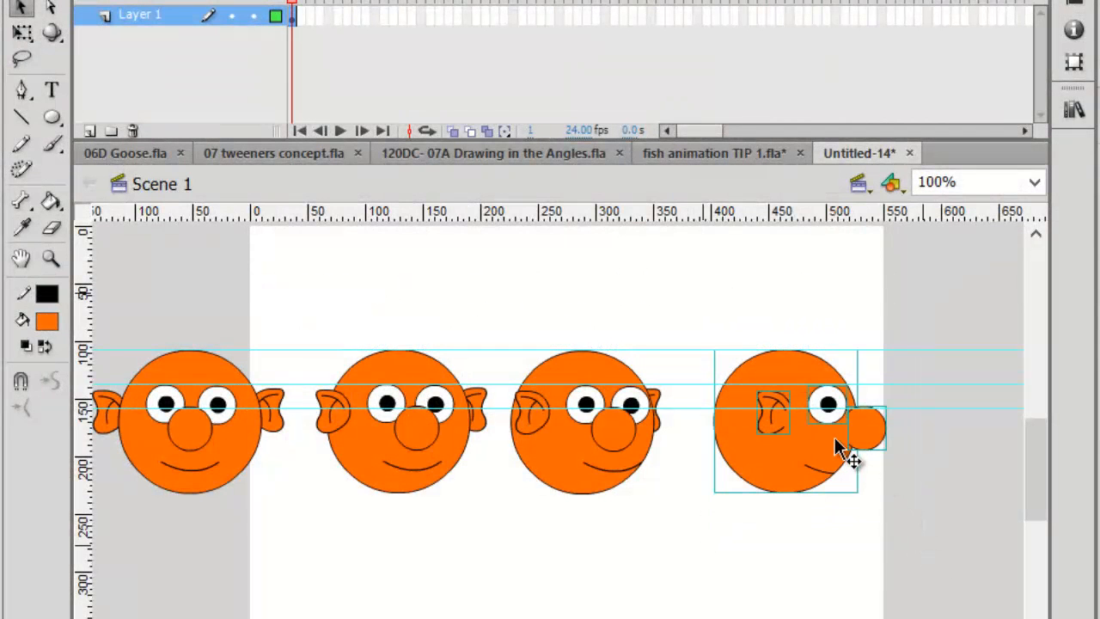
pyautogui.moveTo(786, 443); pyautogui.dragTo(928, 453)
pyautogui.moveTo(493, 323); pyautogui.dragTo(692, 547)
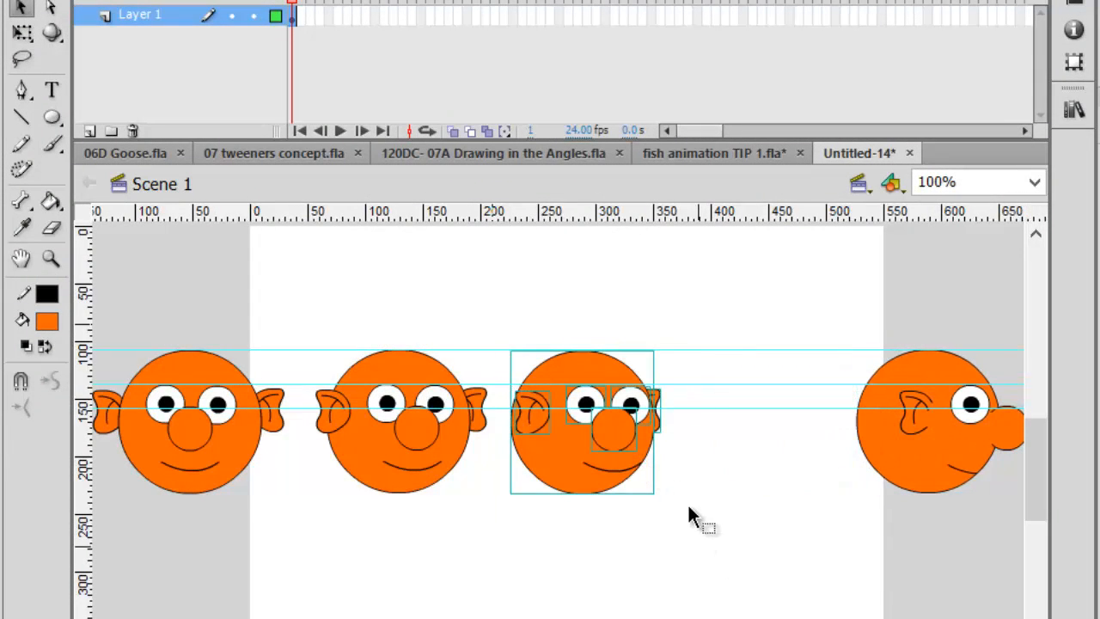
pyautogui.hotkey('ctrl', 'c')
pyautogui.hotkey('ctrl', 'v')
pyautogui.moveTo(591, 468); pyautogui.dragTo(790, 425)
pyautogui.click(778, 291)
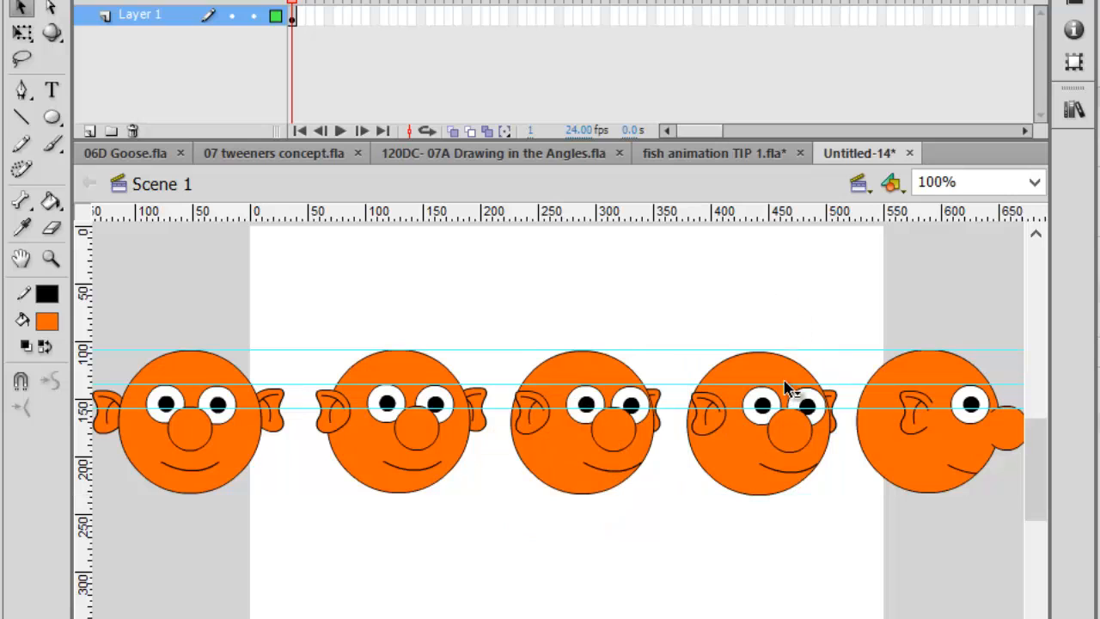
# Shift the fourth head's nose toward the head's right edge, and move the whole side-view head slightly left to close the gap.
pyautogui.click(791, 433)
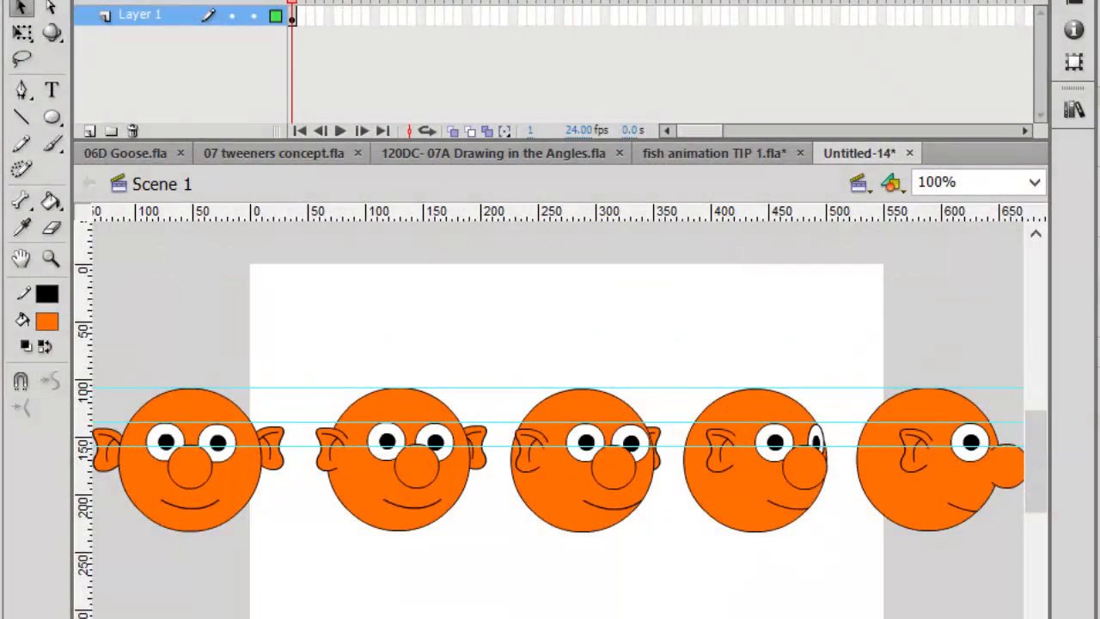
pyautogui.moveTo(854, 353); pyautogui.dragTo(1022, 596)
pyautogui.moveTo(934, 394); pyautogui.dragTo(920, 397)
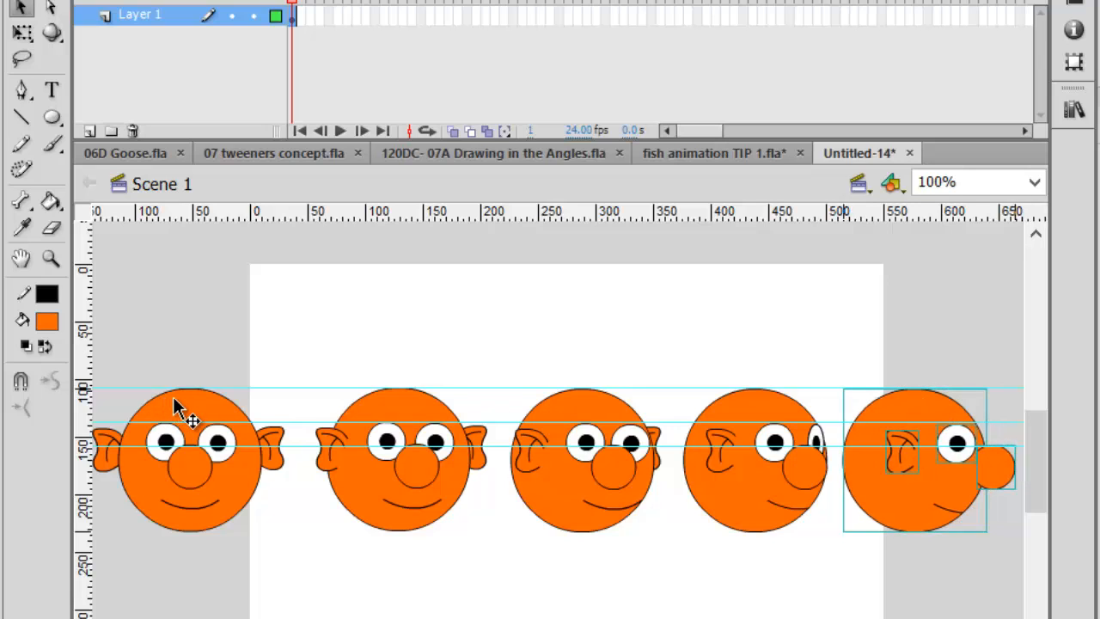
# Convert all parts of the front-view head into a Movie Clip symbol named Fred1.
pyautogui.click(196, 412)
pyautogui.moveTo(296, 350); pyautogui.dragTo(60, 567)
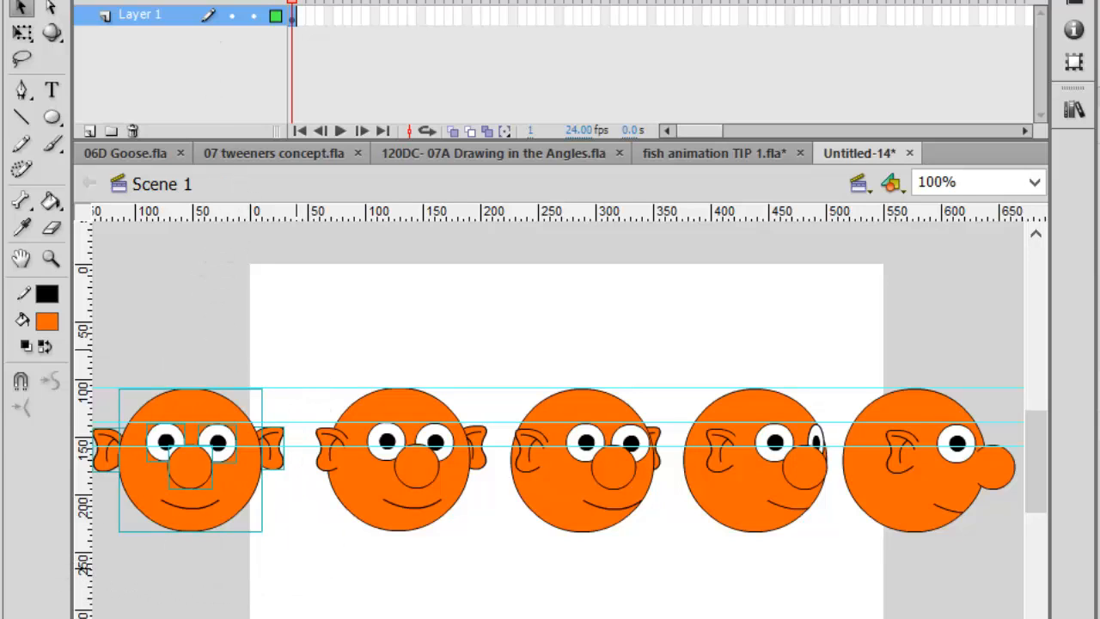
pyautogui.rightClick(198, 399)
pyautogui.click(249, 355)
pyautogui.moveTo(606, 270); pyautogui.dragTo(333, 288)
pyautogui.write('Fred')
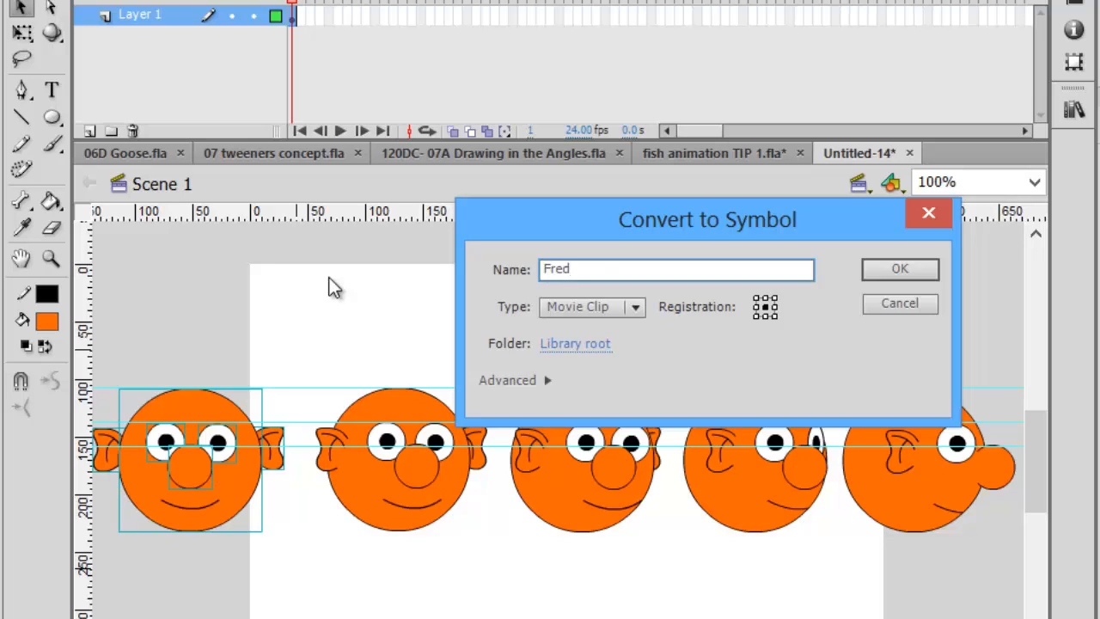
pyautogui.write('1')
pyautogui.click(898, 269)
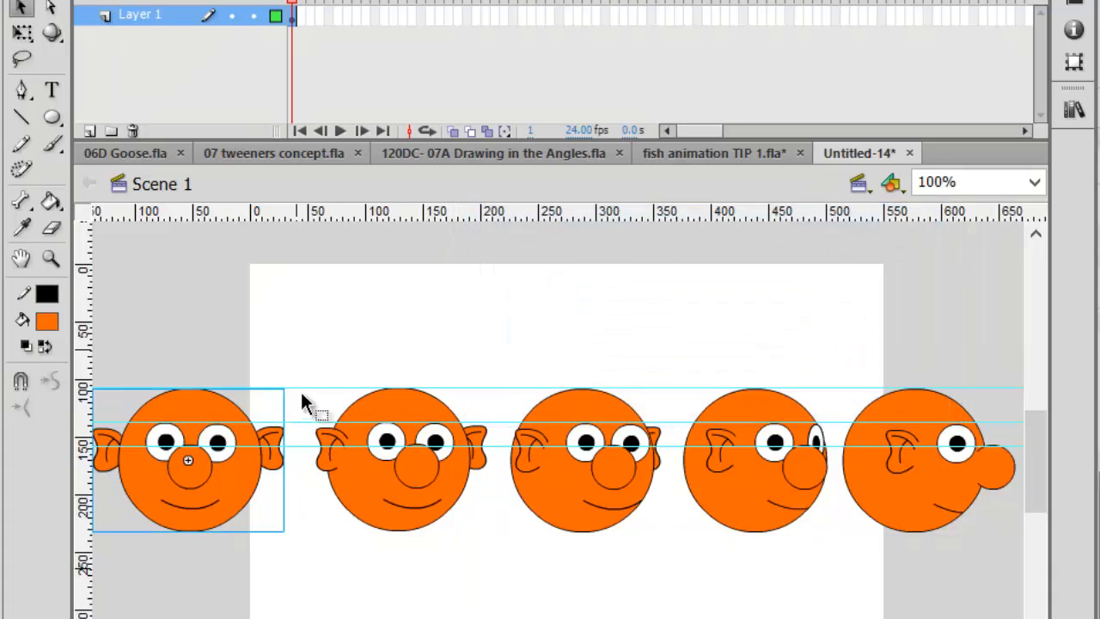
# Convert all parts of the second head into a Movie Clip symbol named Fred2.
pyautogui.click(443, 490)
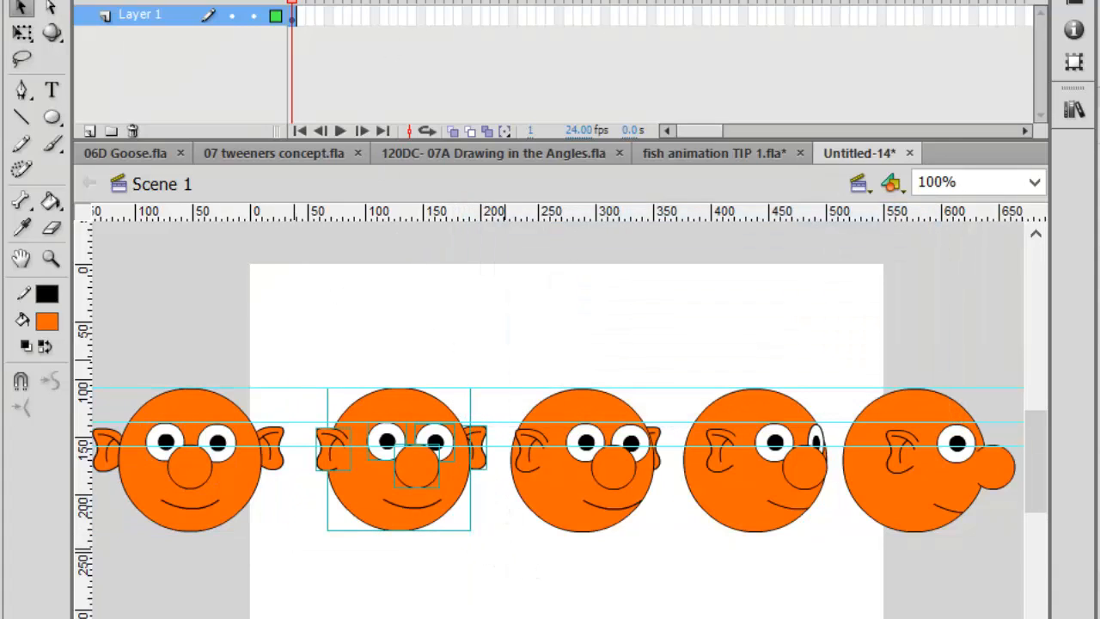
pyautogui.click(268, 0)
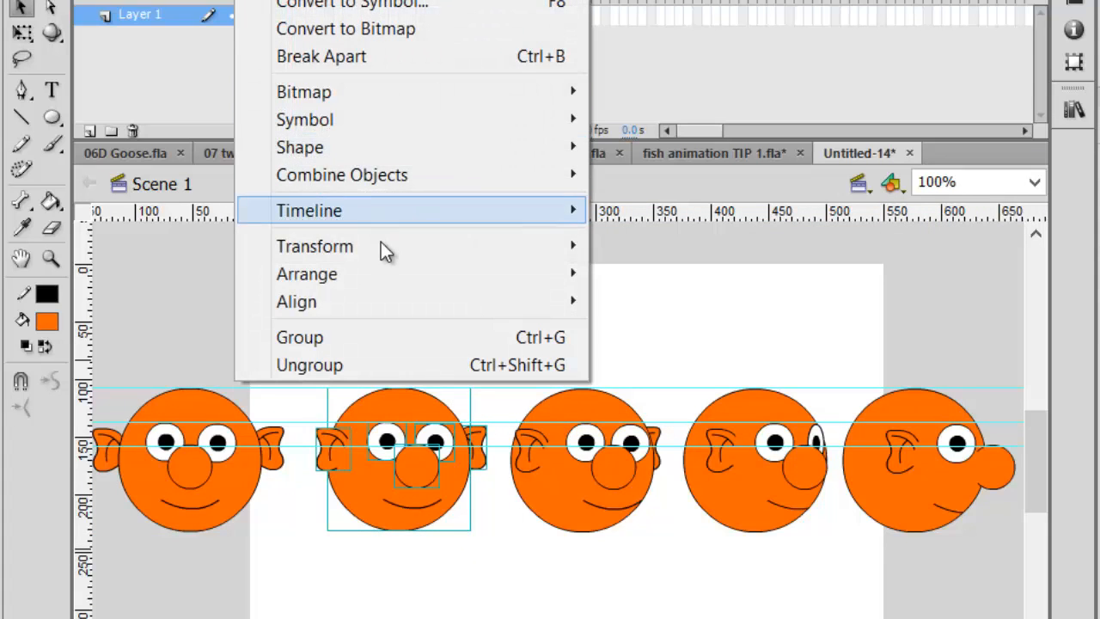
pyautogui.moveTo(385, 248)
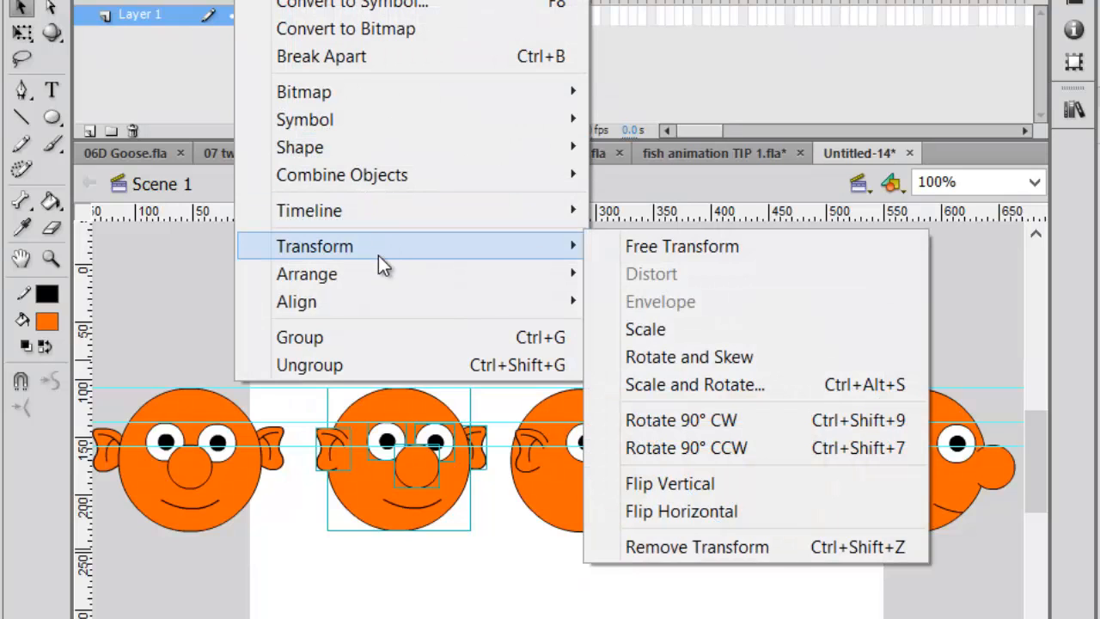
pyautogui.click(368, 5)
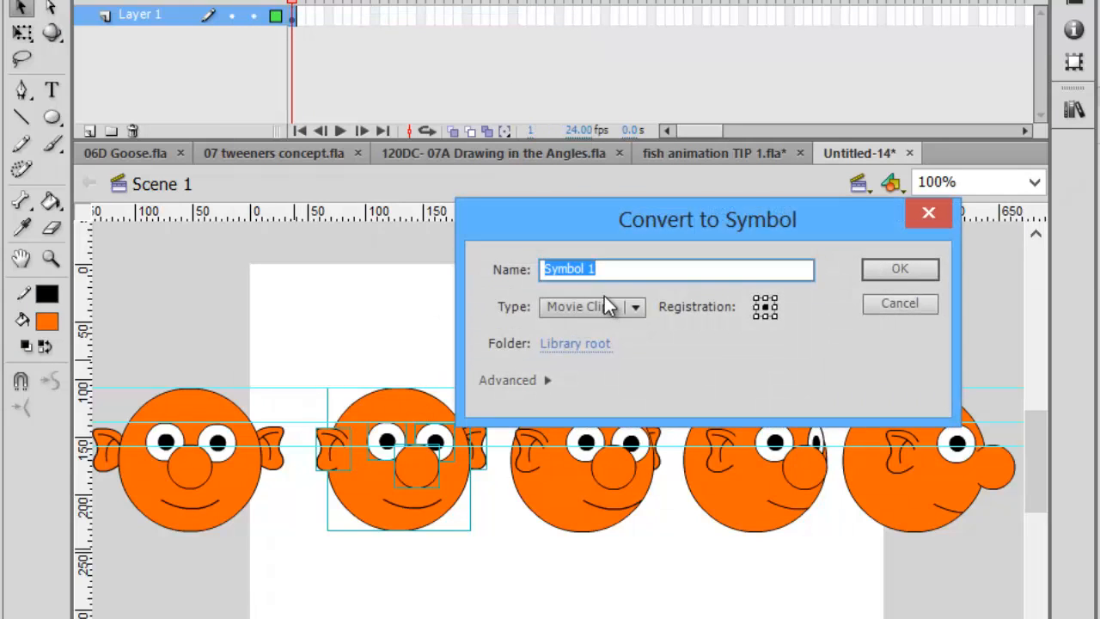
pyautogui.write('Fred')
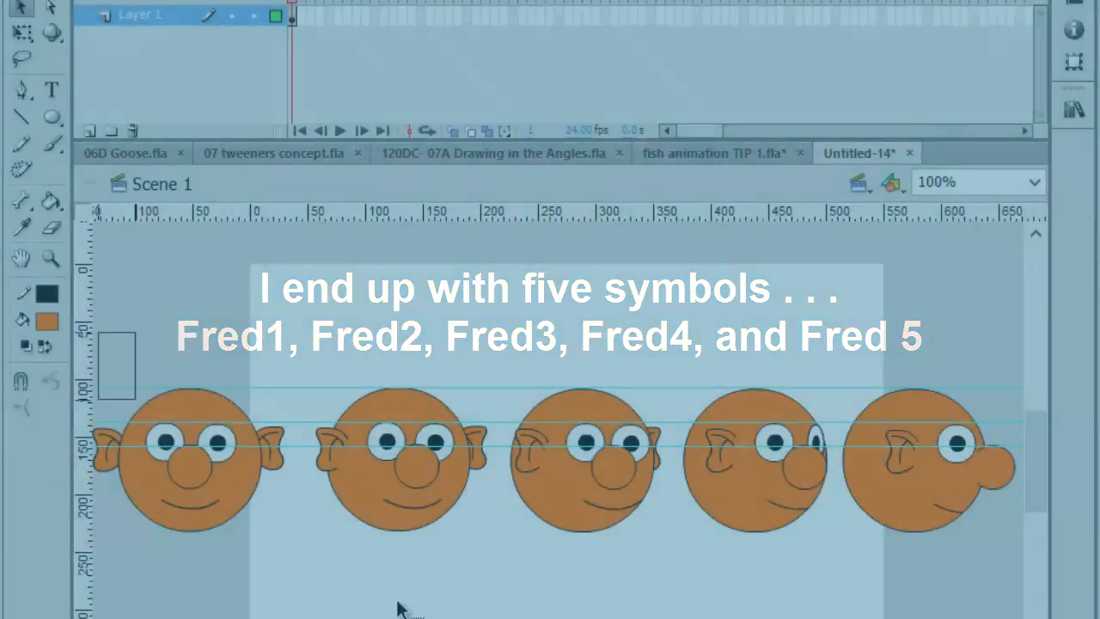
# Clear the stage by deleting all five heads and removing the three horizontal guides.
pyautogui.moveTo(398, 606); pyautogui.dragTo(969, 618)
pyautogui.press('Delete')
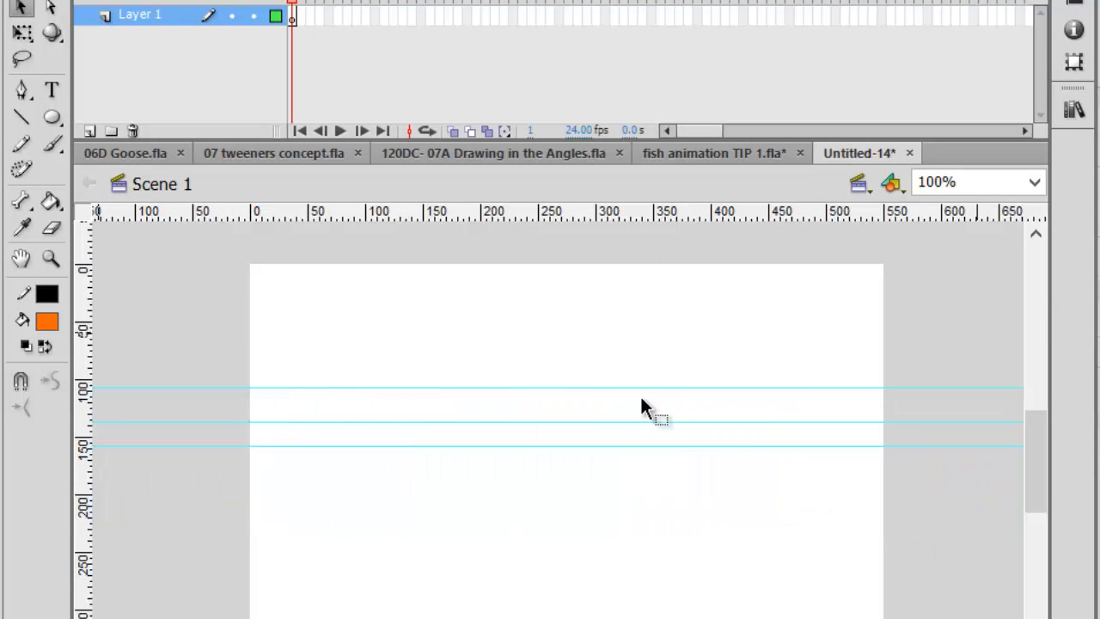
pyautogui.moveTo(649, 388); pyautogui.dragTo(653, 182)
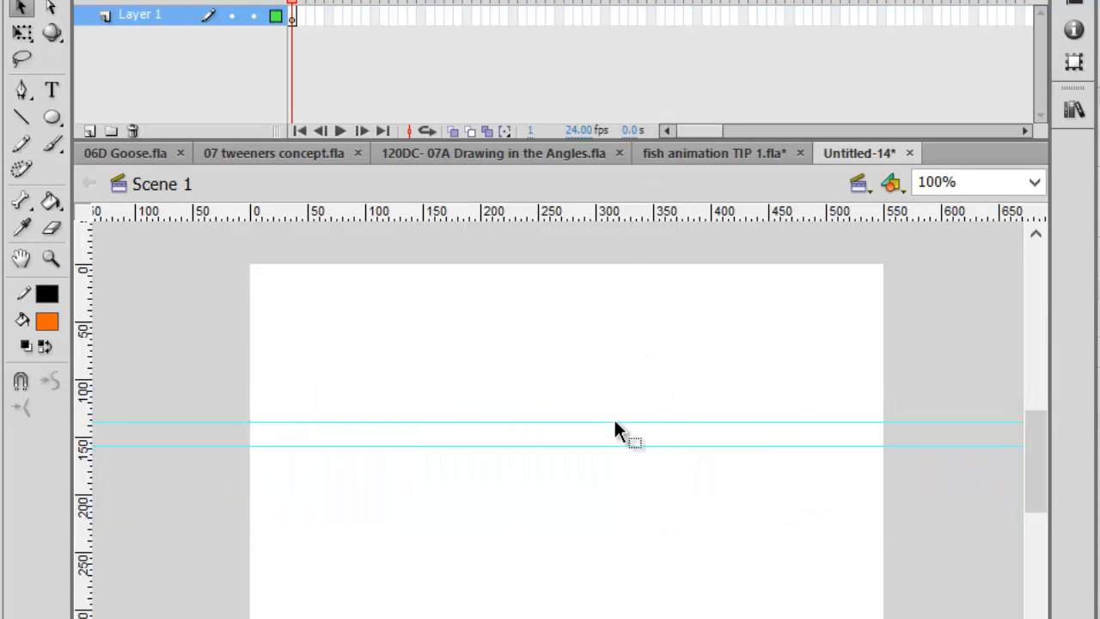
pyautogui.moveTo(616, 423); pyautogui.dragTo(636, 196)
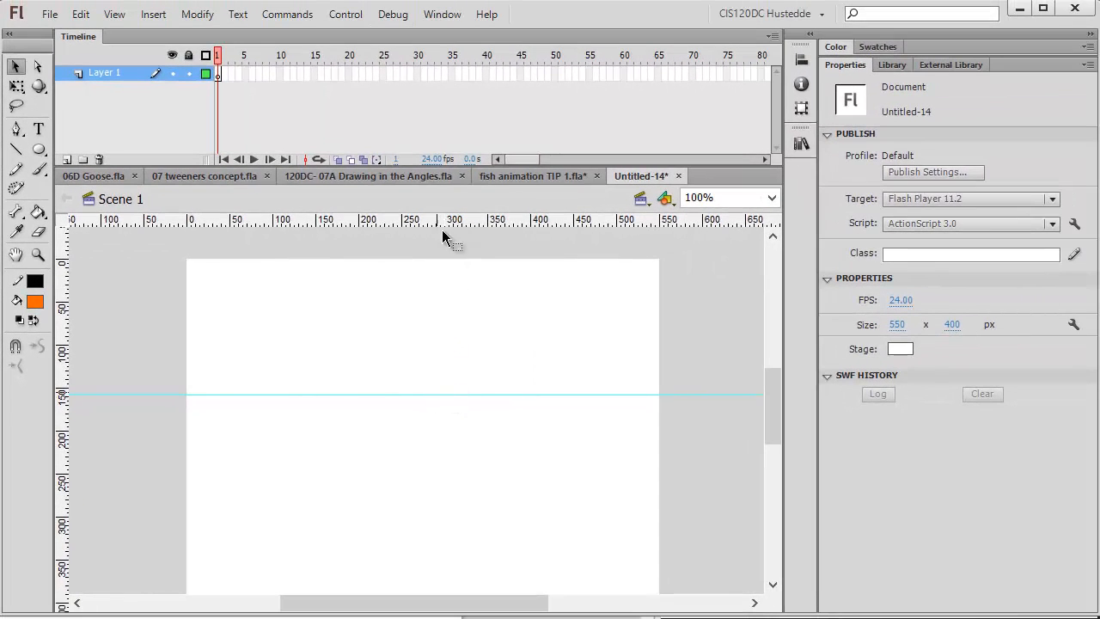
pyautogui.moveTo(425, 394); pyautogui.dragTo(424, 221)
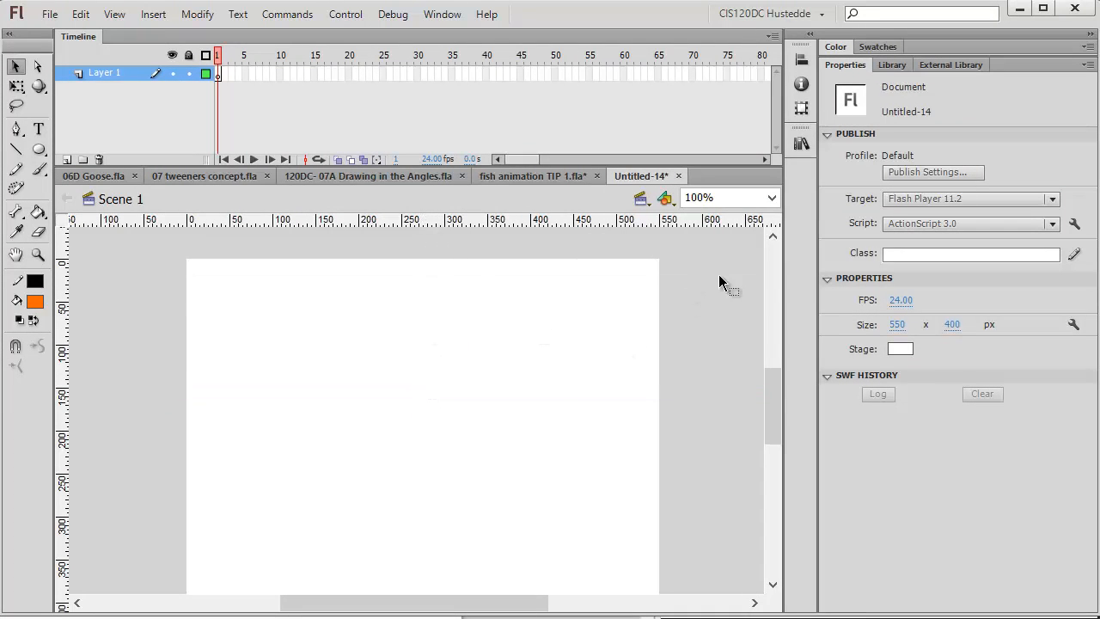
# Preview the head symbols Fred1 to Fred5 in the library, stepping through them in order to check the turn from front to side.
pyautogui.moveTo(774, 389); pyautogui.dragTo(774, 393)
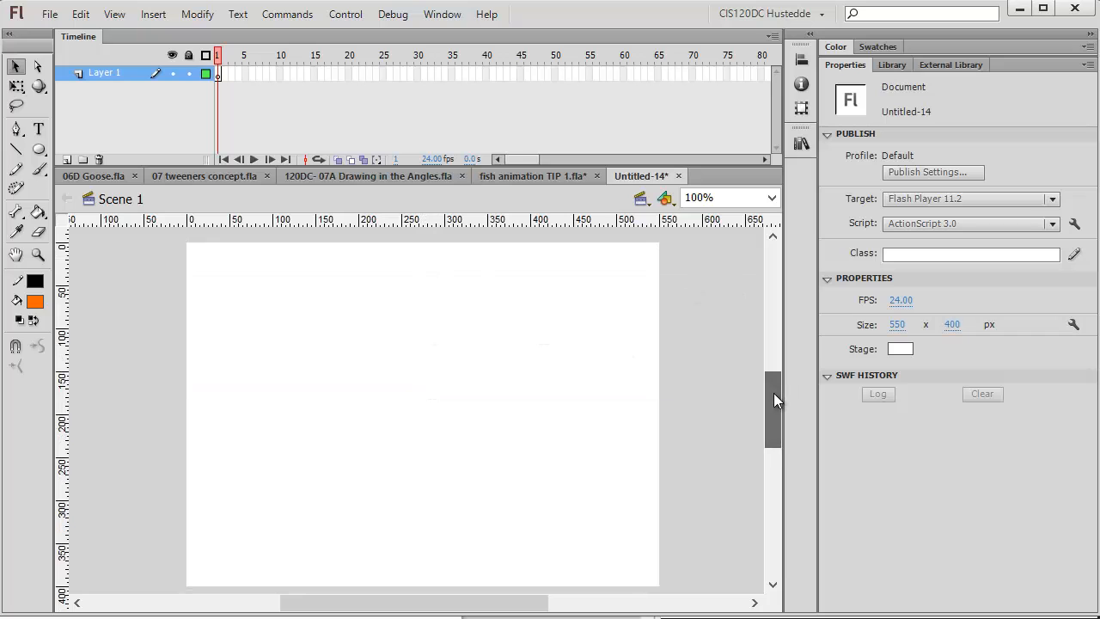
pyautogui.click(890, 66)
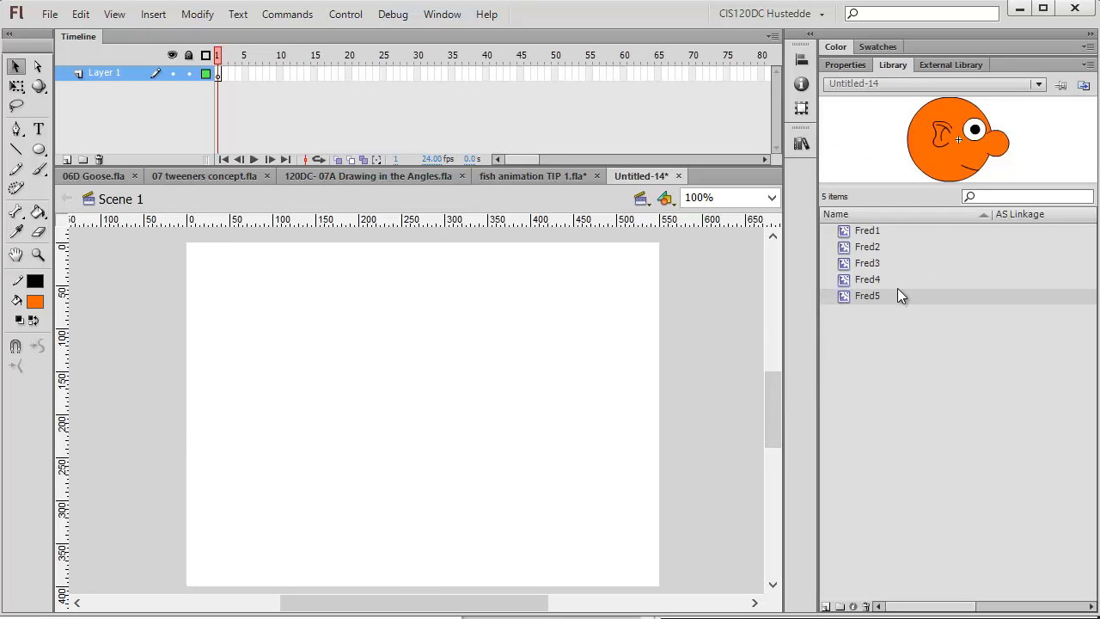
pyautogui.click(863, 232)
pyautogui.click(867, 247)
pyautogui.click(872, 263)
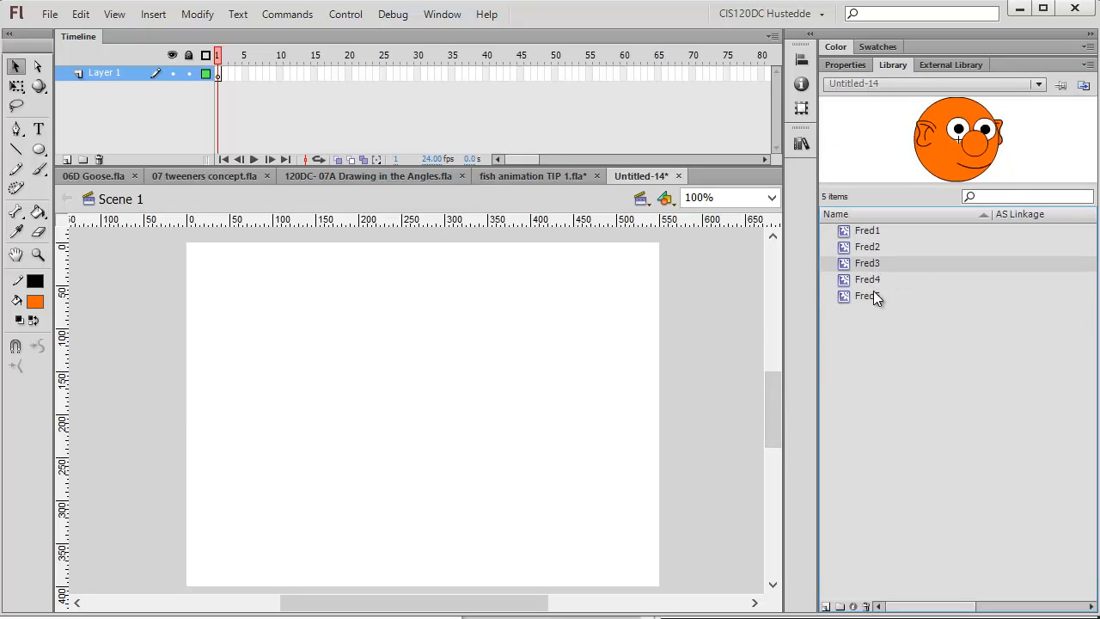
pyautogui.click(873, 296)
pyautogui.click(860, 230)
pyautogui.click(866, 248)
pyautogui.click(871, 264)
pyautogui.click(869, 297)
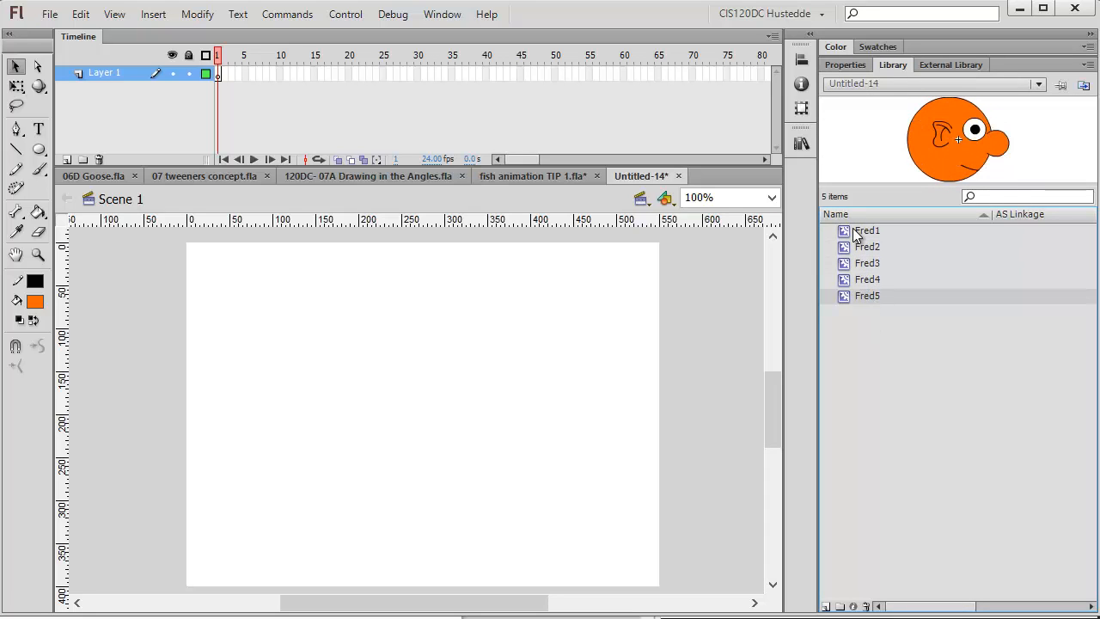
pyautogui.click(859, 232)
pyautogui.click(859, 248)
pyautogui.click(866, 264)
pyautogui.click(868, 279)
pyautogui.click(870, 310)
pyautogui.click(870, 295)
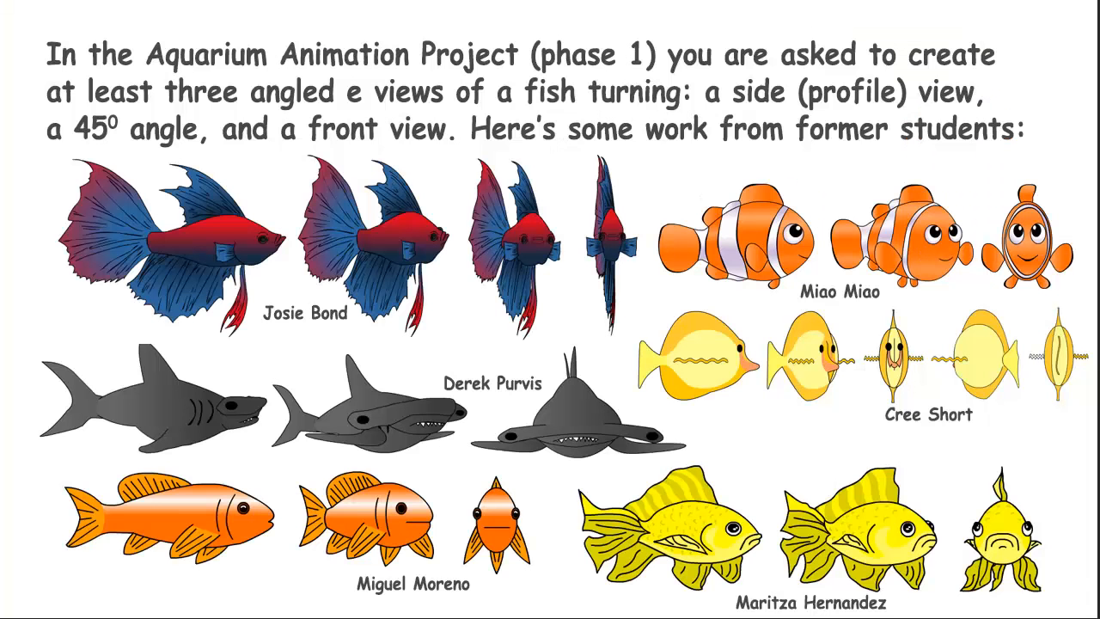